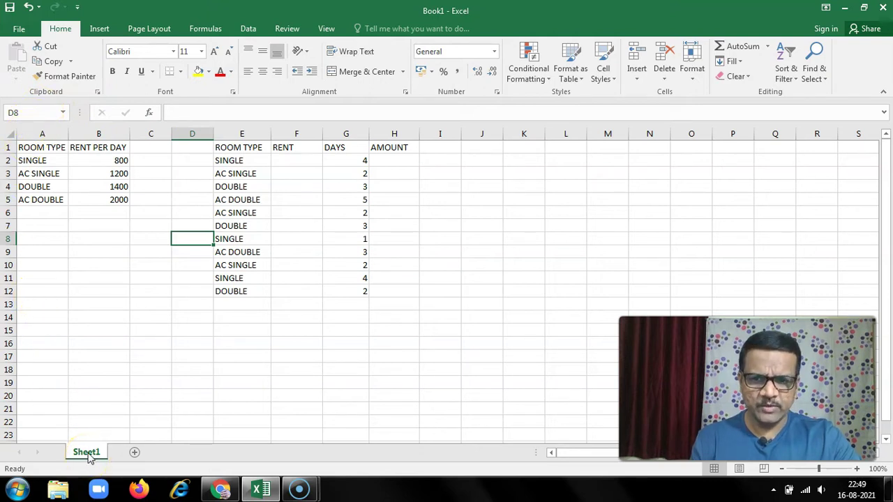
left_click(83, 454)
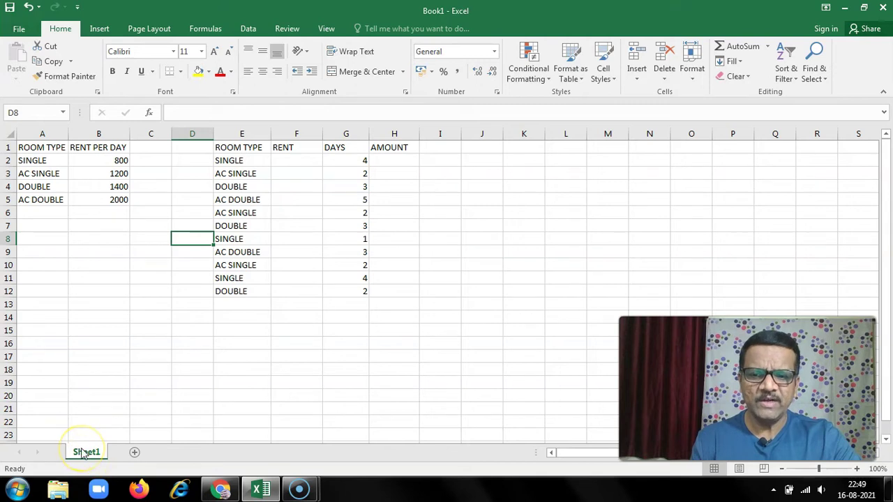
left_click(93, 453)
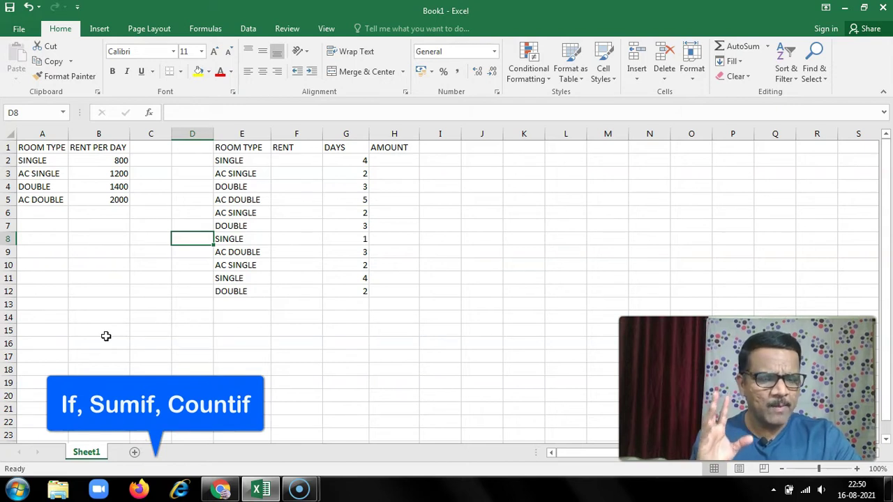
Review each room type and its rent per day in the rate table in A1:B5.
left_click(26, 148)
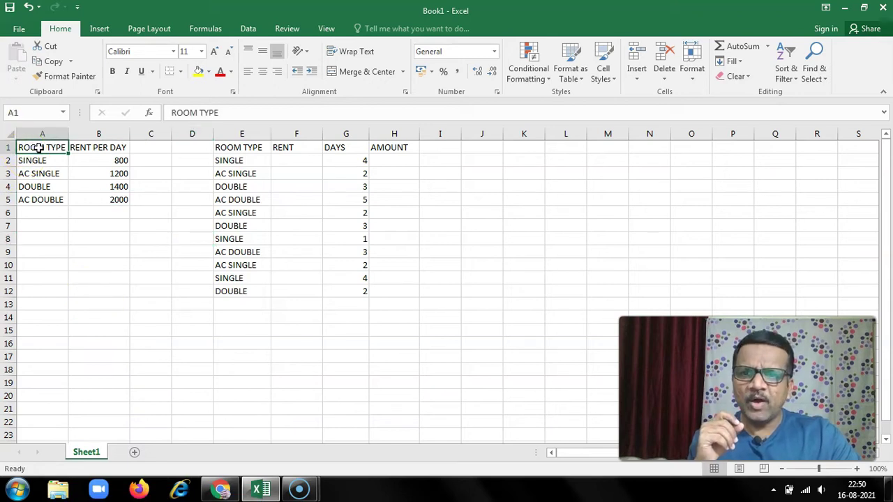
left_click(96, 147)
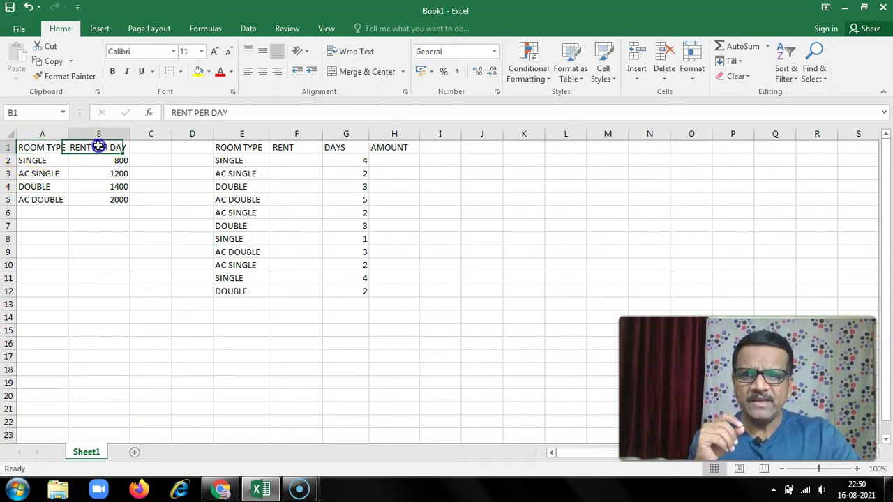
left_click(40, 160)
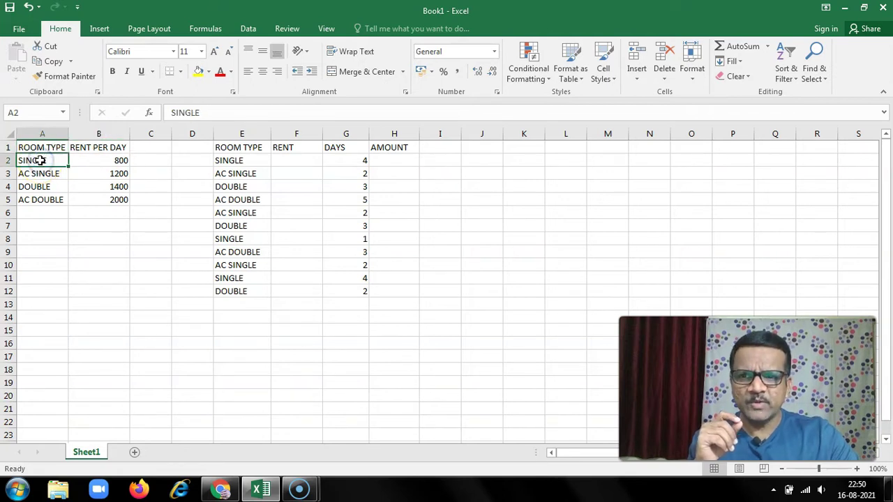
left_click(40, 173)
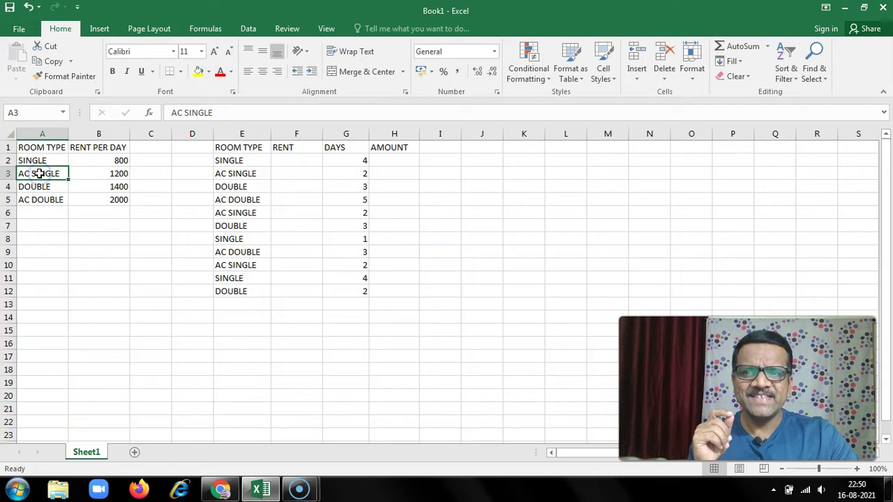
left_click(40, 187)
left_click(35, 201)
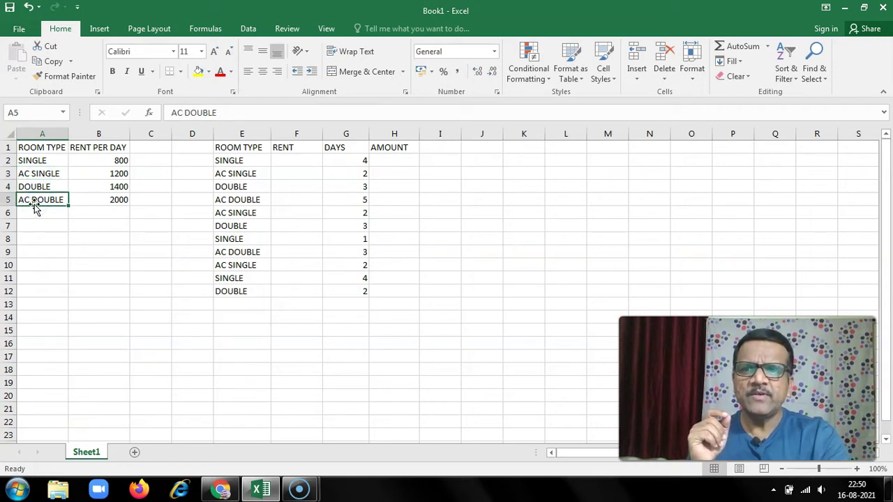
key("Right")
key("Up")
key("Up")
key("Up")
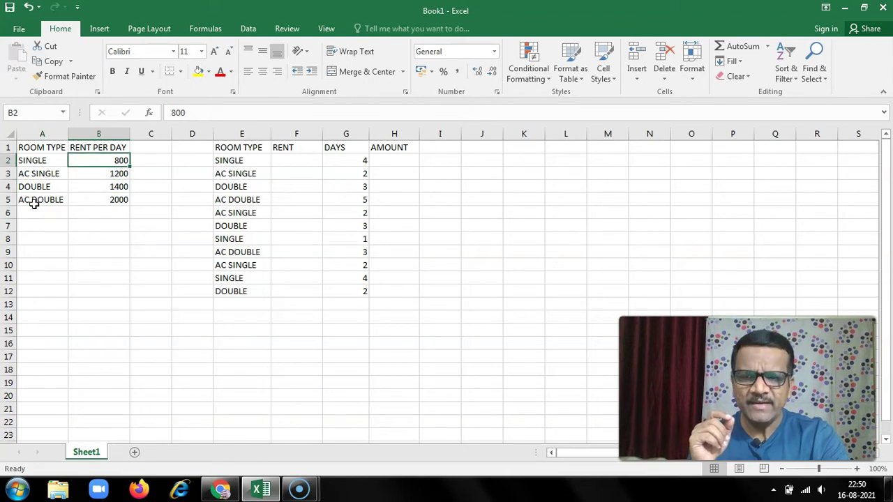
key("Down")
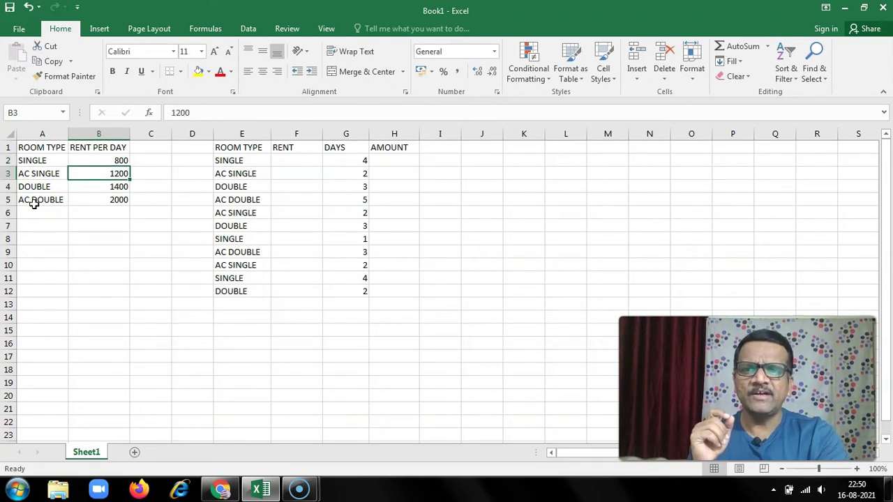
key("Down")
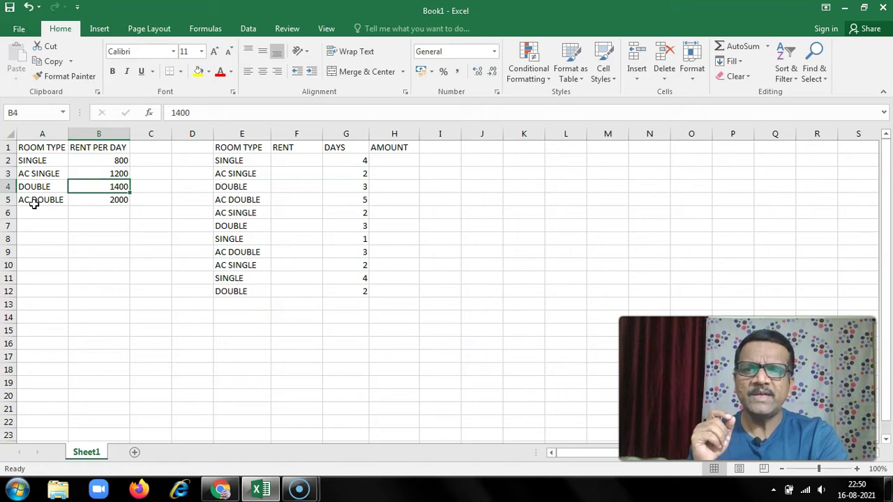
key("Down")
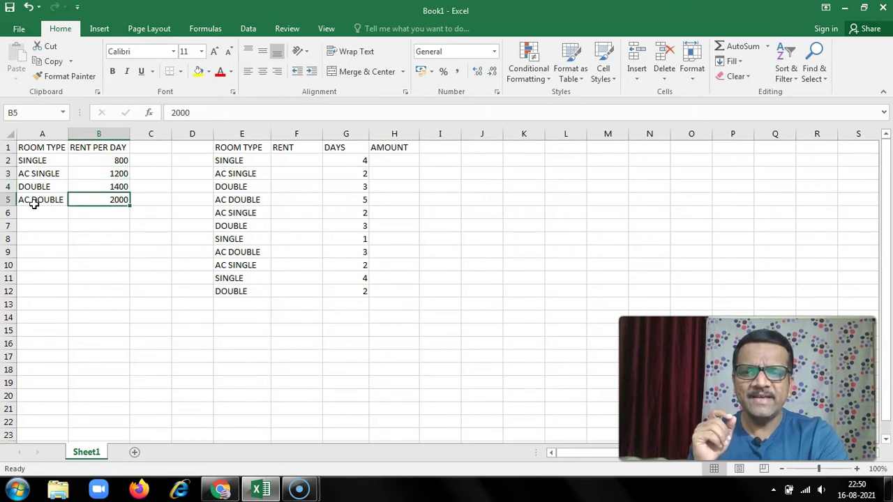
Go through the room types listed in column E of the booking table, rows 2 to 12.
key("Right")
key("Right")
key("Right")
key("Up")
key("Up")
key("Up")
key("Up")
key("Down")
key("Down")
key("Down")
key("Down")
key("Down")
key("Down")
key("Down")
key("Down")
key("Down")
key("Down")
key("Up")
key("Up")
key("Up")
key("Up")
key("Up")
key("Up")
key("Up")
key("Up")
key("Up")
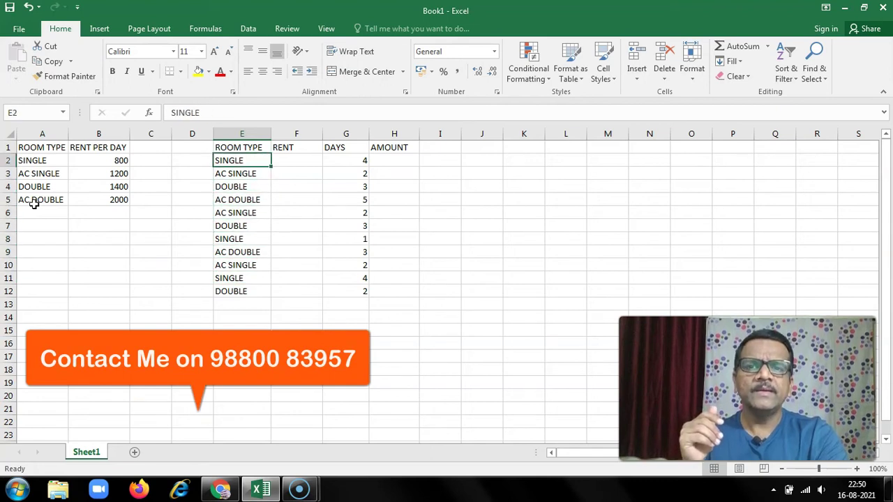
Examine the RENT, DAYS and AMOUNT cells in the booking table's first row of data.
key("Right")
key("Right")
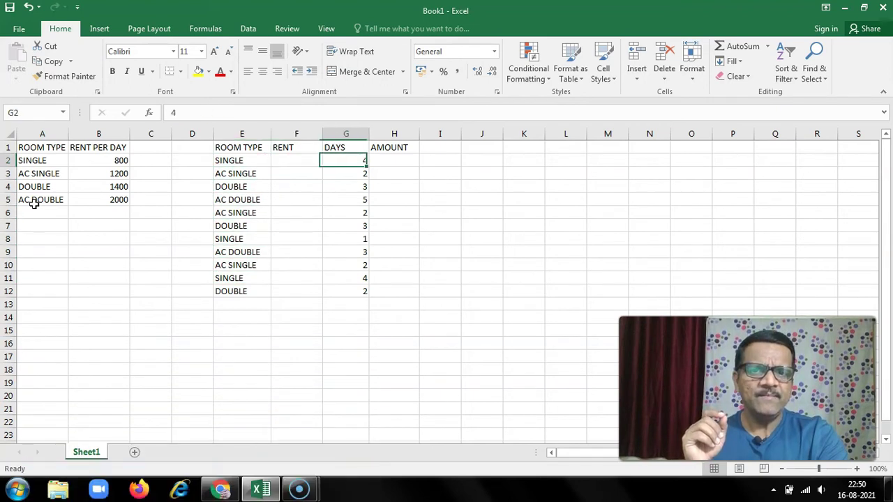
key("Right")
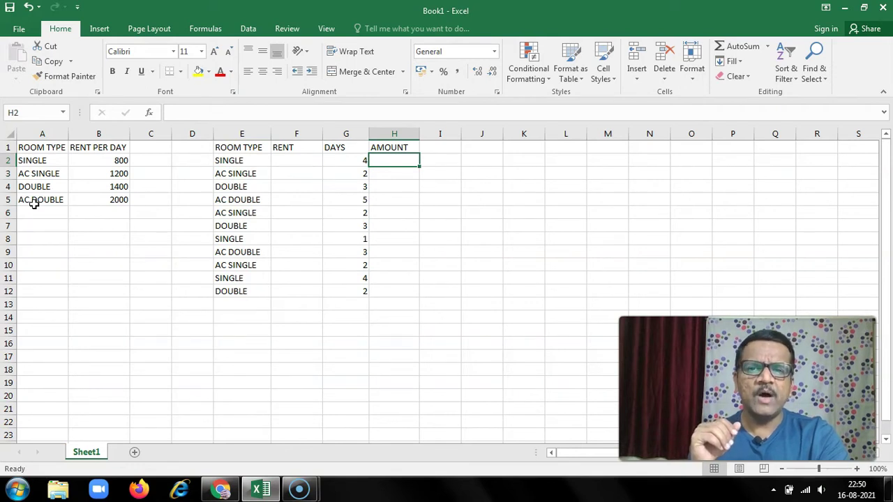
key("Left")
key("Left")
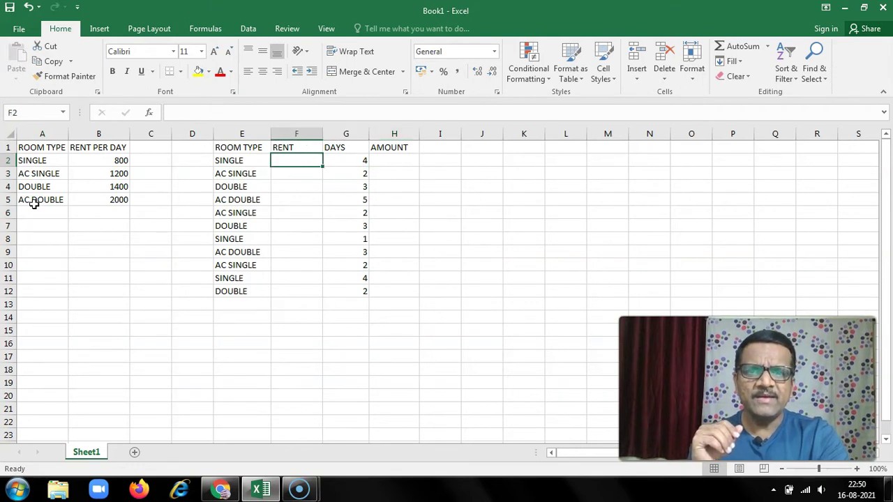
key("Right")
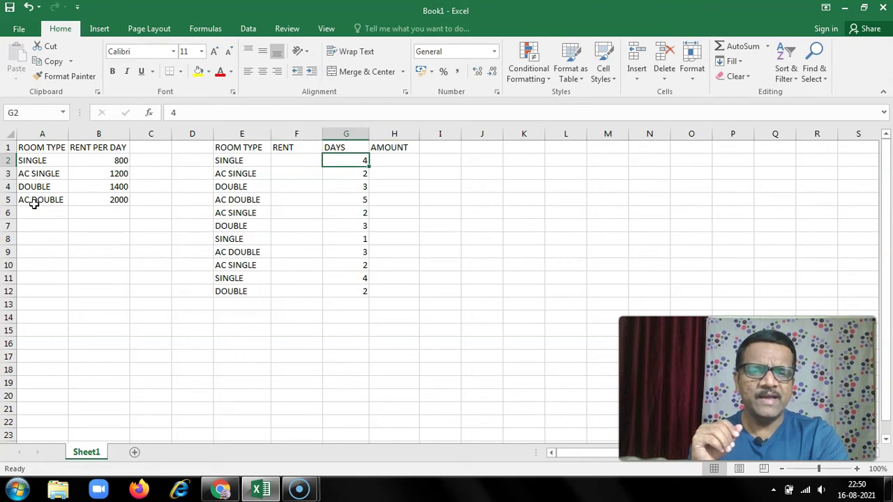
key("Right")
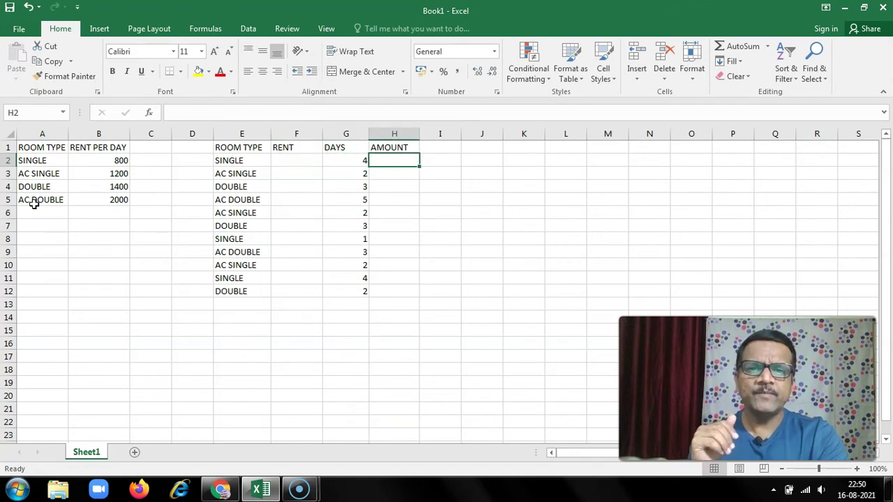
key("Left")
key("Left")
key("Left")
key("Right")
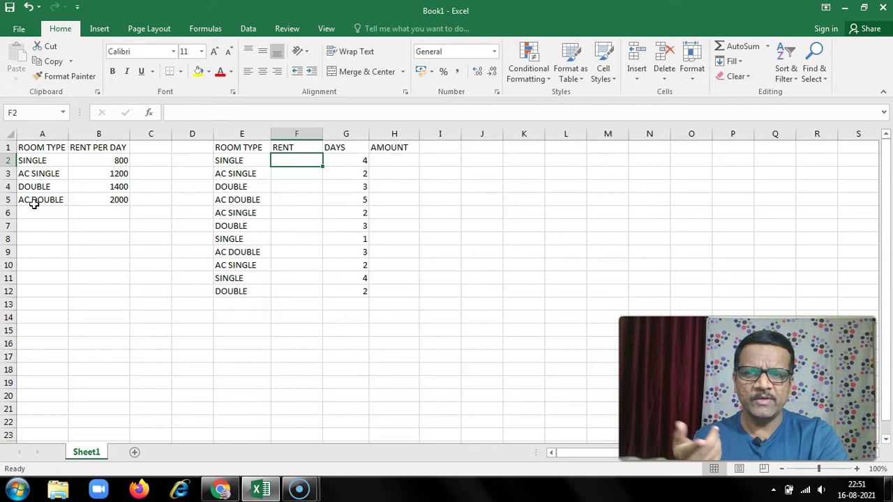
Enter the rents 800, 1200, 1400 and 2000 manually in F2:F5, matching the rate table.
key("Left")
key("Left")
key("Left")
key("Left")
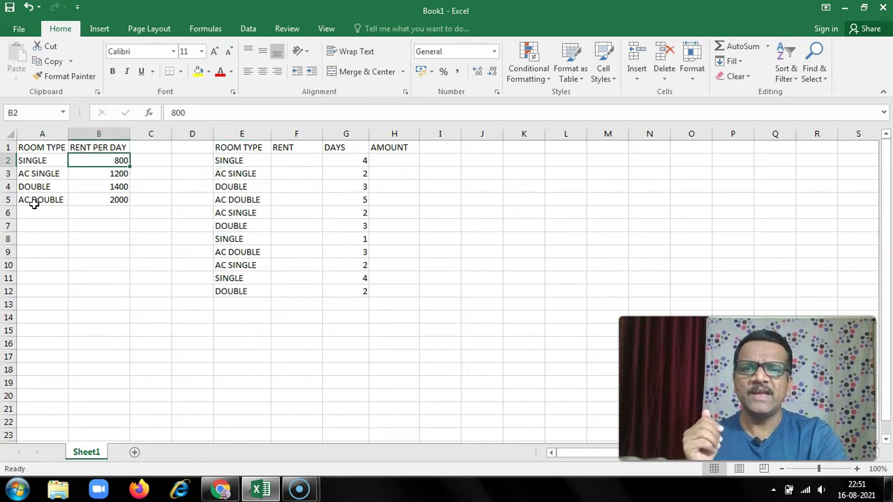
key("Right")
key("Right")
key("Right")
key("Right")
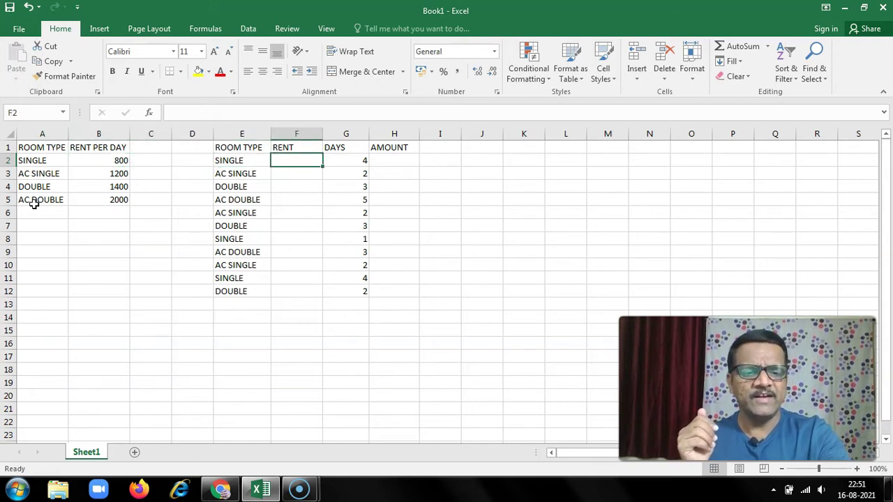
type("800")
key("Return")
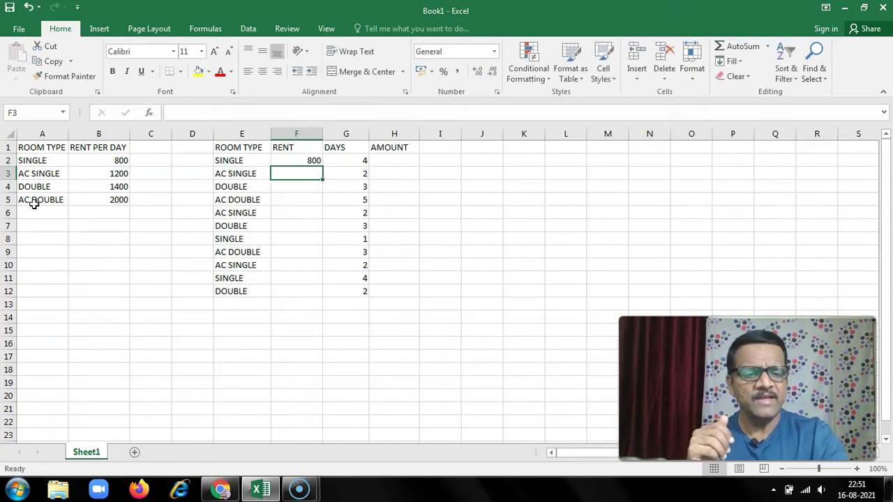
type("1200")
key("Return")
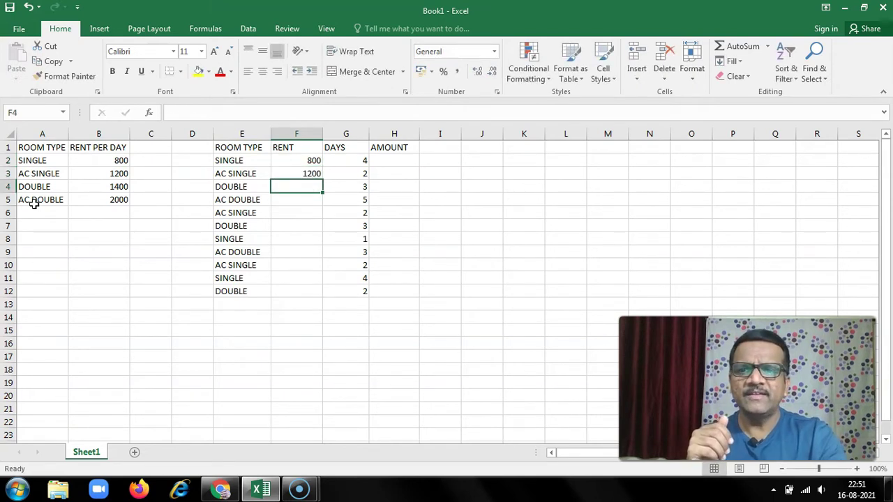
type("1400")
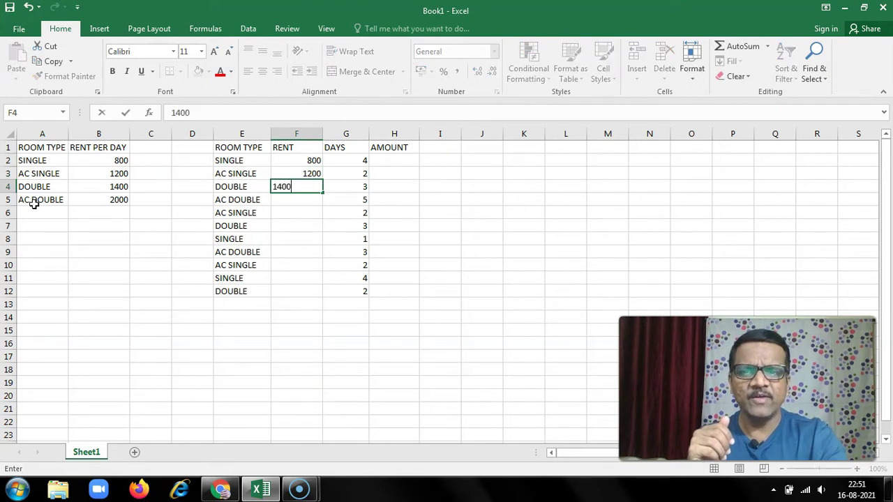
key("Return")
type("200")
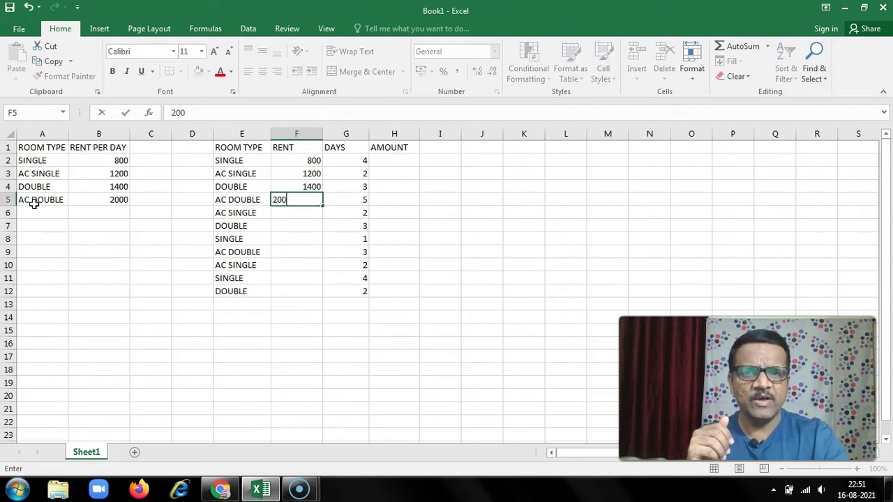
type("0")
key("Return")
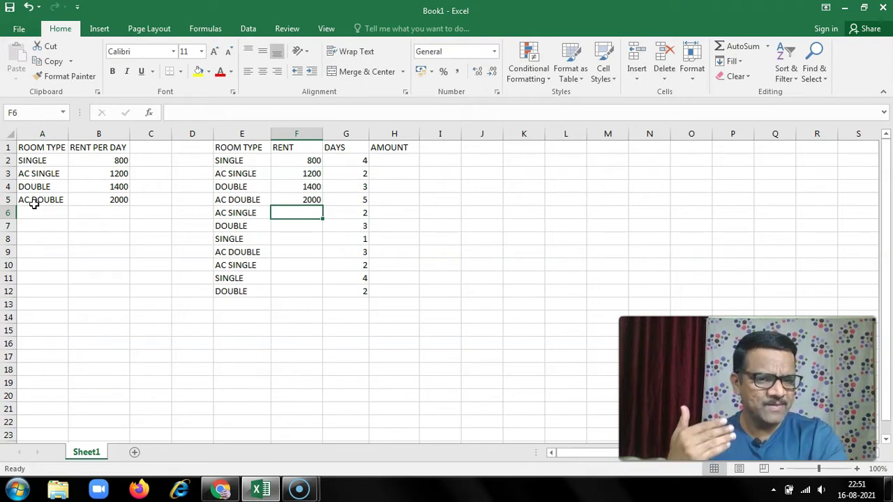
Change the room type in E2 to AC SINGLE and set its rent in F2 to 1200.
key("Up")
key("Up")
key("Up")
key("Up")
key("Left")
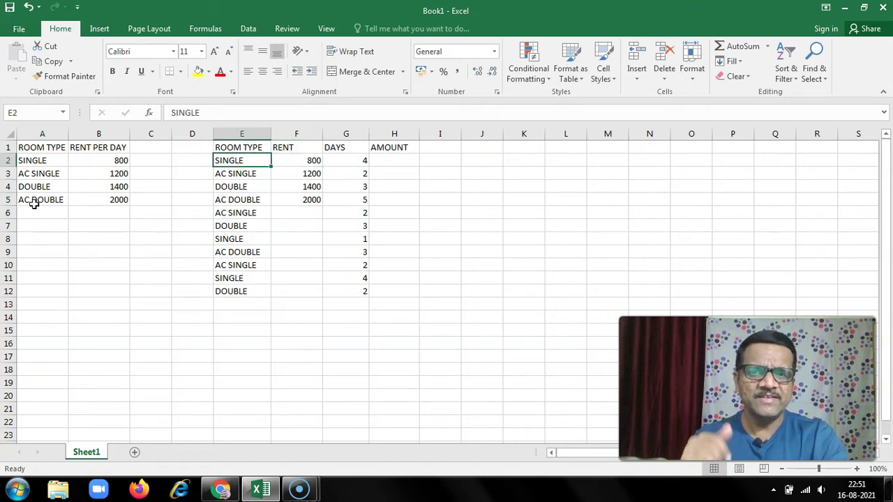
type("AC S")
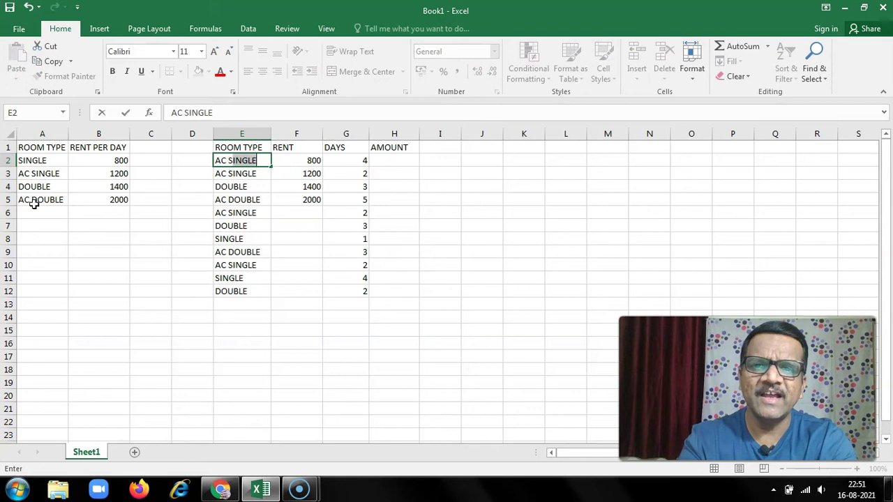
key("Return")
key("Up")
key("Right")
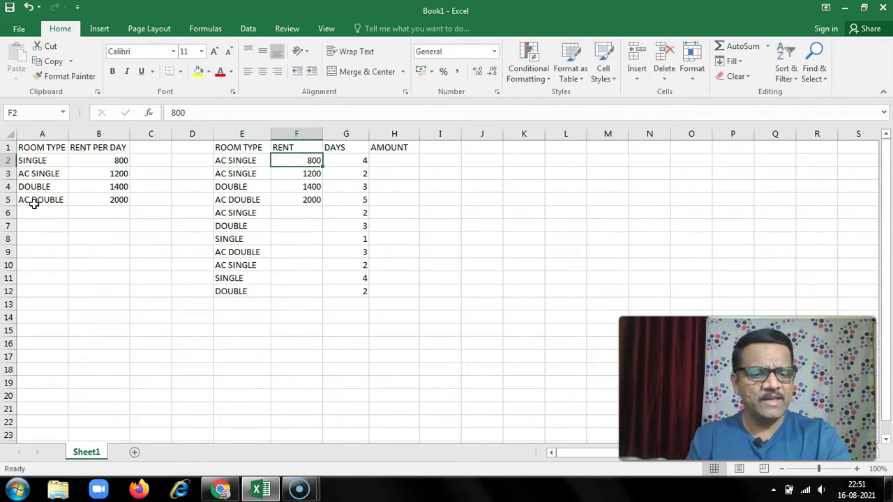
type("1200")
key("Return")
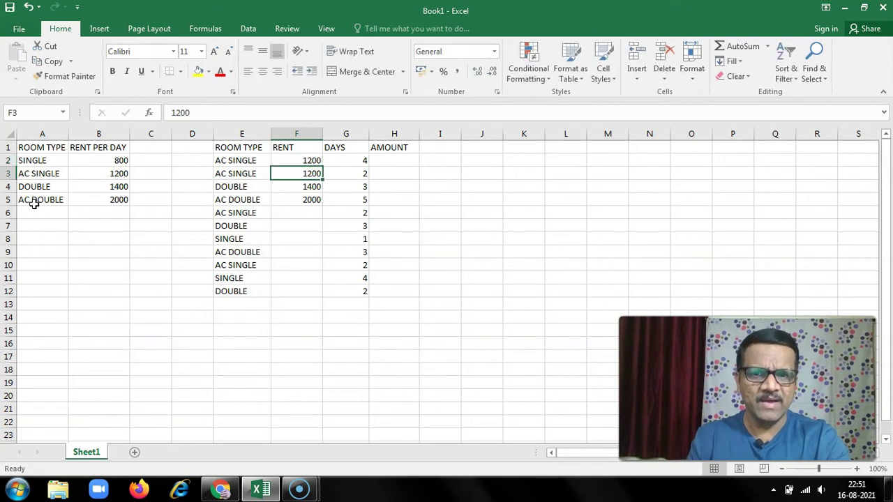
Change the room type in E2 to SINGLE.
key("Up")
key("Left")
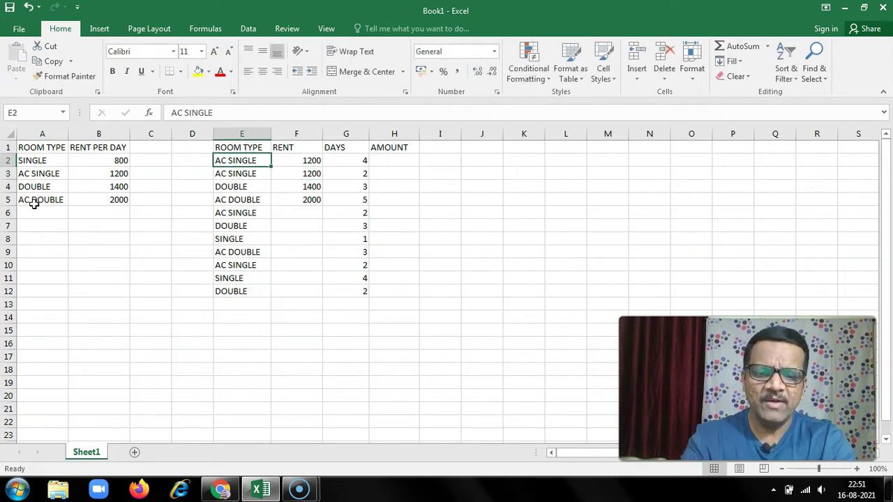
type("SINGLE")
key("Return")
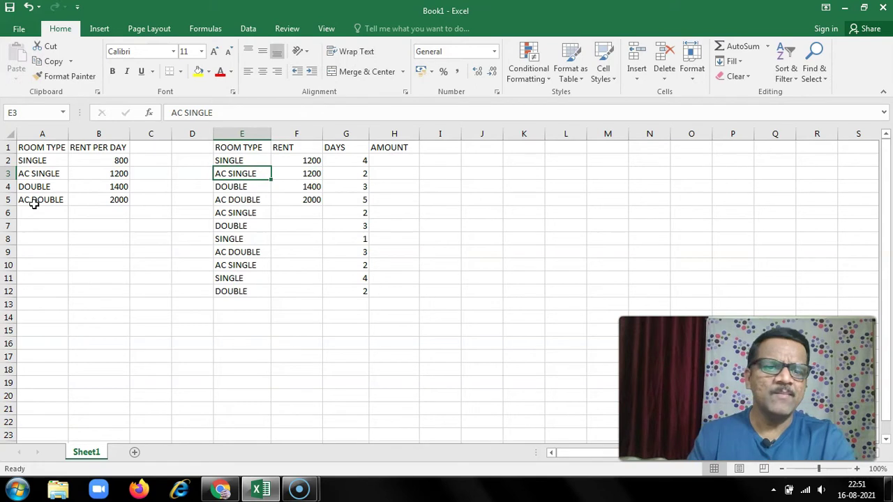
Clear the manually entered rents from F2:F6.
key("Up")
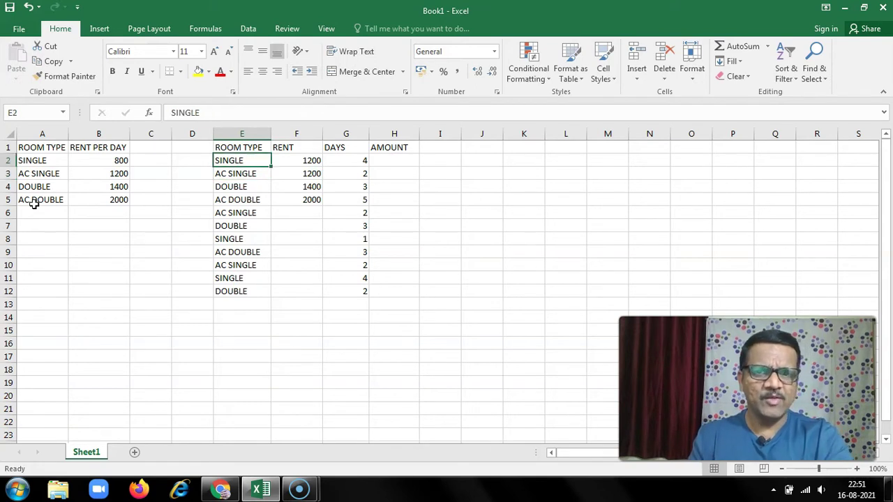
key("Right")
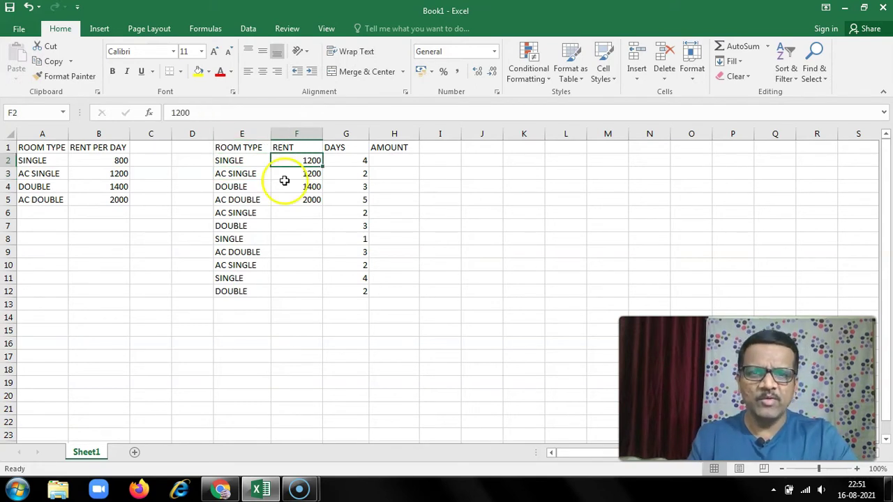
left_click_drag(288, 161, 289, 207)
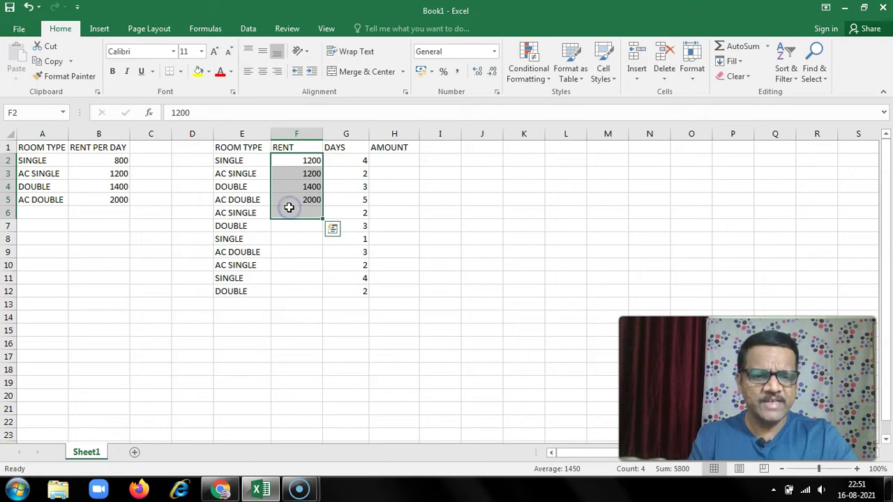
key("Delete")
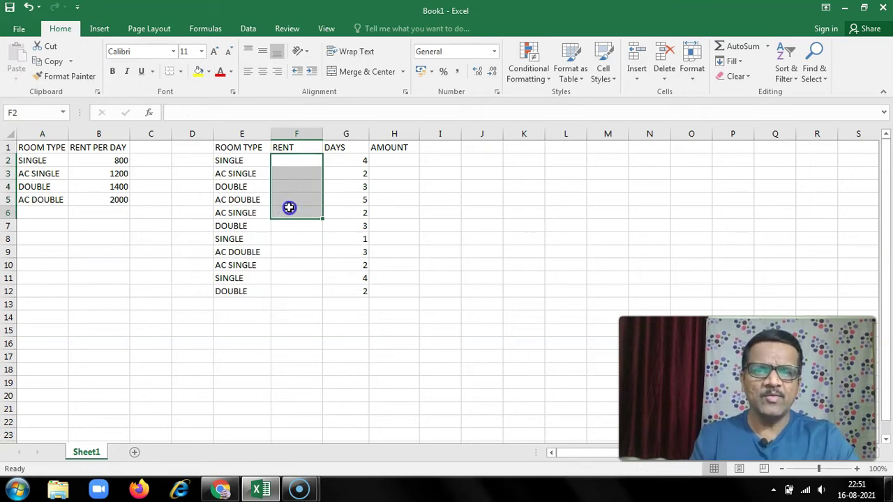
Start an IF formula in F2 that returns 800 when E2 equals "SINGLE".
left_click(289, 207)
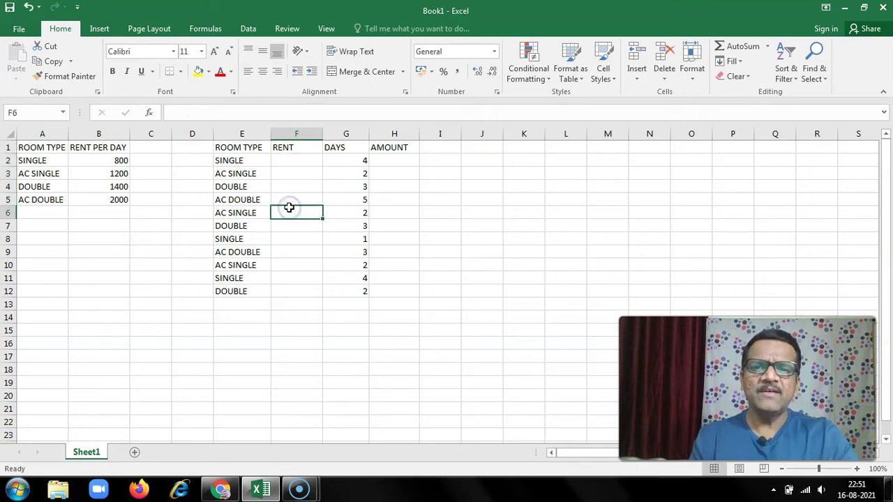
left_click(301, 159)
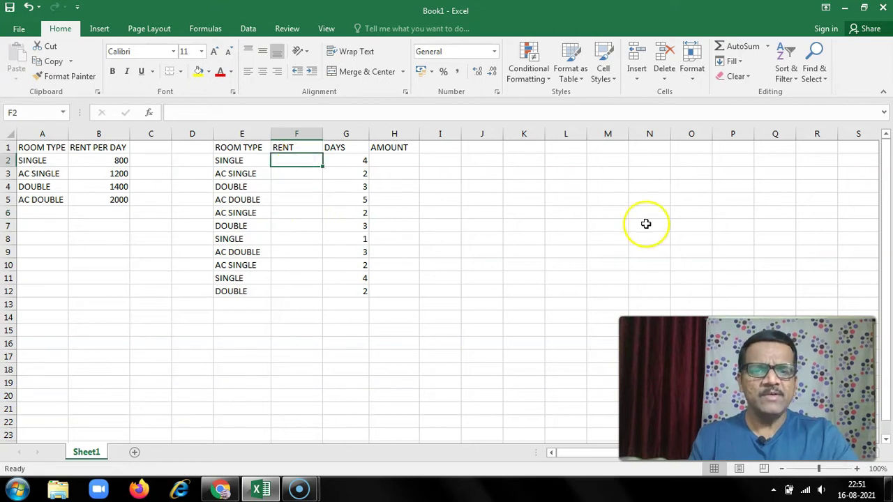
type("=IF(")
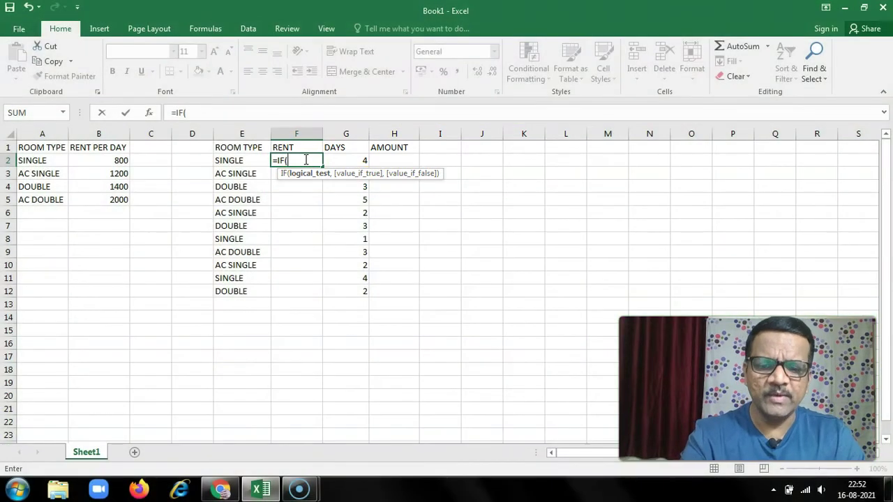
type("E")
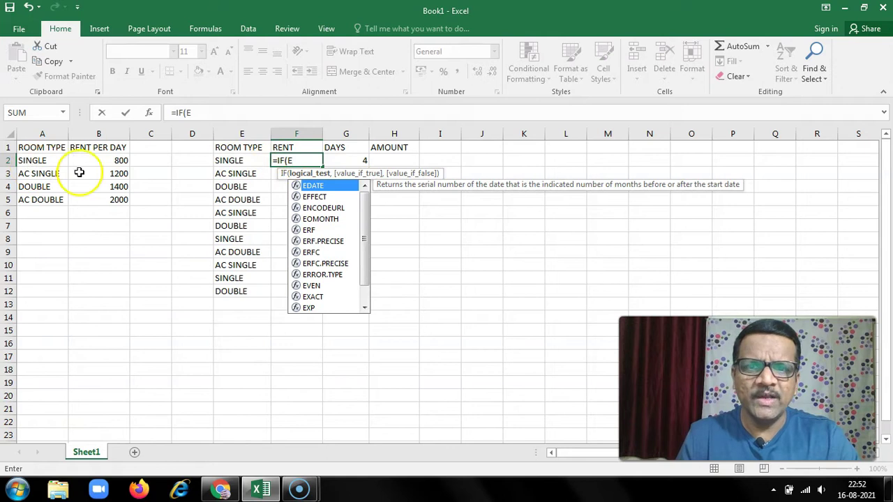
type("2")
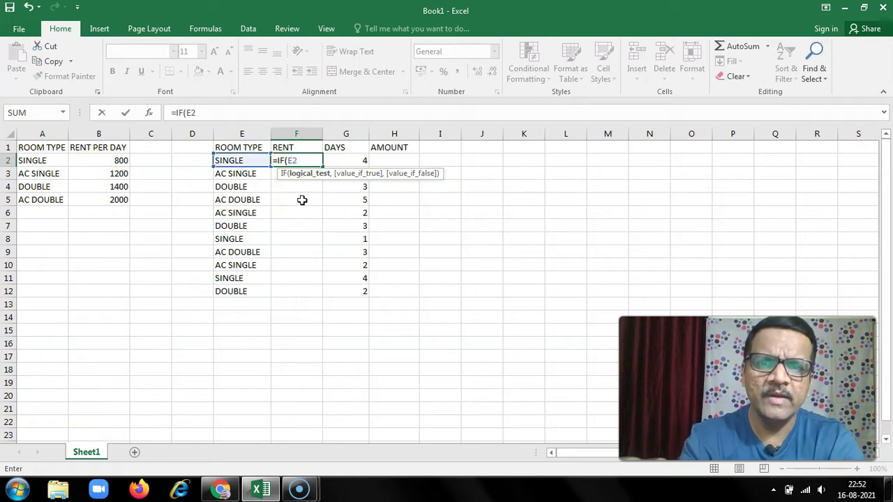
type("=")
type("\"SINGL")
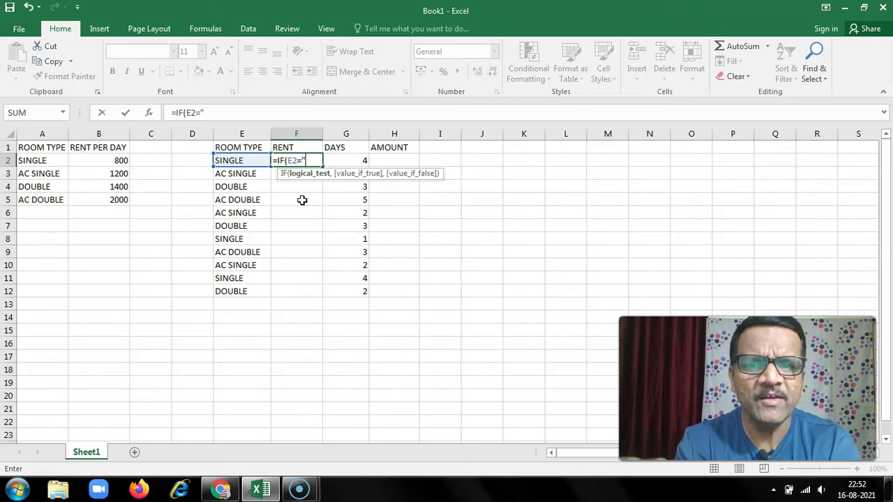
type("E\"")
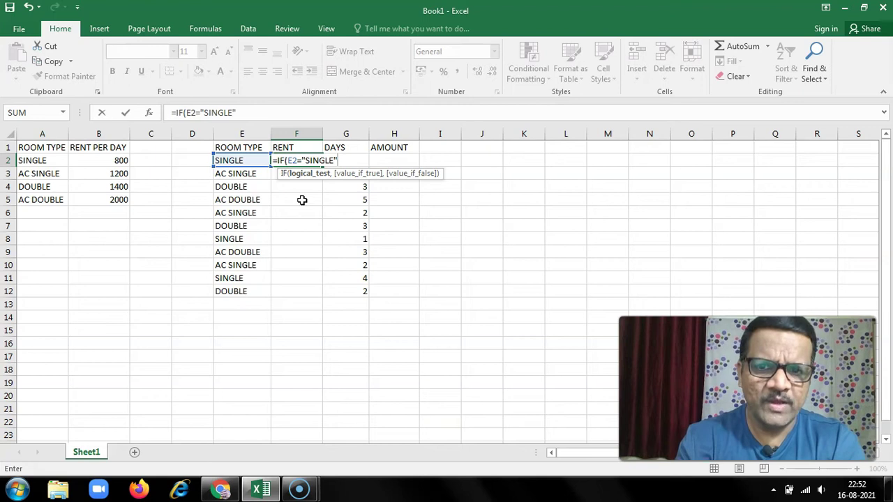
type(",")
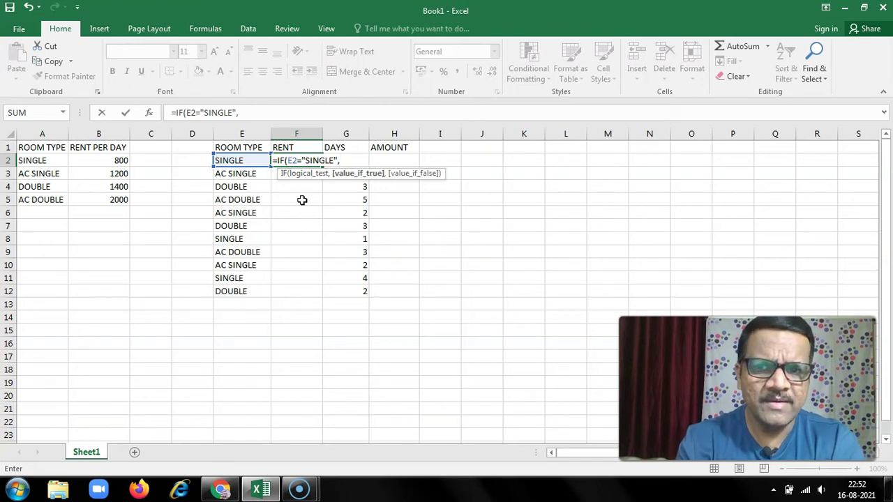
type("800")
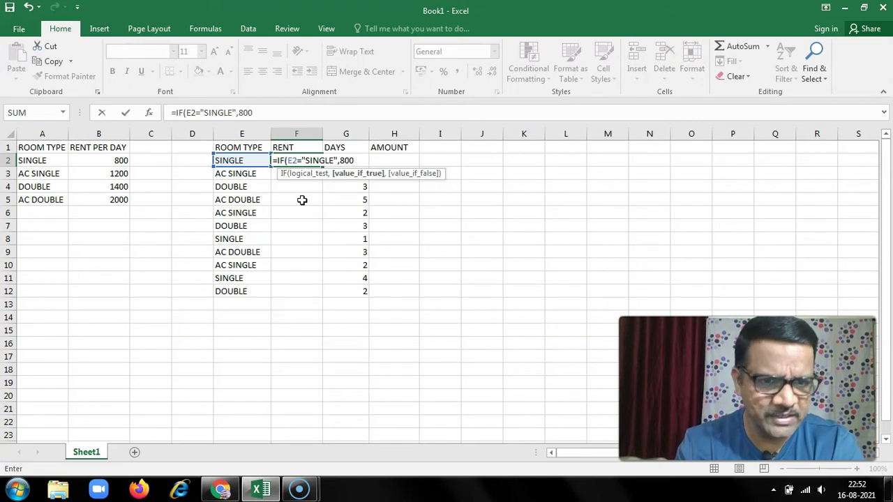
Nest a second IF in the F2 formula that returns 1200 when E2 equals "AC SINGLE".
type(",IF")
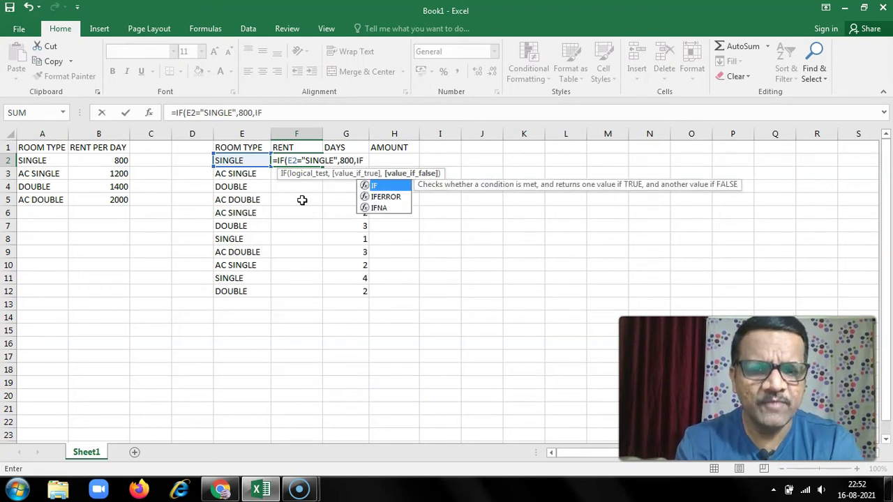
type("(")
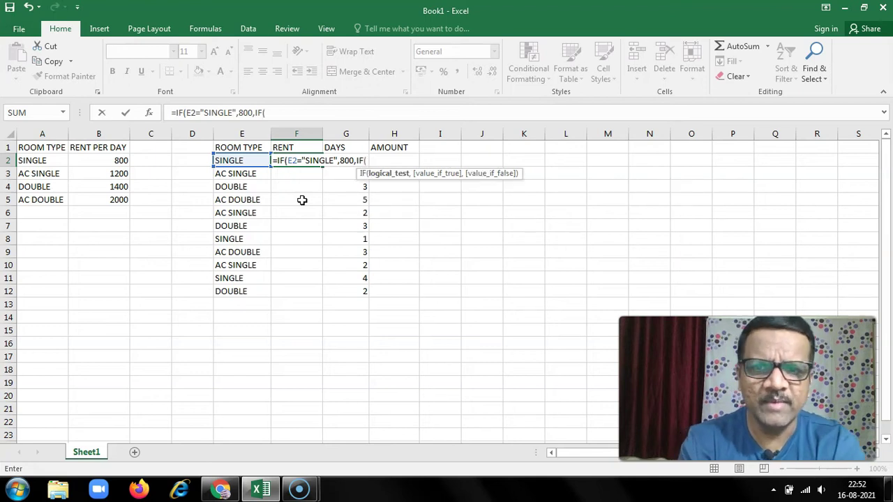
type("E")
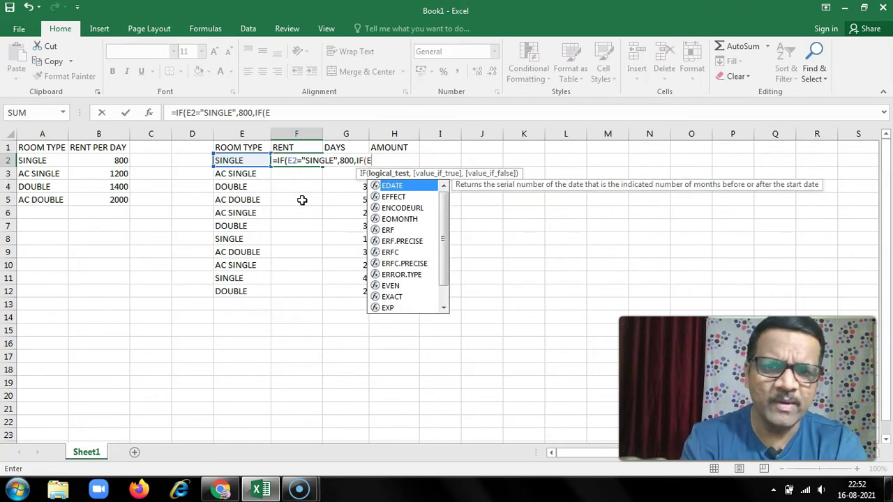
type("2=\"")
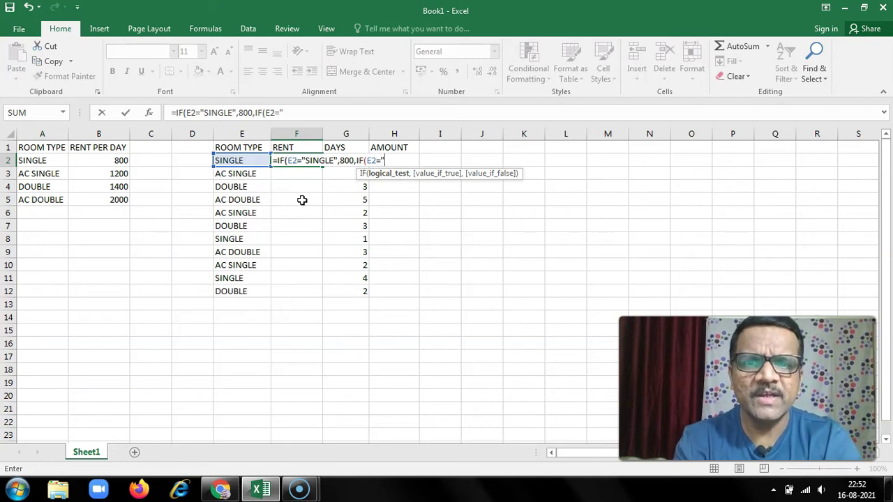
type("AC SINGLE\",")
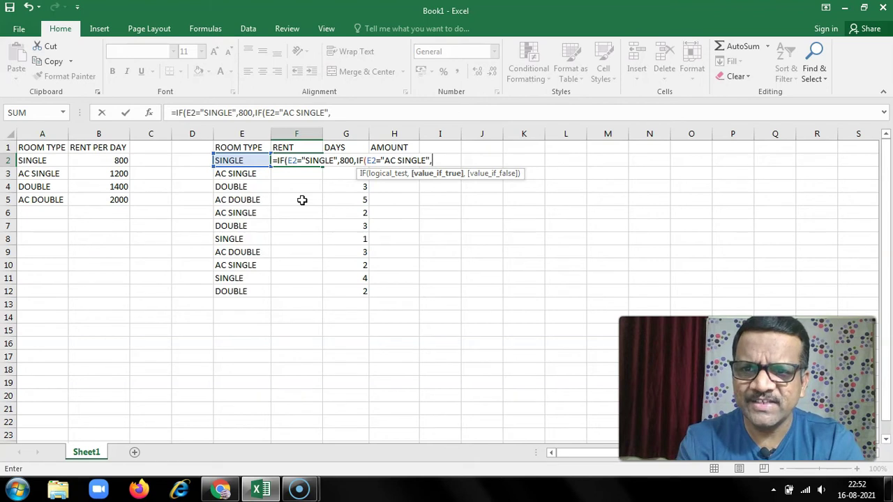
type("1200")
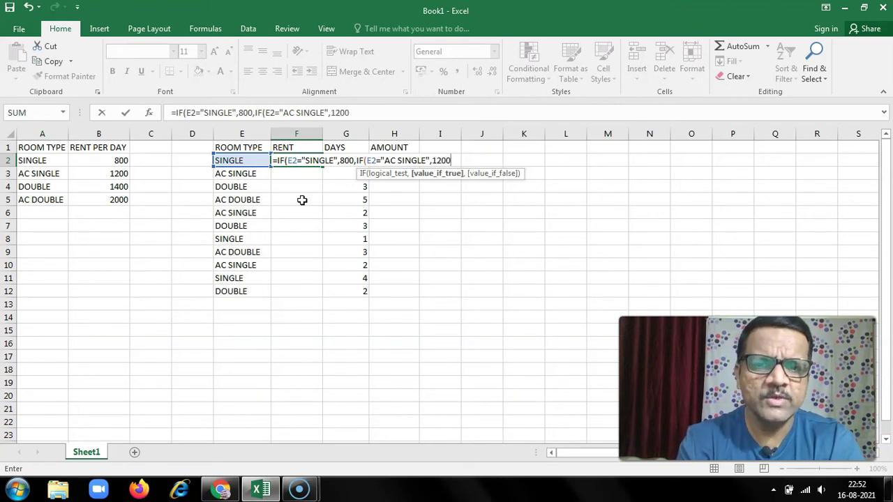
Nest a third IF in the F2 formula that returns 1400 when E2 equals "DOUBLE", and begin a fourth IF.
type(",")
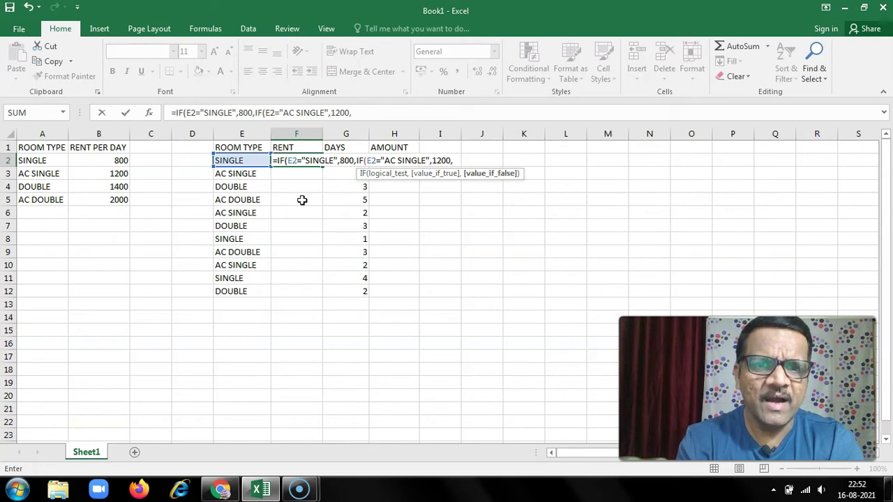
type("IF")
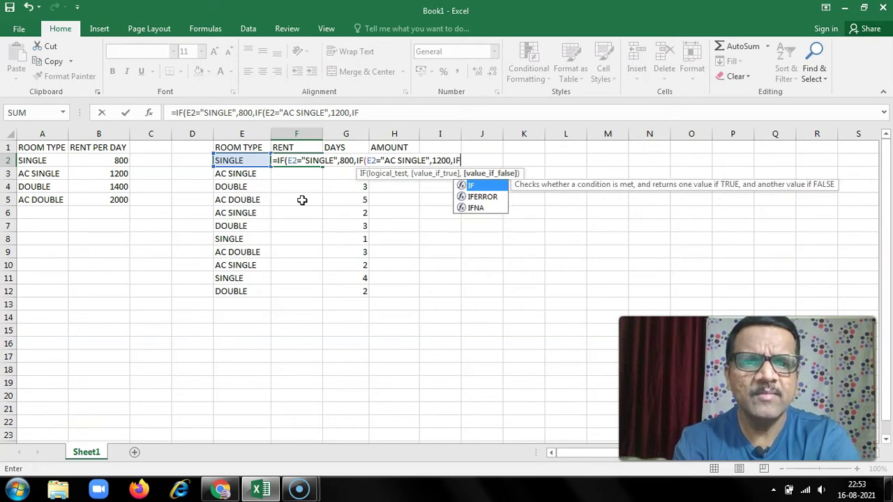
type("(")
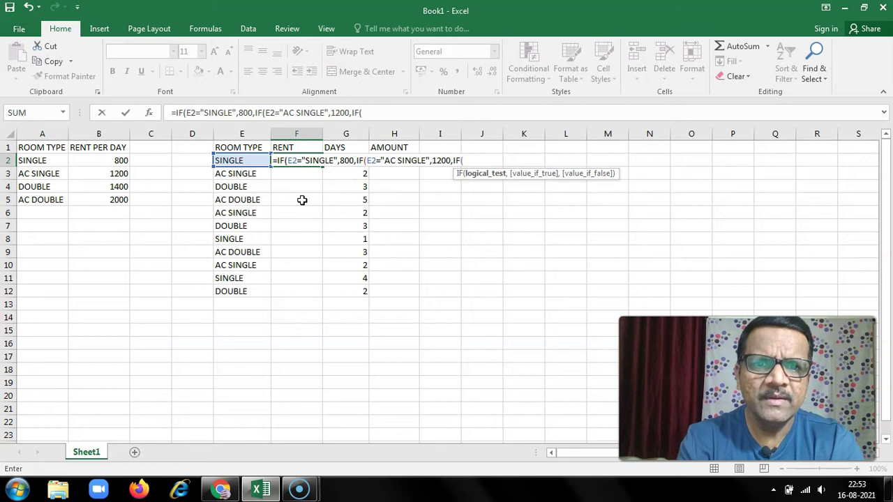
type("E2")
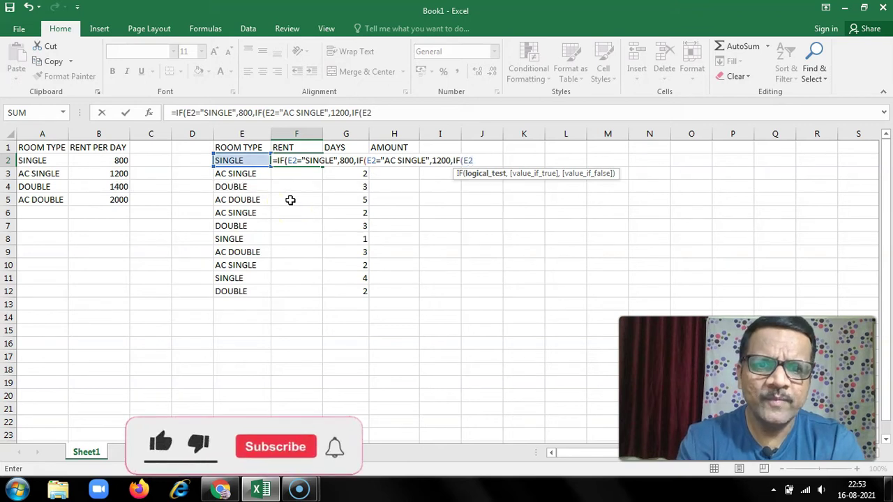
type("=")
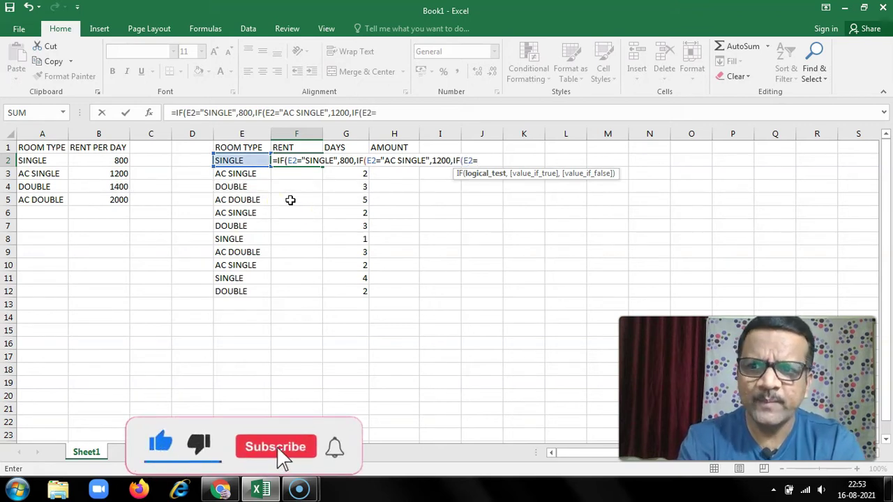
type("\"DOUBLE\"")
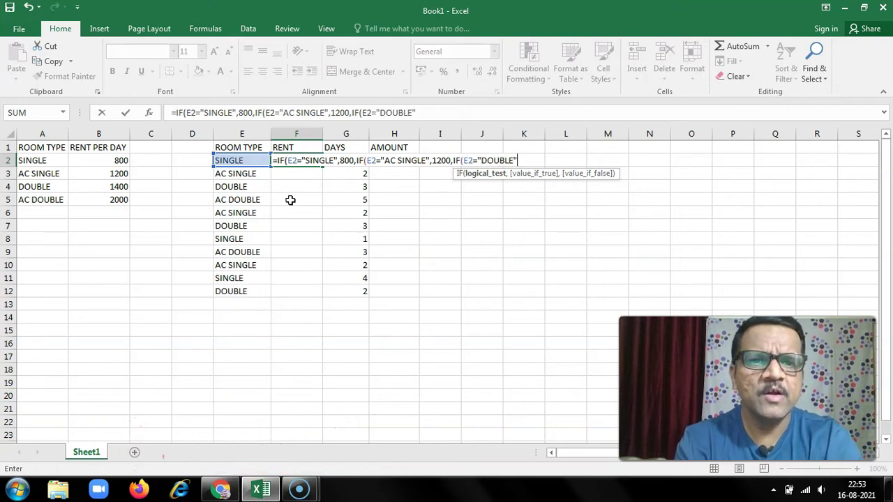
type(",")
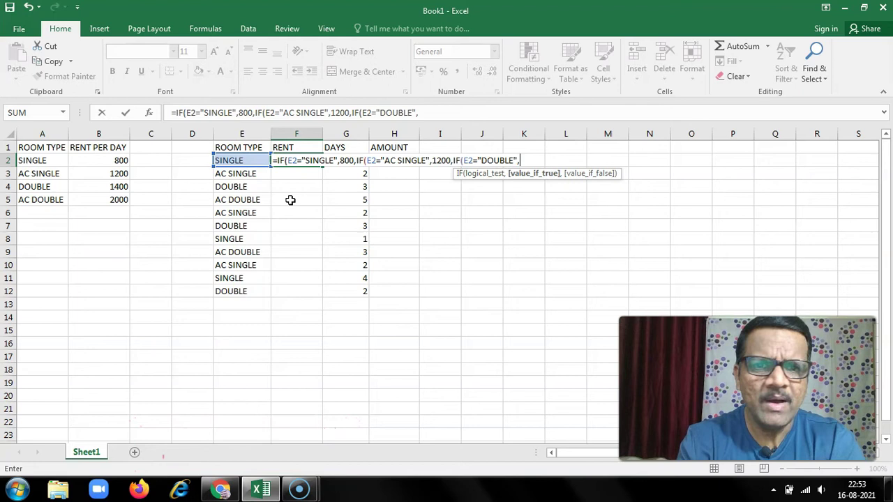
type("14")
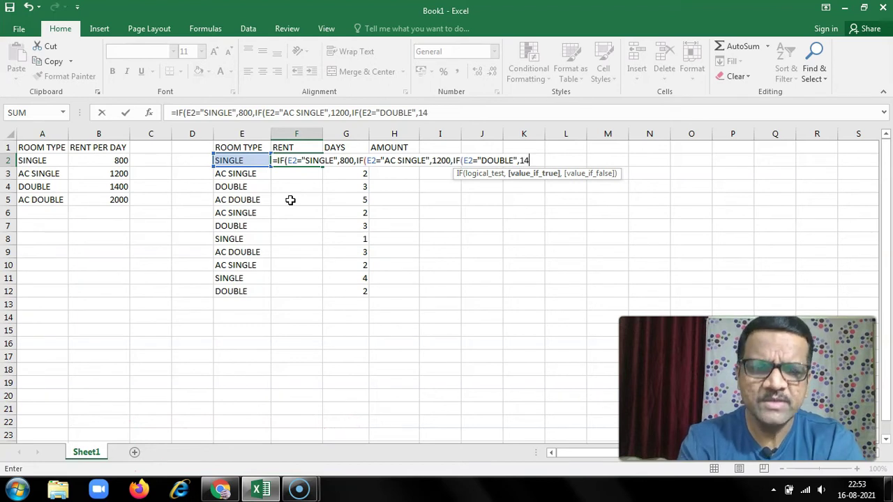
type("00,IF")
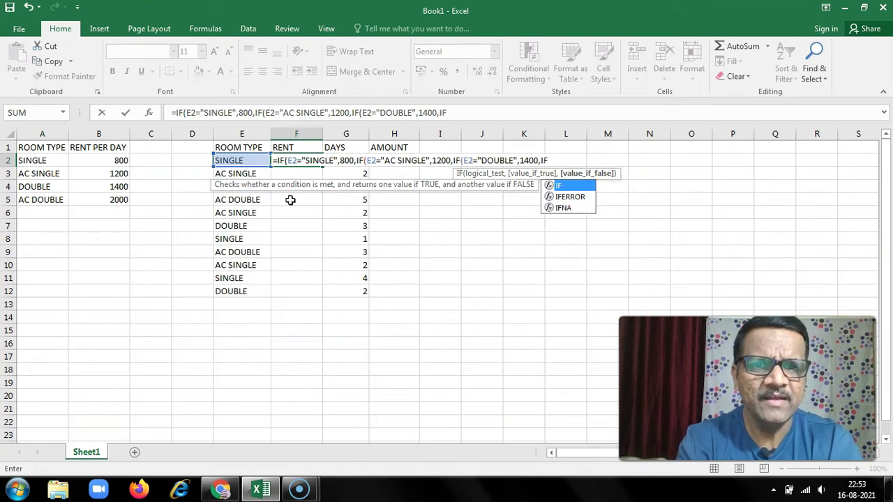
Complete the F2 formula with the fourth IF returning 2000 when E2 equals "AC DOUBLE", close all four parentheses and enter it.
type("(")
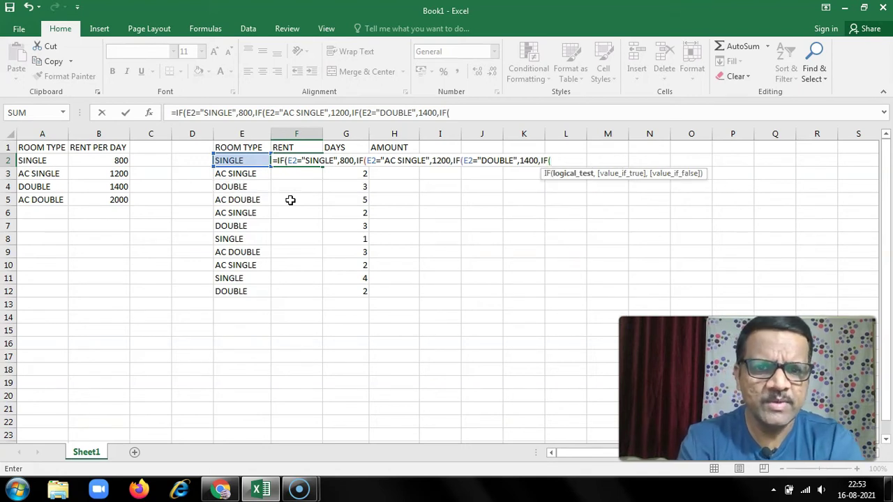
type("E2=\"AC DOUBLE")
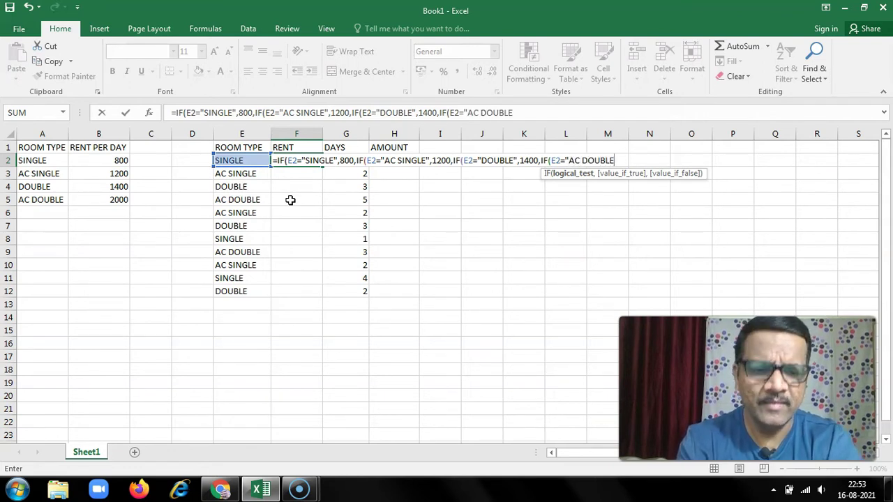
type("\",")
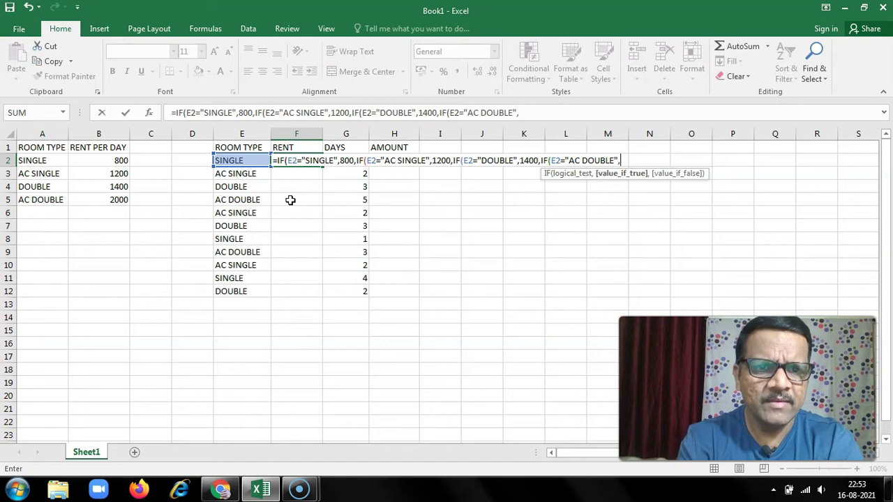
type("2000")
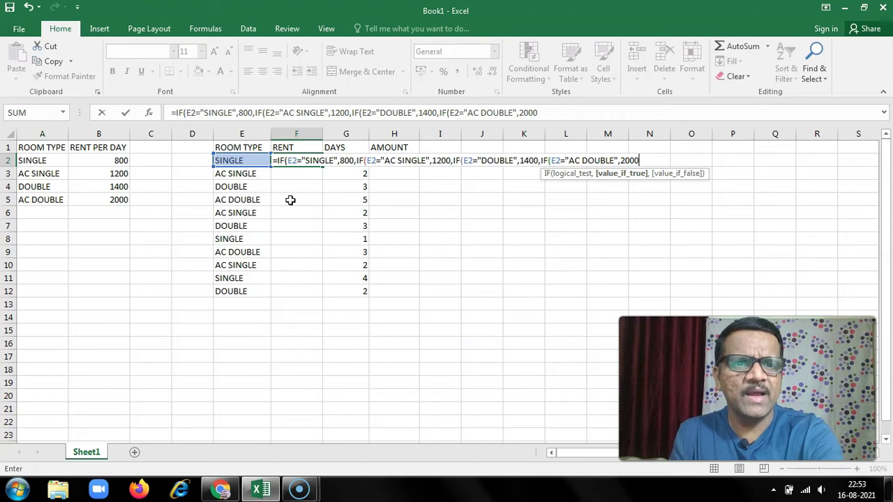
type("))))")
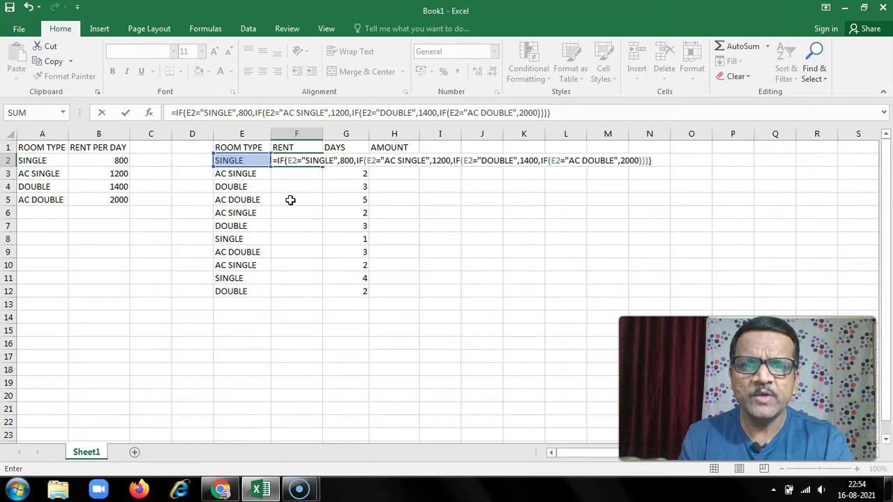
key("Return")
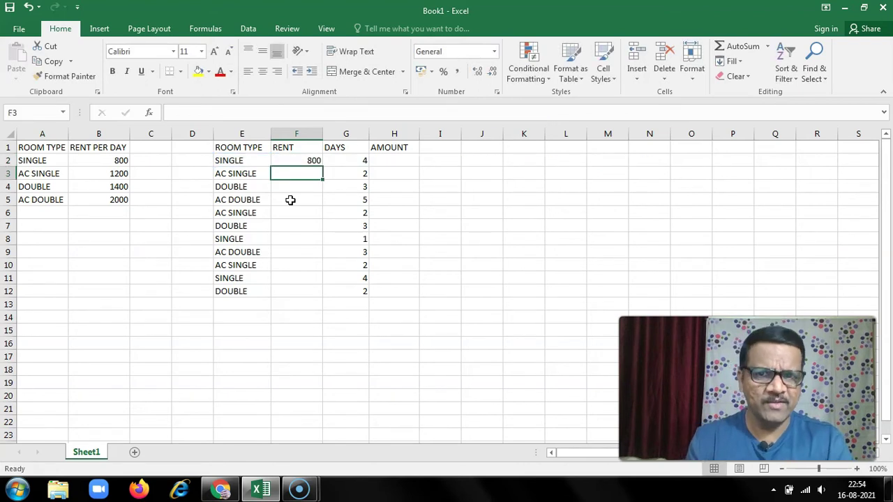
Change the room type in E2 to AC SINGLE to test the rent formula.
key("Up")
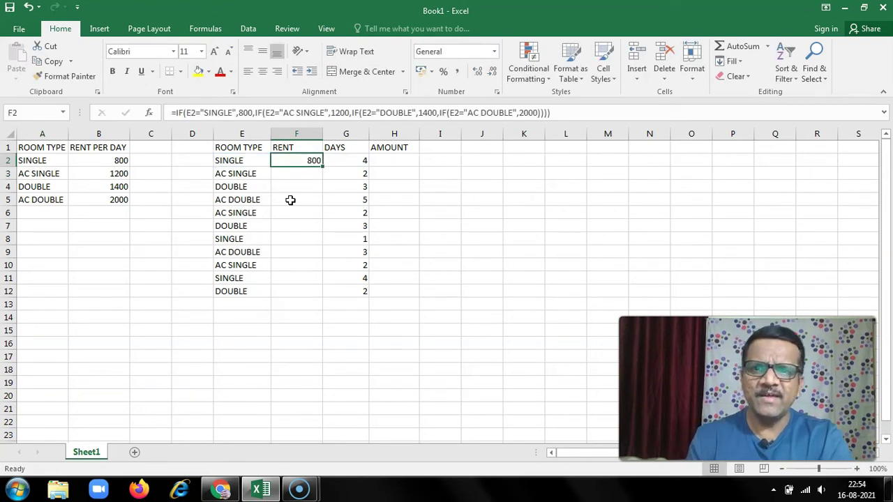
key("Left")
type("AC")
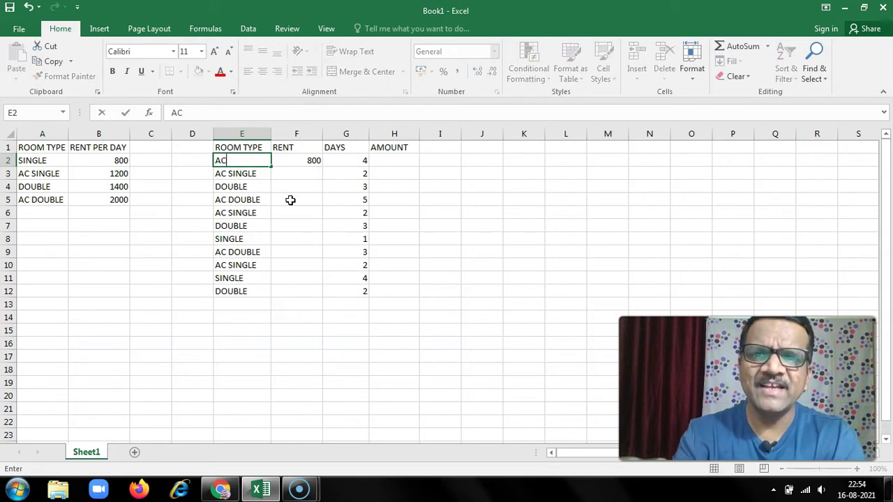
type(" S")
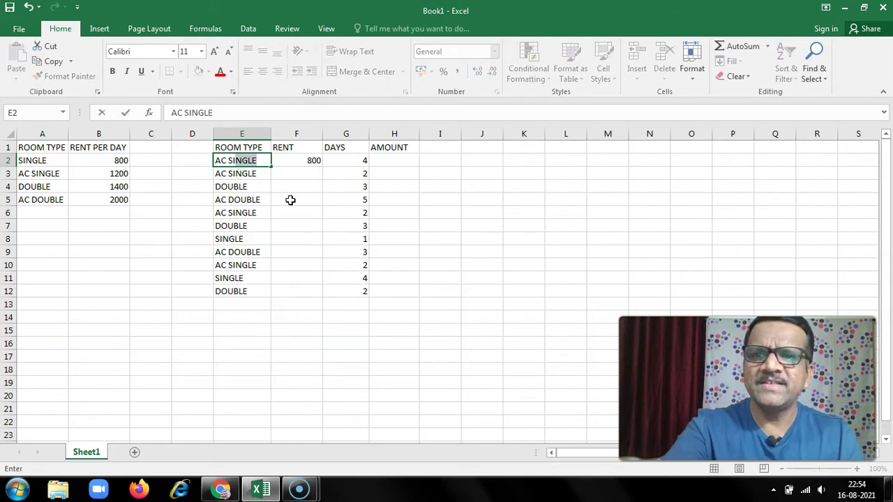
key("Return")
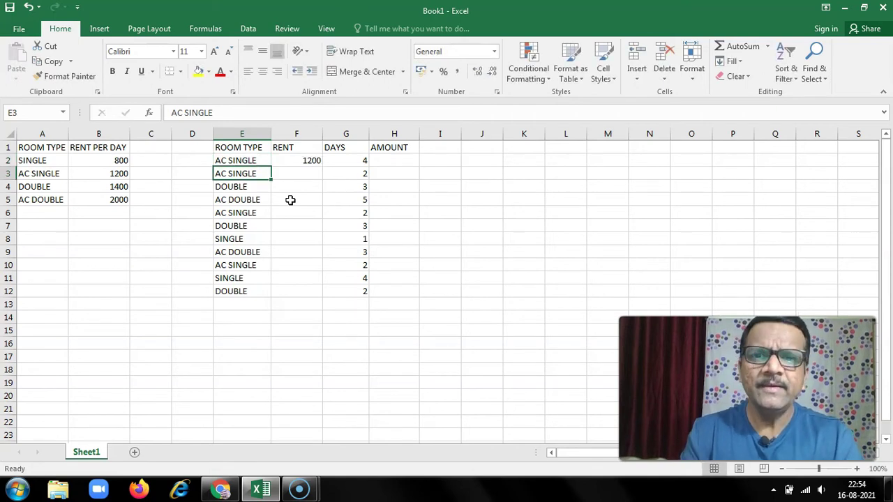
Change the room type in E2 to DOUBLE to test the rent formula's third condition.
key("Up")
type("DOUBE")
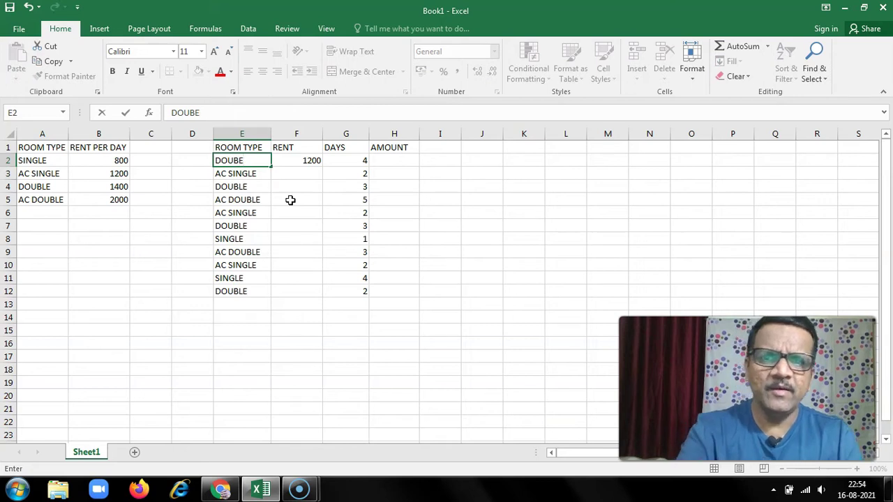
key("BackSpace")
type("LE")
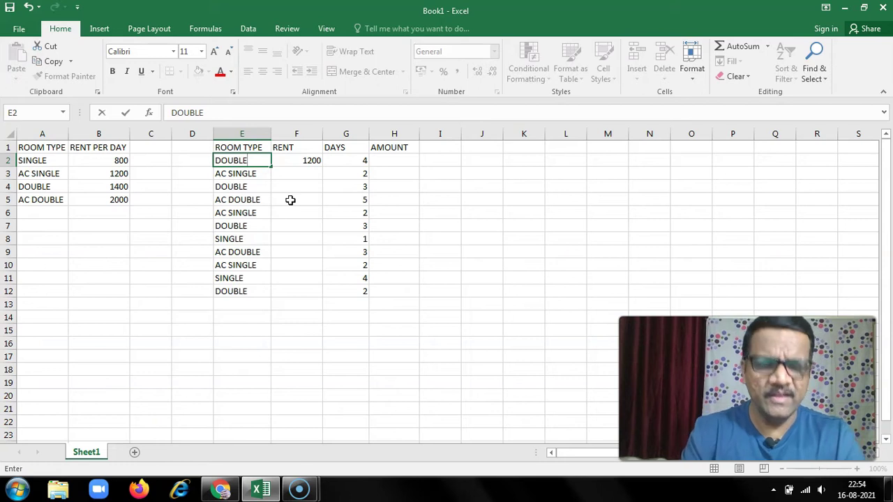
key("Return")
Change the room type in E2 to AC DOUBLE to test the rent formula's fourth condition.
key("Up")
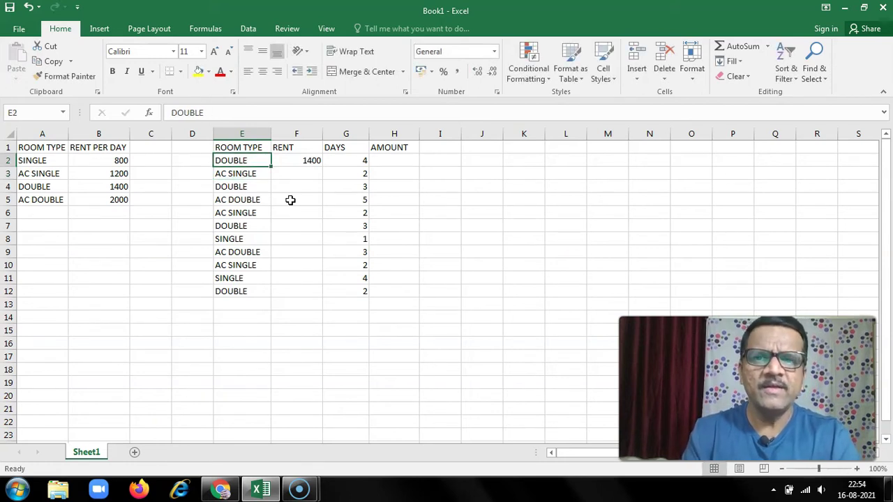
type("AC DOU")
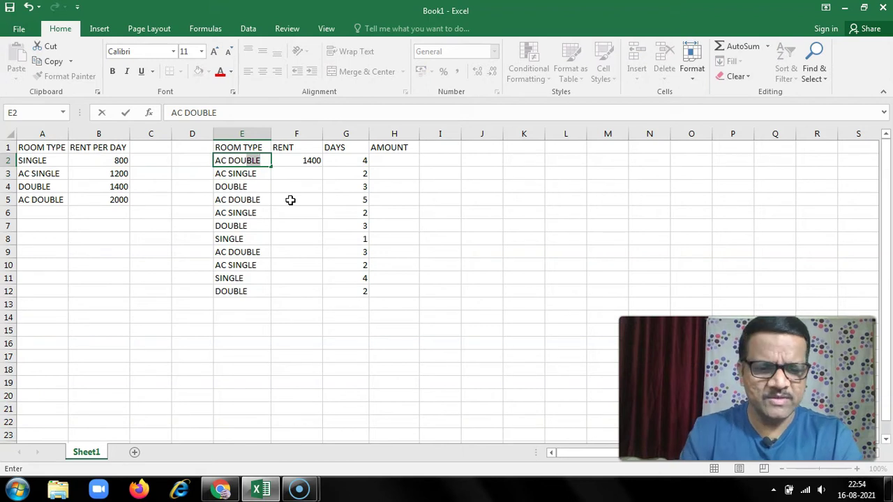
key("Return")
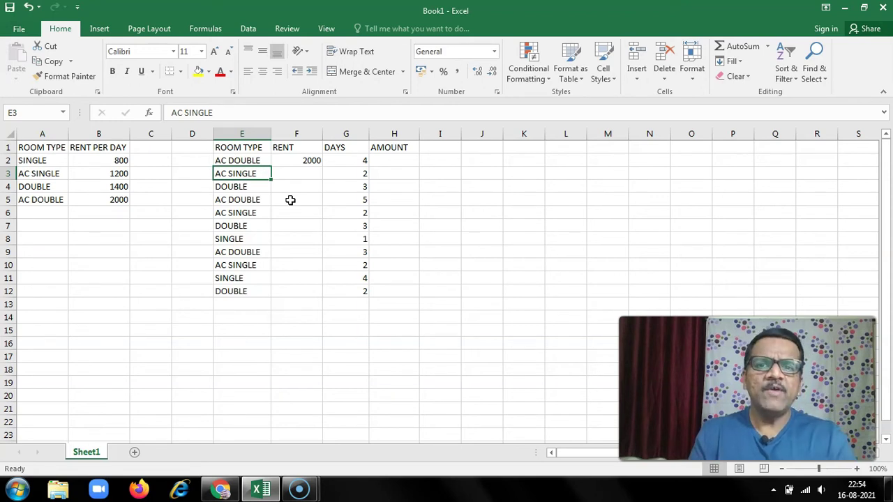
Change the room type in E2 to SINGLE to test the rent formula's first condition.
key("Up")
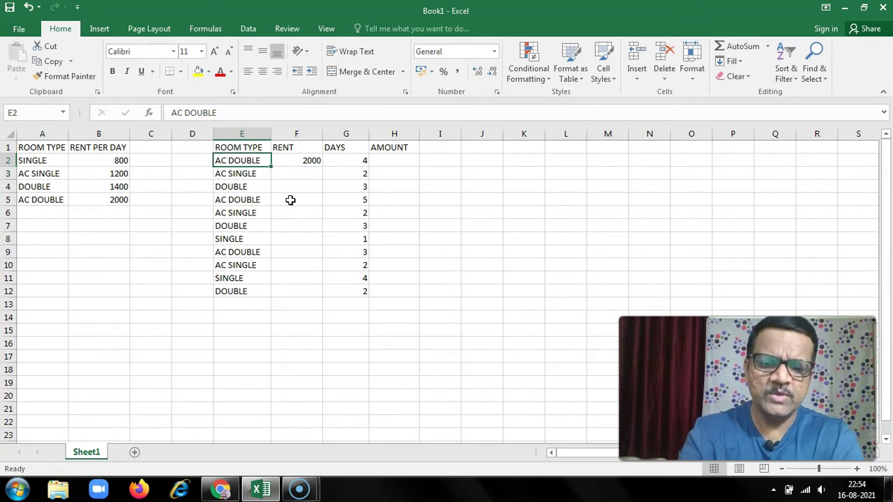
type("SINGLE")
key("Return")
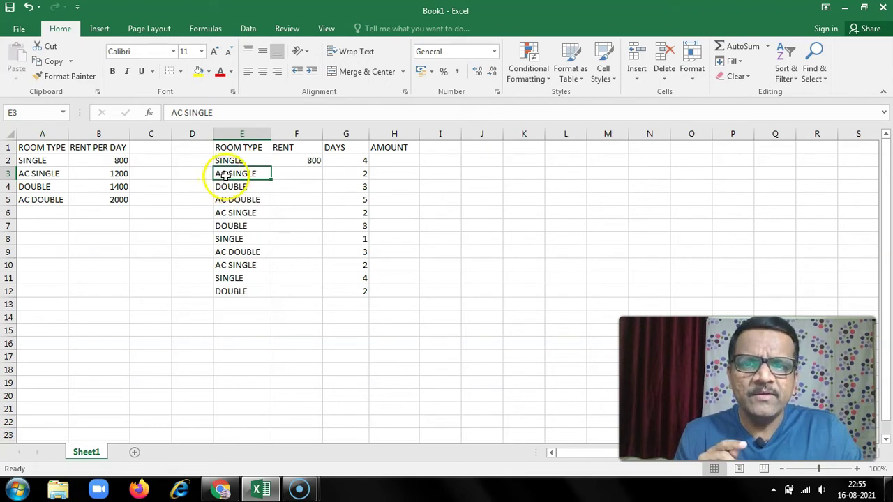
Enter the misspelled room type AC SIGNLE in E2 to test how the rent formula handles an unmatched value.
double_click(255, 174)
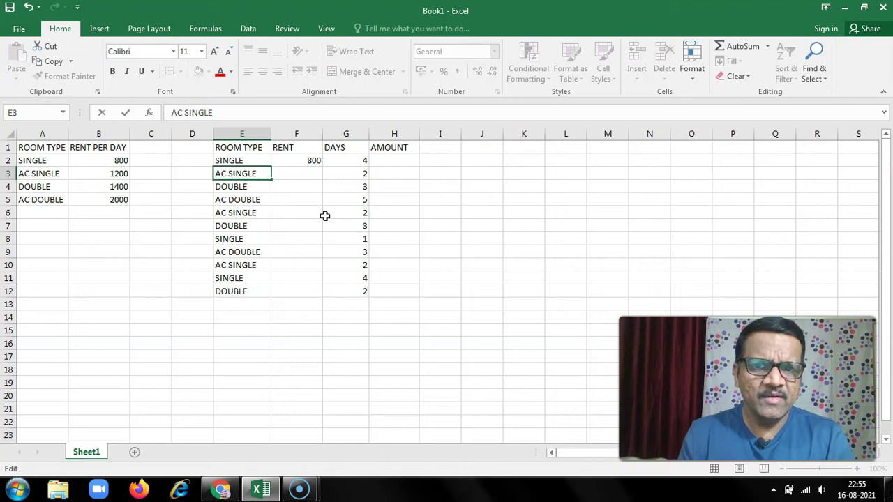
key("Return")
key("Up")
key("Up")
type("AC")
type(" SI")
type("NLE")
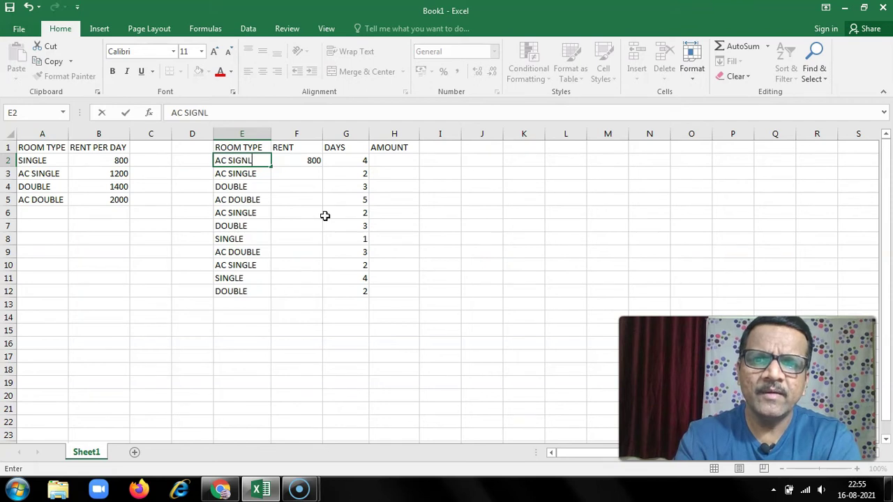
key("Return")
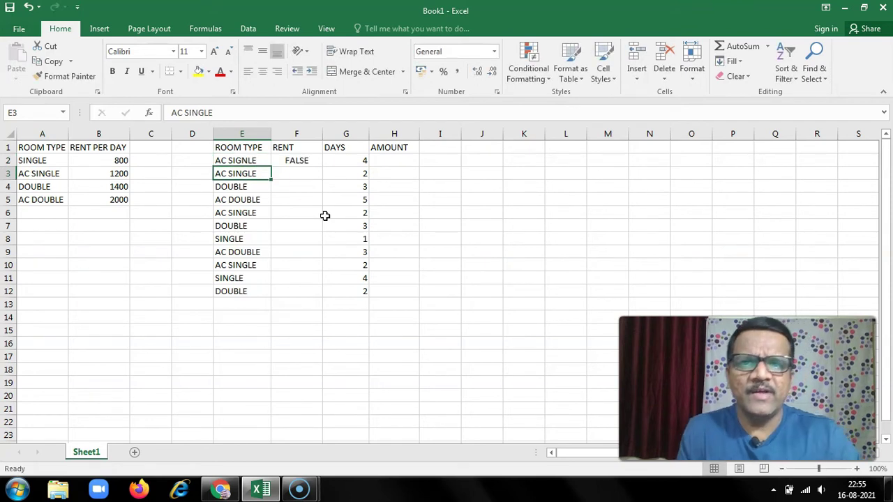
Inspect the rent formula in F2 and compare the misspelled room type in E2 with the correct spelling in E3.
left_click(304, 159)
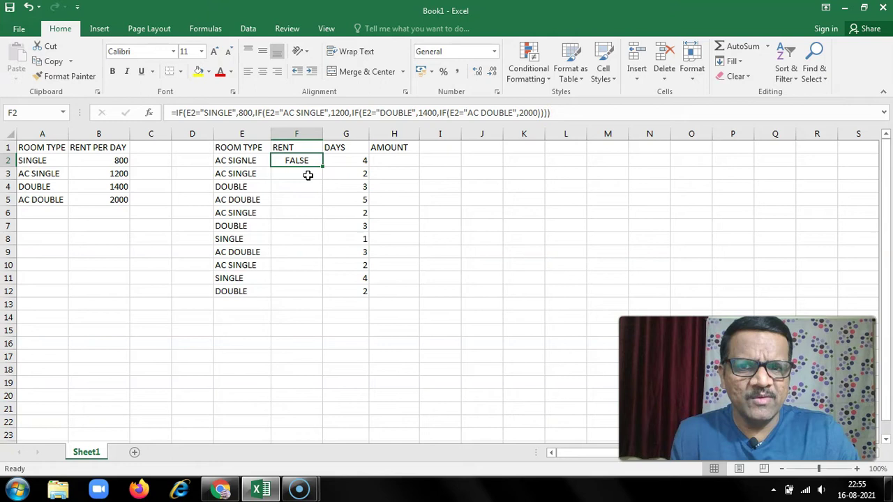
left_click(247, 160)
left_click(256, 174)
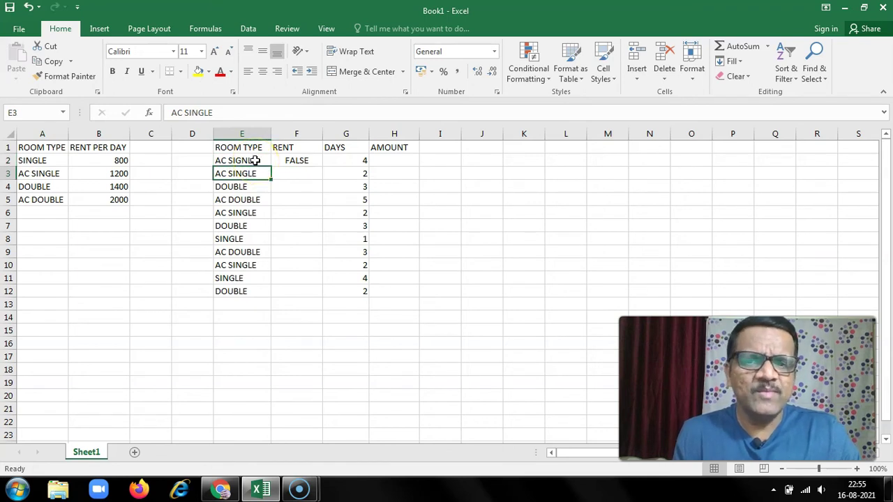
double_click(255, 160)
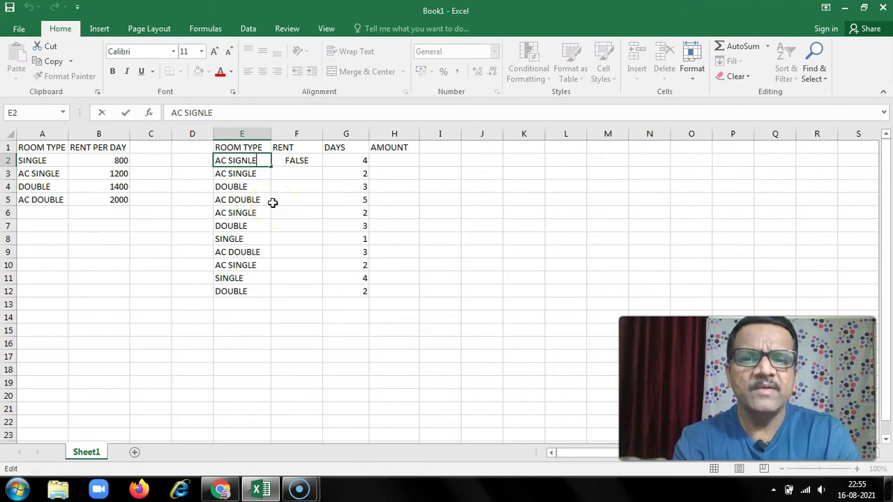
key("Return")
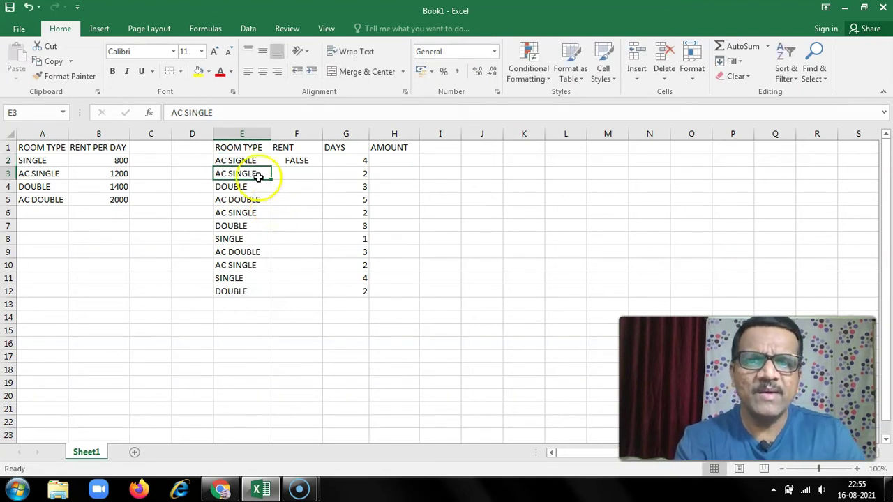
double_click(258, 173)
key("Escape")
Replace the misspelled room type in E2 with SINGLE.
key("Down")
key("Up")
key("Up")
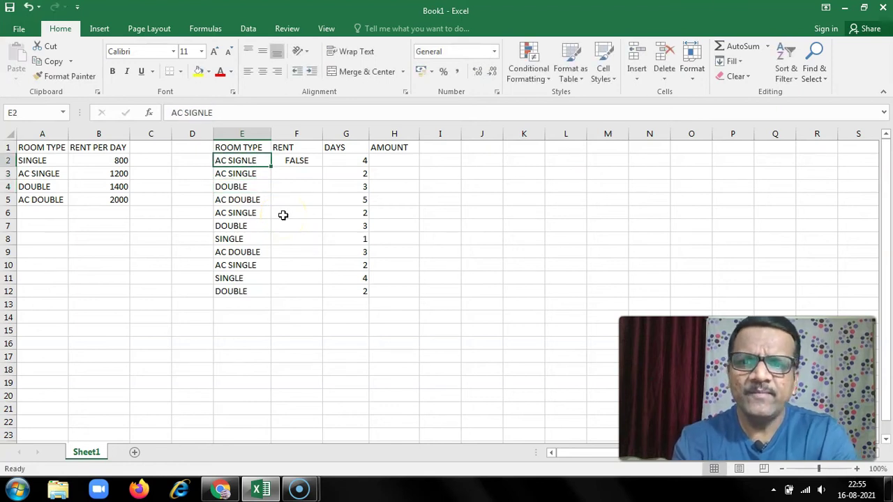
type("SINGLE")
key("Return")
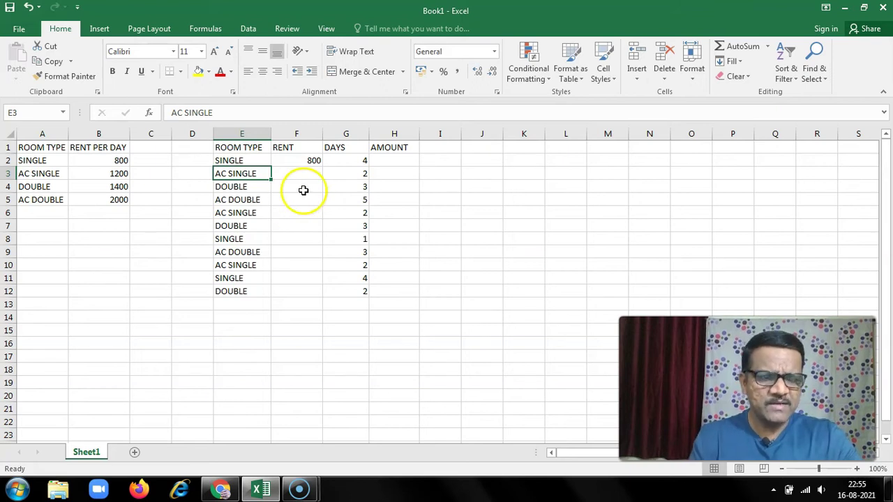
Fill the nested IF rent formula from F2 down to F12 for all the bookings.
left_click(251, 159)
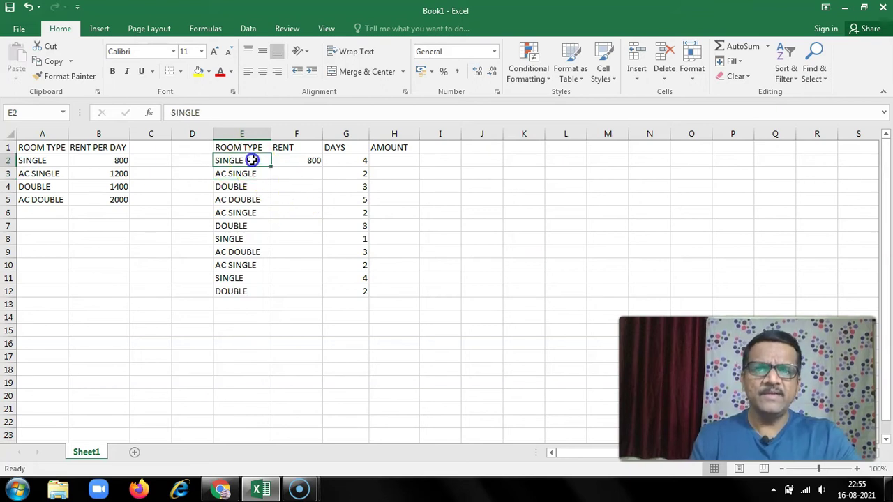
left_click(300, 162)
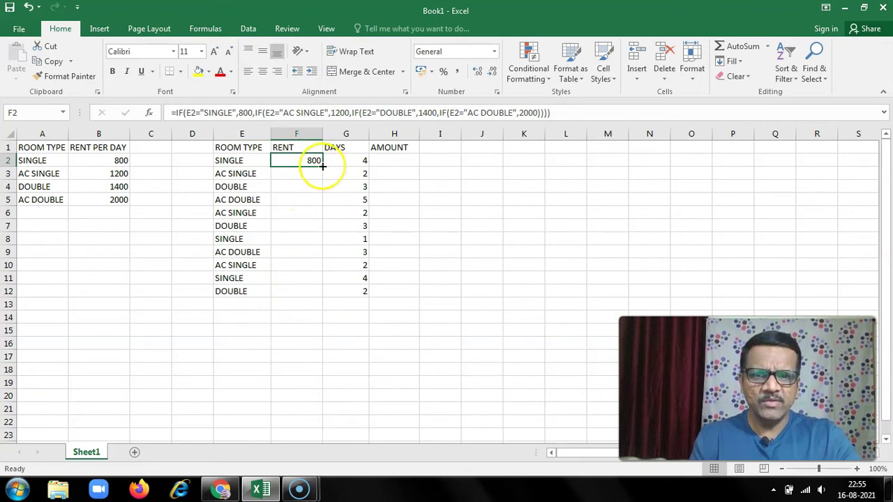
left_click_drag(323, 166, 315, 297)
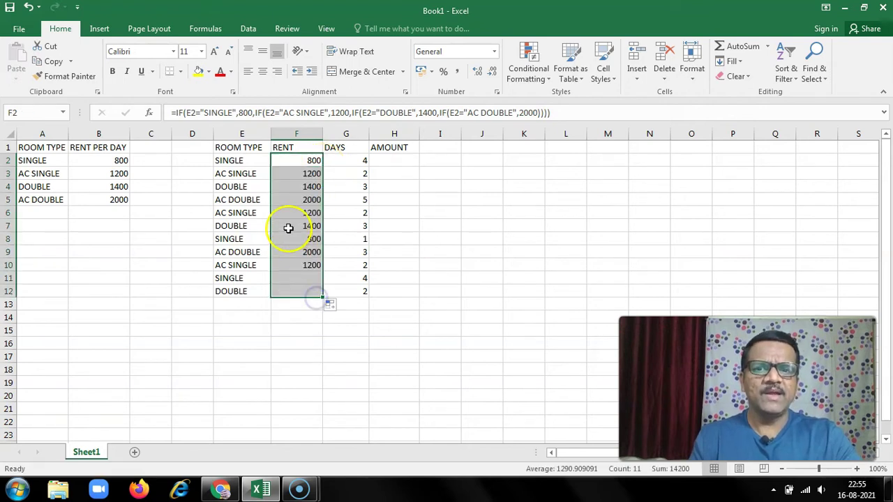
Examine the filled rent formulas in F2:F12 against the room types in column E.
left_click(291, 289)
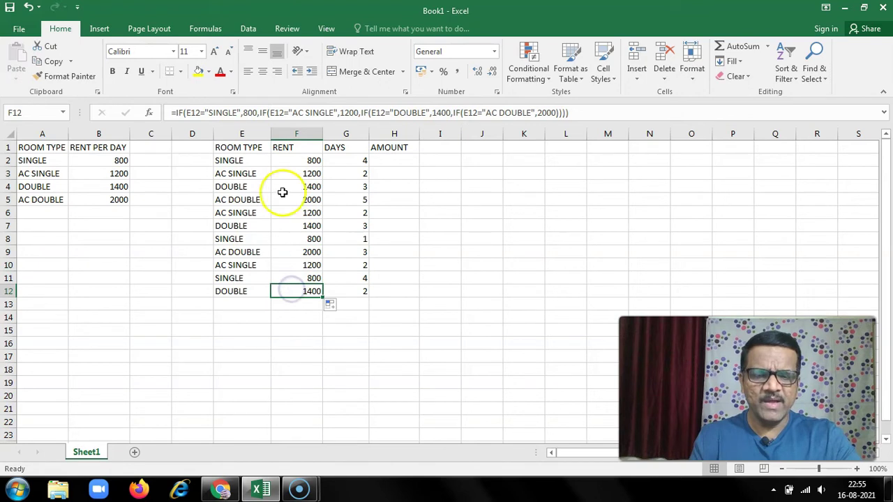
left_click(290, 157)
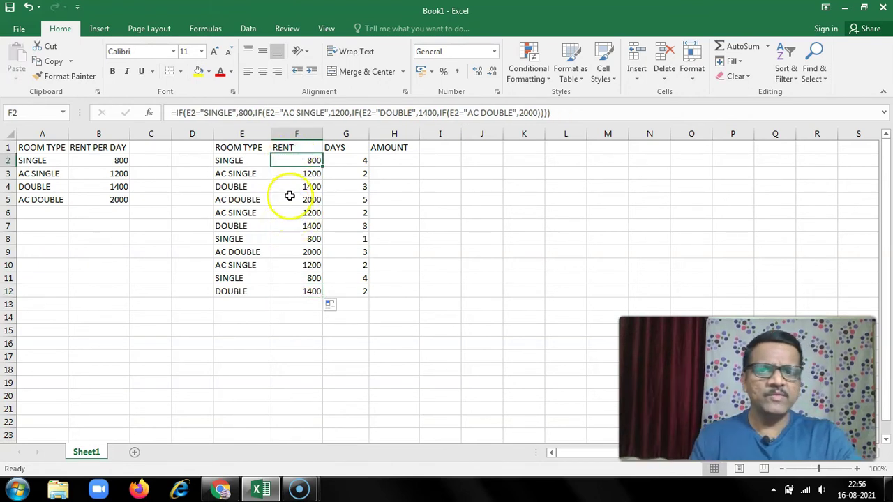
left_click(286, 174)
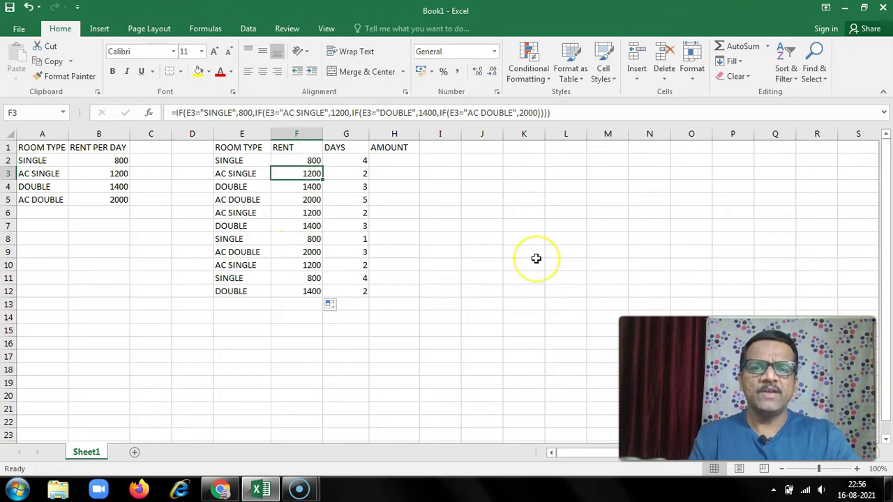
key("Left")
key("Right")
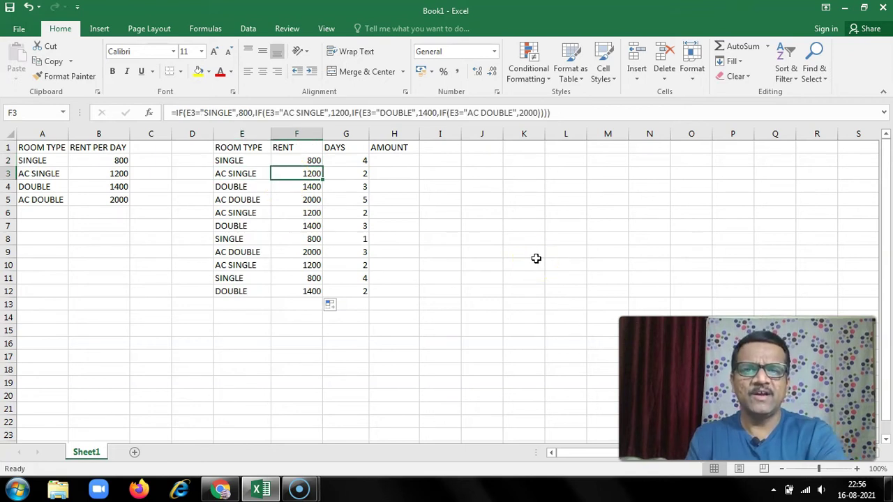
key("Down")
key("Left")
key("Right")
key("Down")
key("Left")
key("Right")
key("Down")
key("Left")
key("Right")
key("Down")
key("Down")
key("Down")
key("Down")
key("Down")
key("Down")
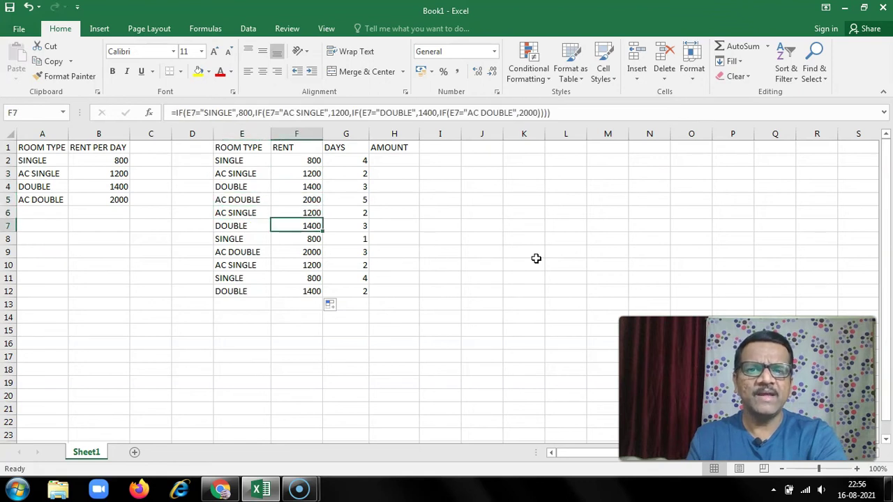
key("Down")
key("Up")
key("Up")
key("Up")
key("Up")
key("Up")
key("Up")
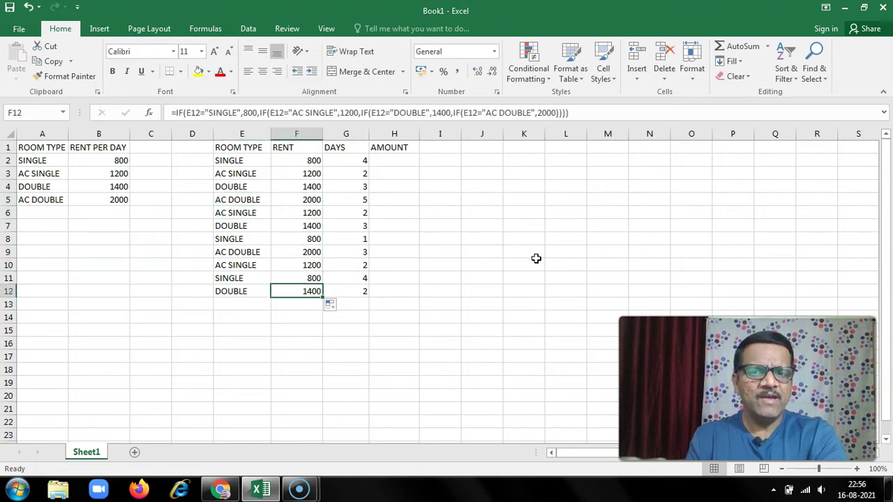
key("Up")
key("Up")
key("Up")
key("Up")
key("Up")
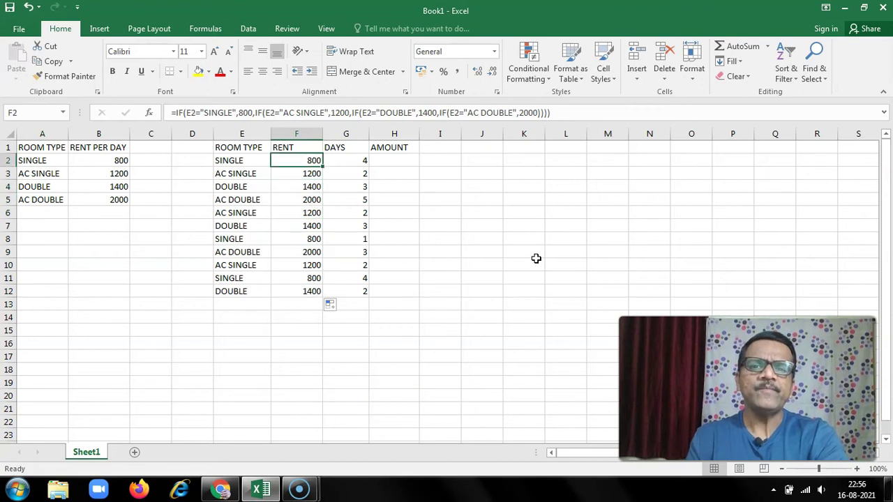
Calculate the first booking's amount in H2 as rent times days with the formula =F2*G2.
key("Right")
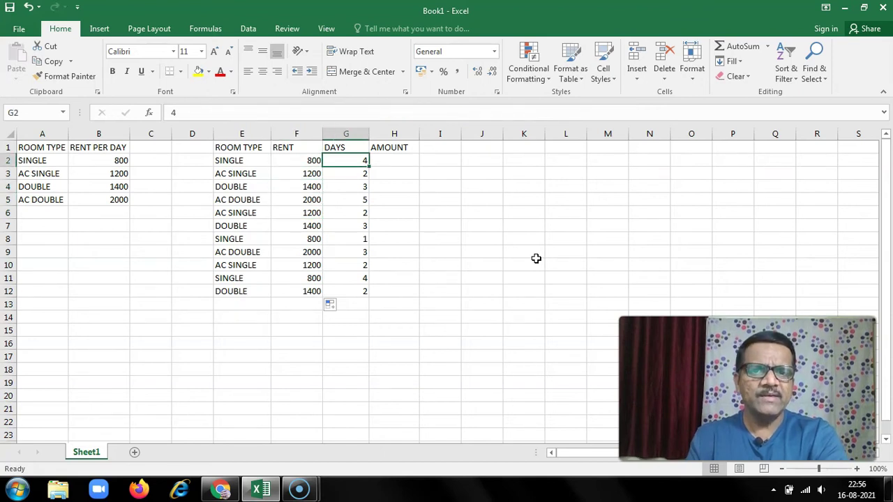
key("Right")
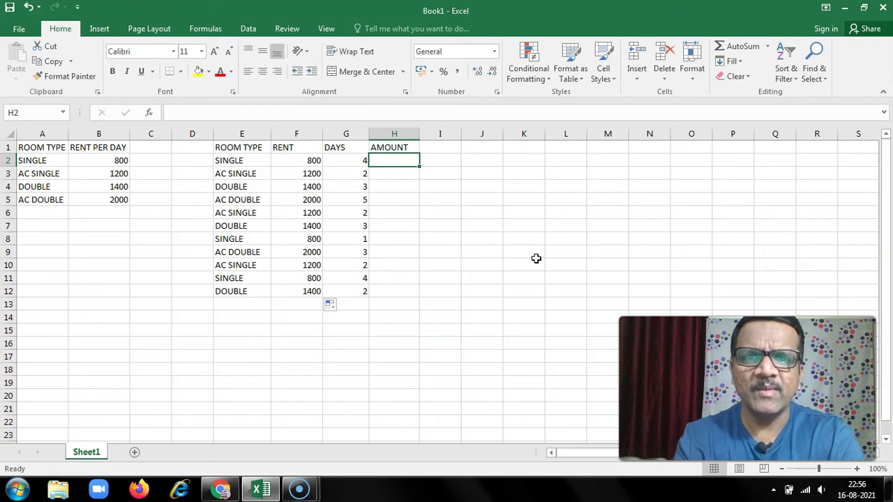
type("=")
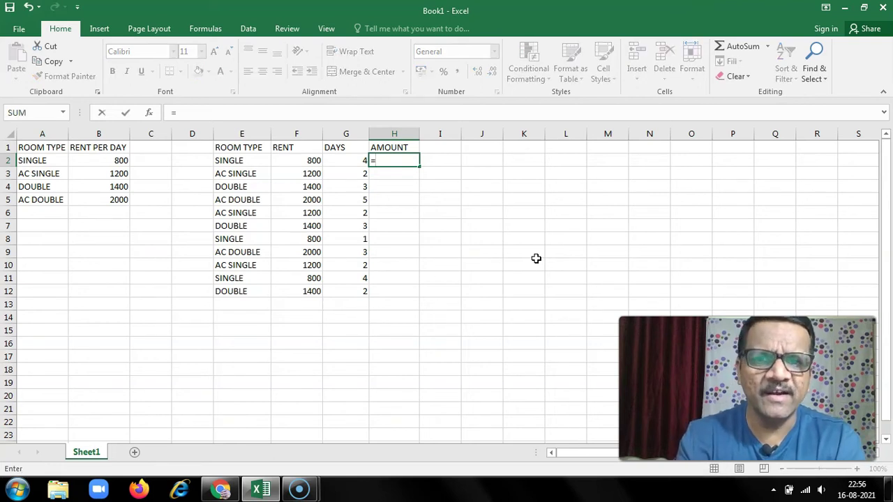
type("F")
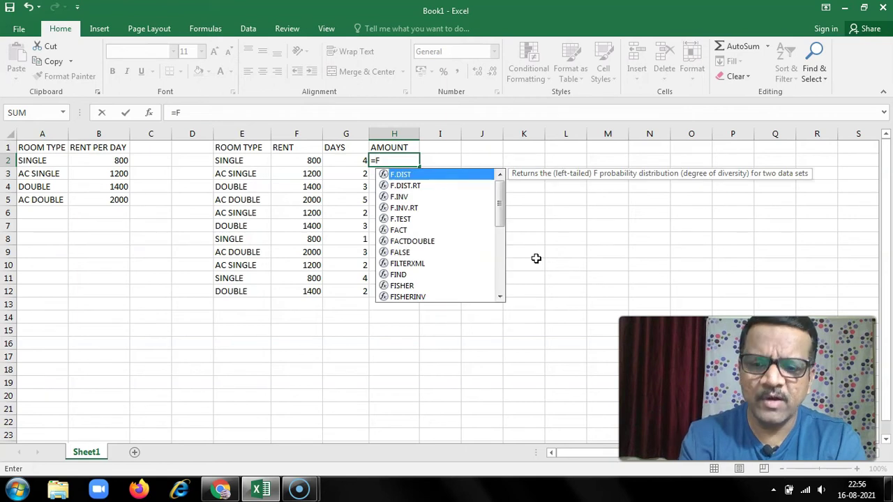
type("2")
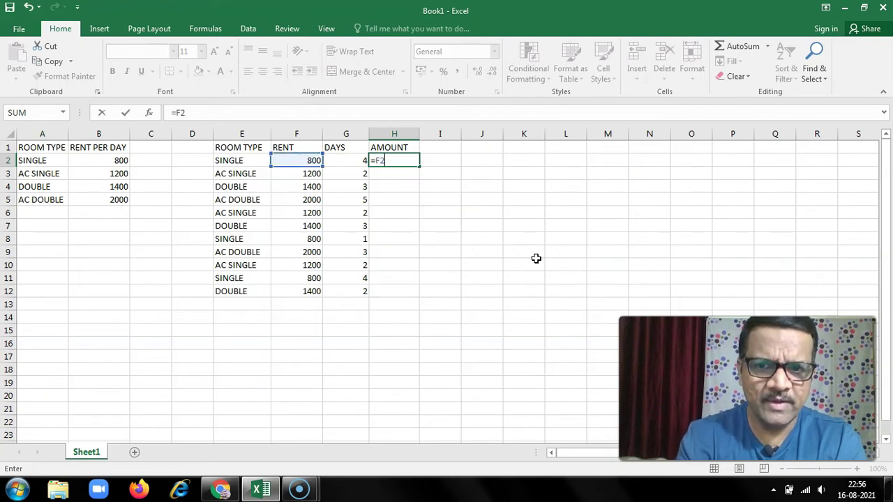
type("*")
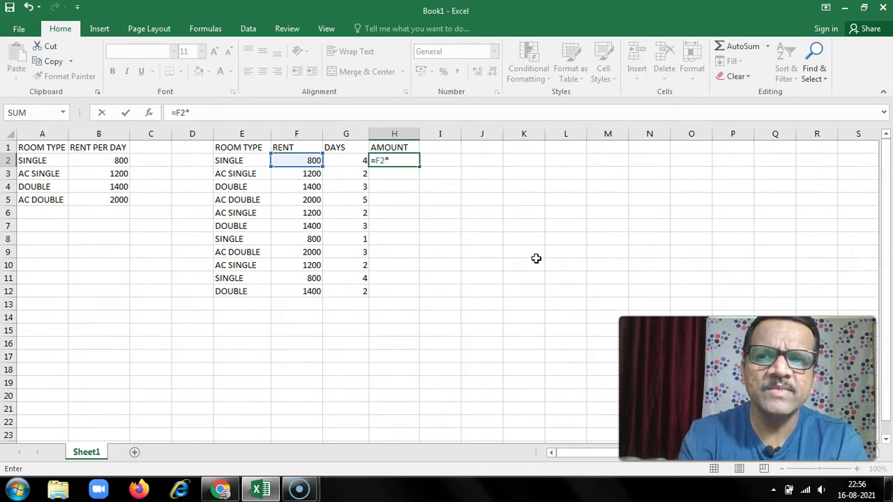
type("G2")
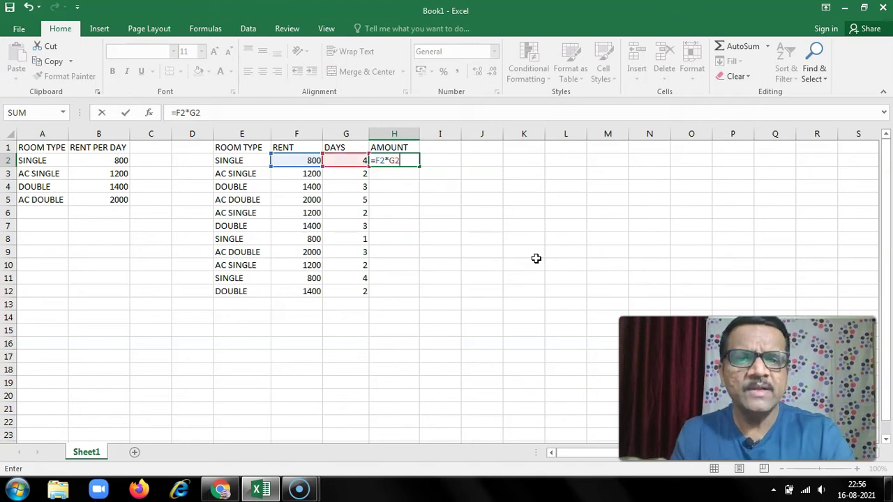
key("Return")
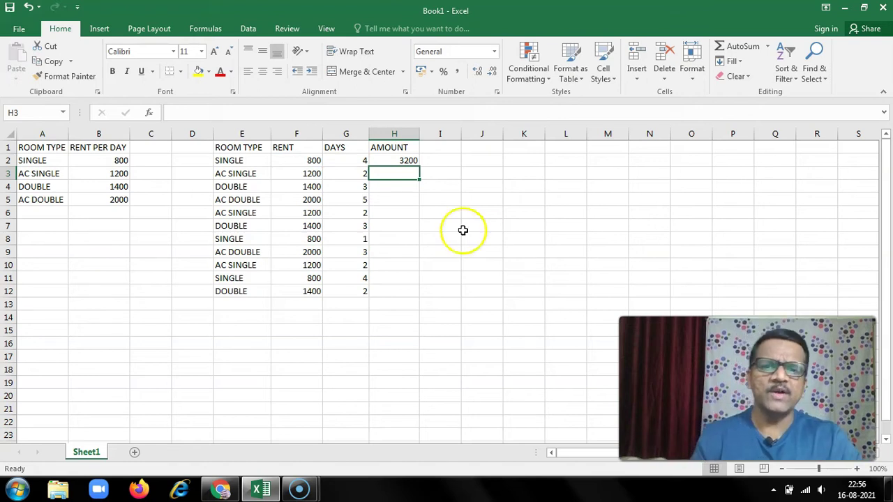
left_click(388, 161)
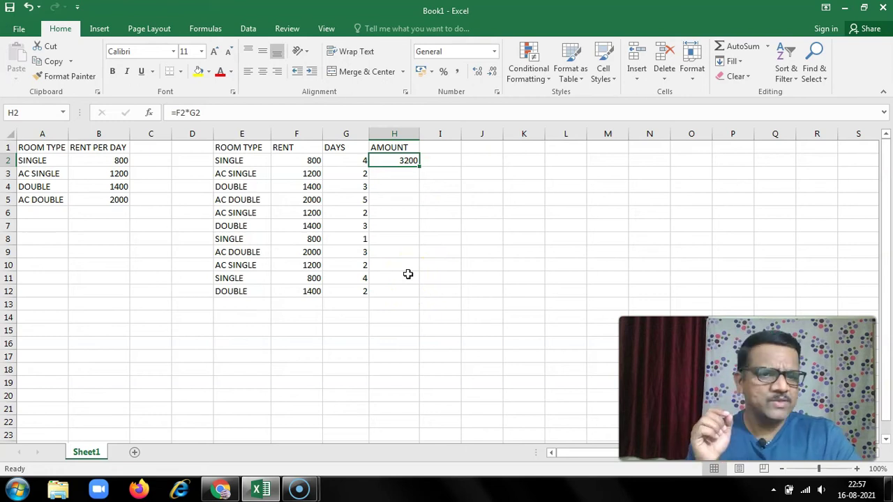
Fill the amount formula from H2 down through H13 and clear the extra formula in H13.
left_click(404, 171)
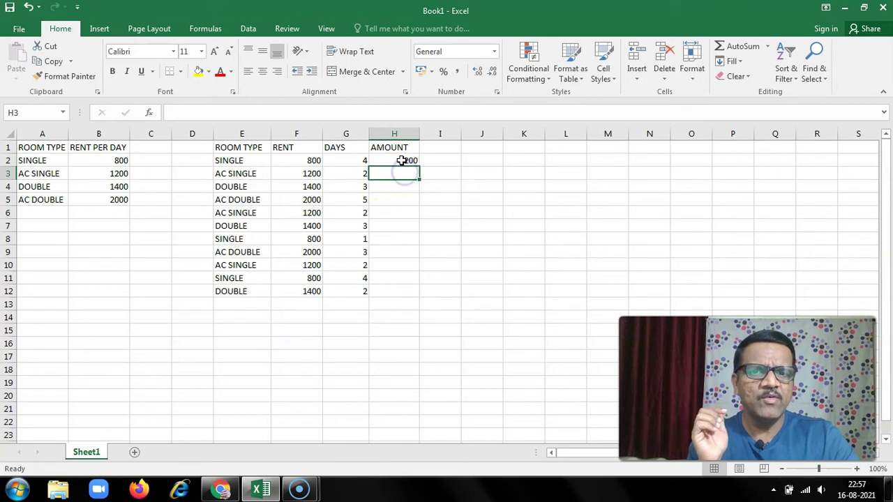
left_click(403, 161)
left_click_drag(418, 166, 411, 305)
left_click(411, 305)
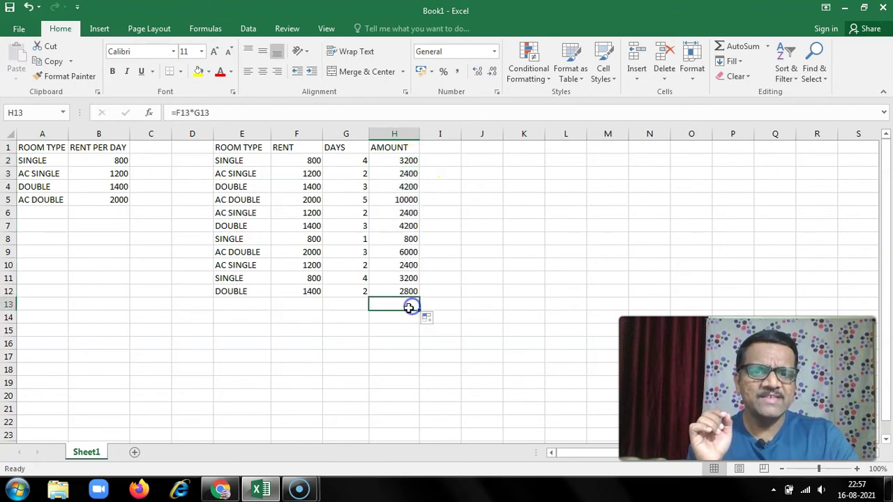
left_click(382, 268)
left_click(396, 304)
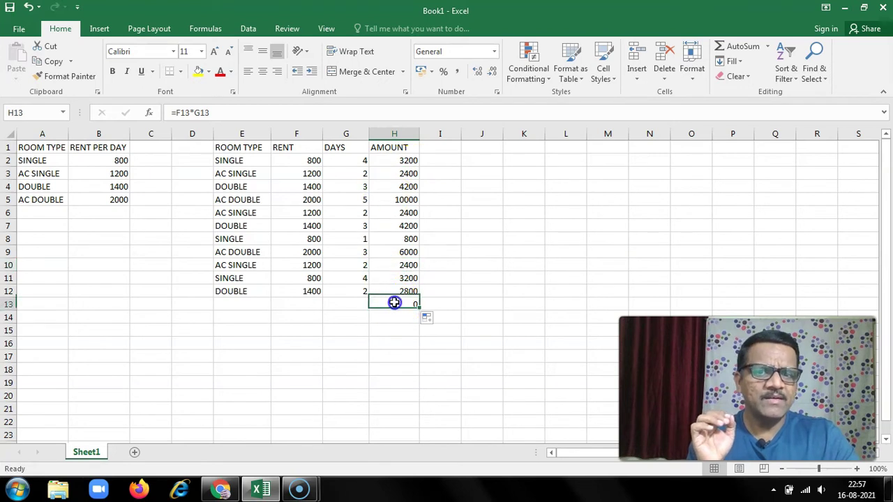
key("Delete")
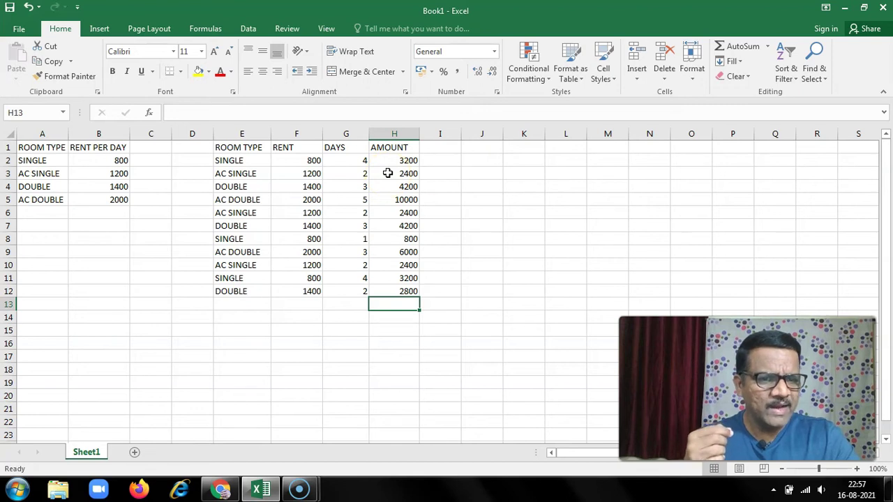
Clear the filled amount formulas from H3:H12, keeping only the first booking's formula.
left_click_drag(388, 173, 391, 295)
key("Delete")
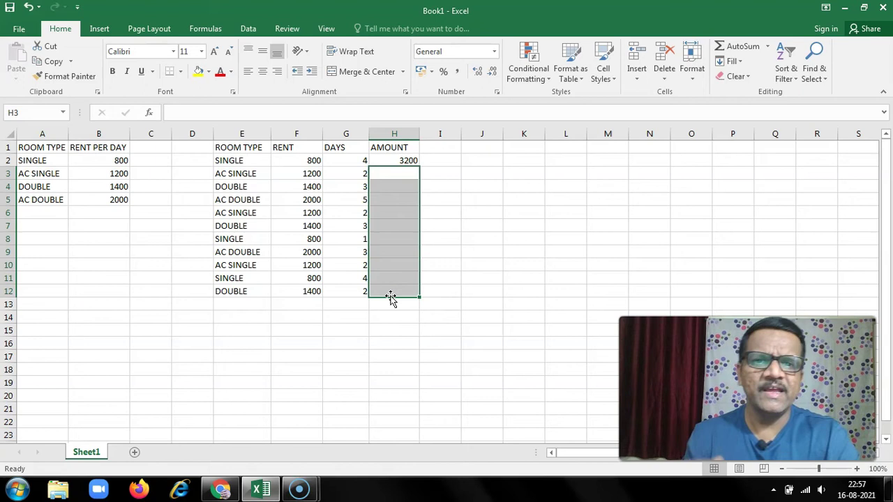
key("Up")
key("Up")
key("Down")
key("Down")
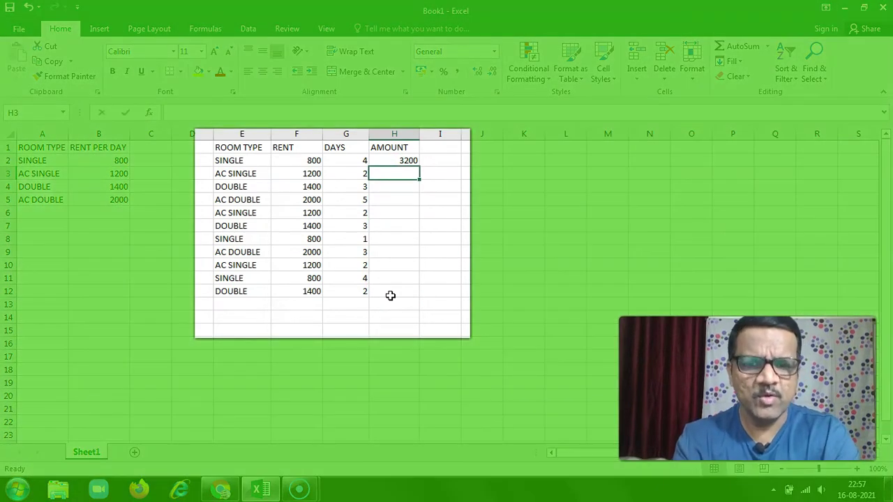
Calculate the amounts in H3, H4 and H5 with the formulas =F3*G3, =F4*G4 and =F5*G5.
type("=F3")
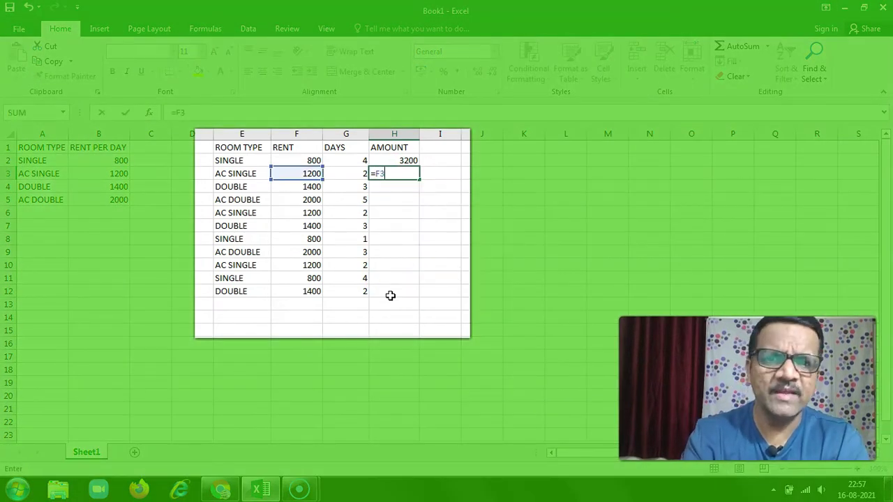
type("*G3")
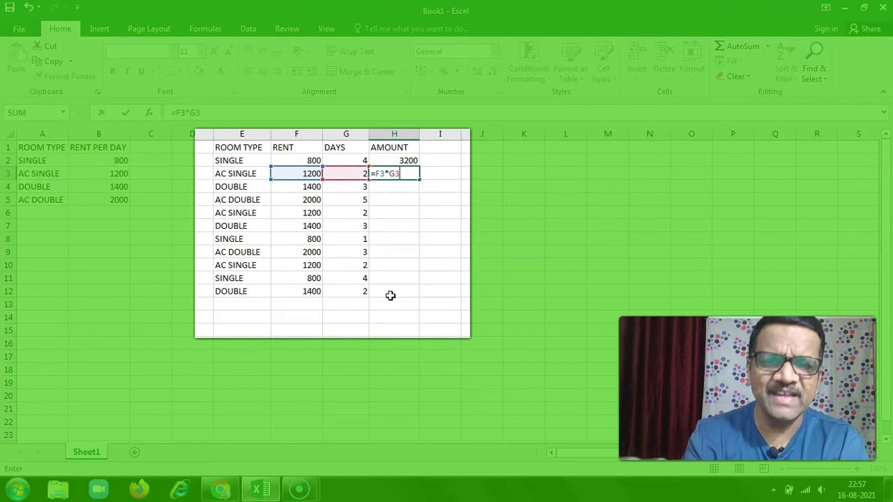
key("Return")
type("=F4*G4")
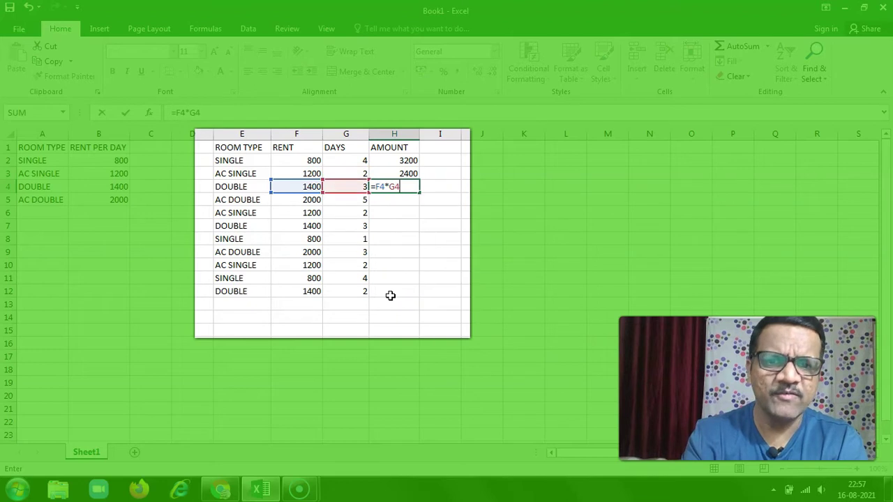
key("Return")
type("=")
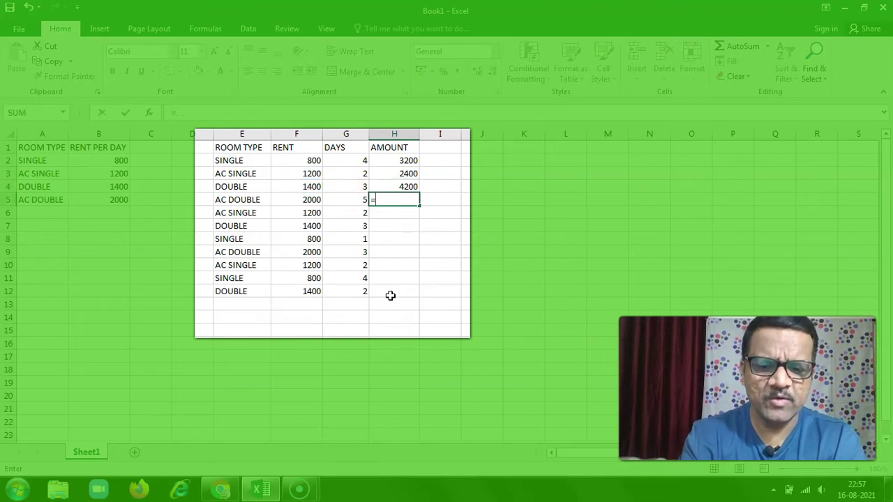
type("F5*G5")
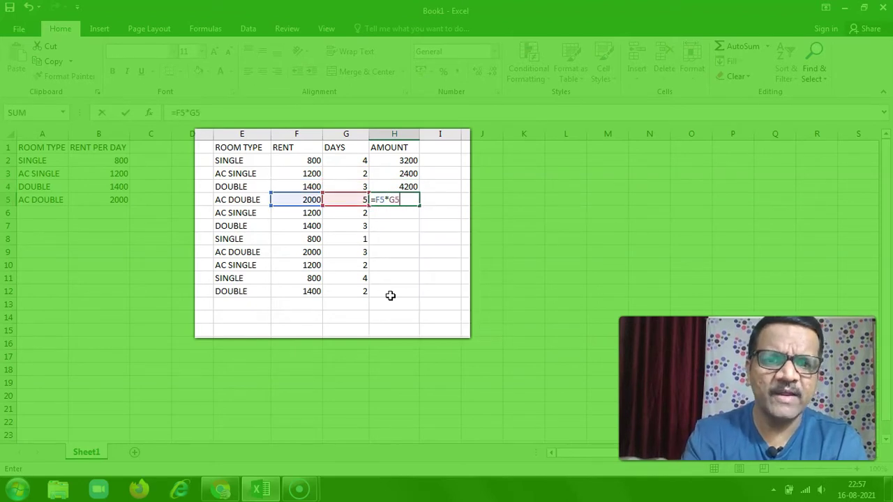
key("Return")
Calculate the amount in H6 with =F6*G6 and fill the formula down to H12.
type("=F")
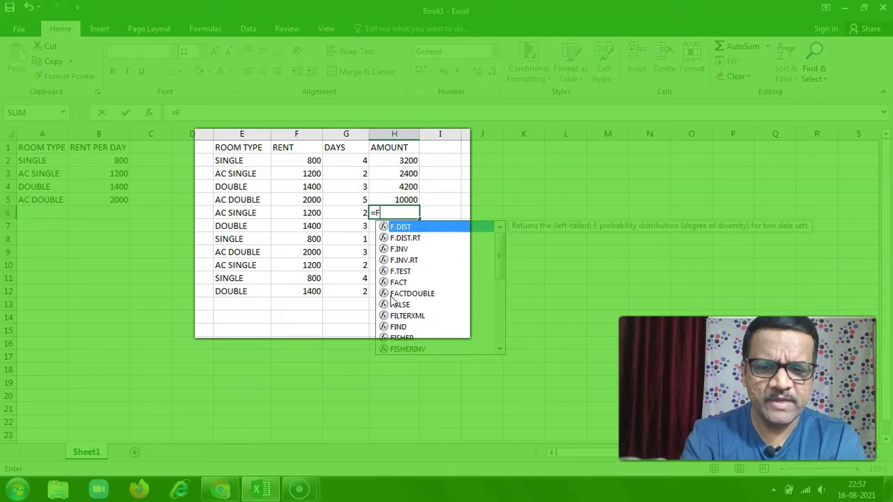
type("6*G6")
key("Return")
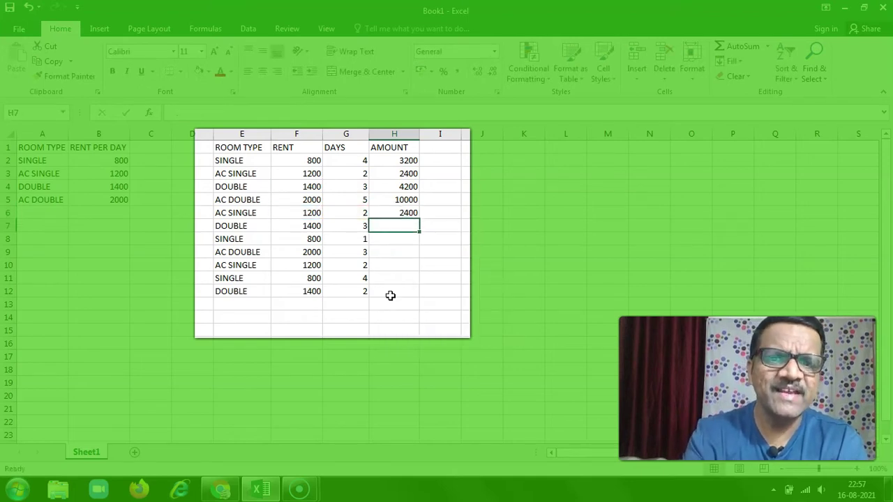
left_click(398, 214)
left_click_drag(420, 218, 411, 294)
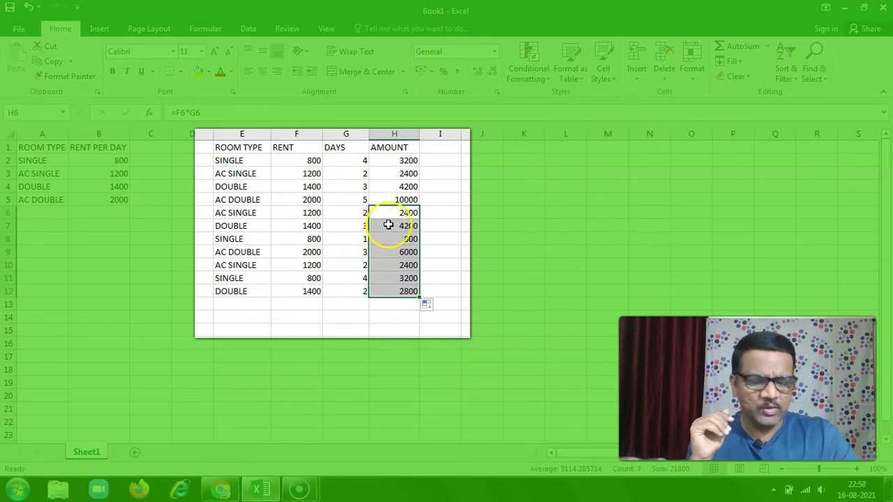
Examine the nested IF rent formulas in F2 and F9 and the first booking's room type, days and amount formula.
left_click(292, 159)
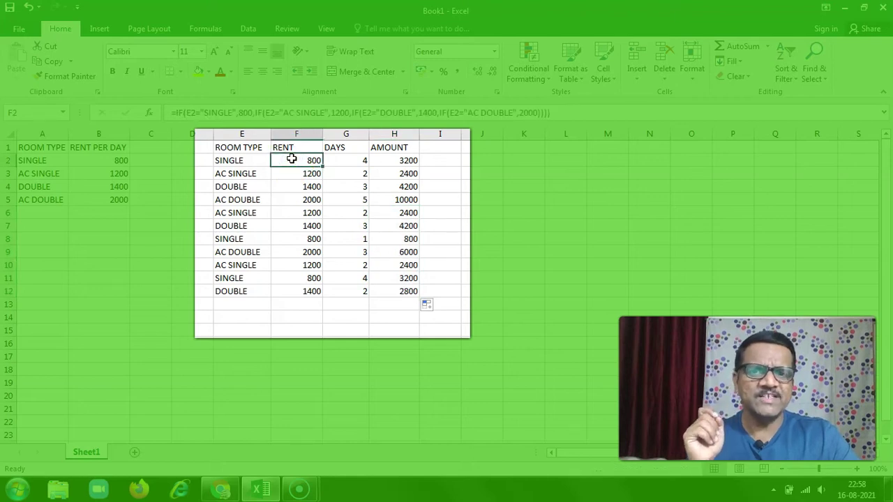
left_click(297, 252)
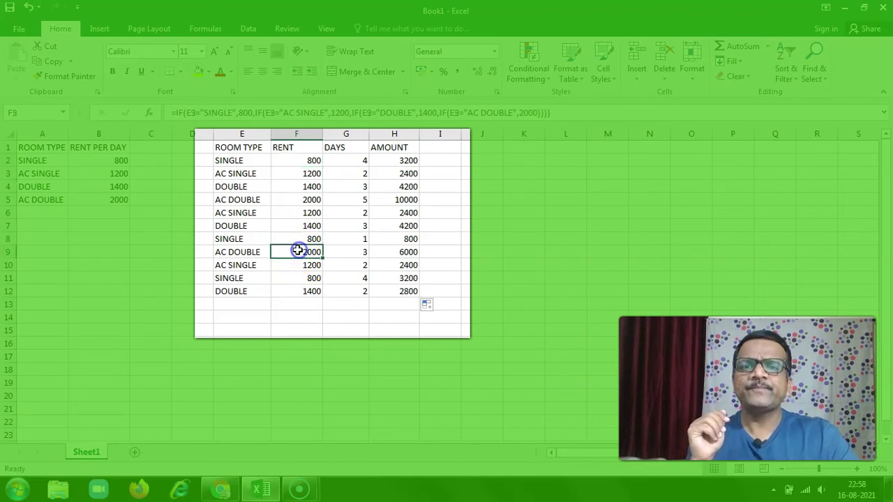
left_click(289, 161)
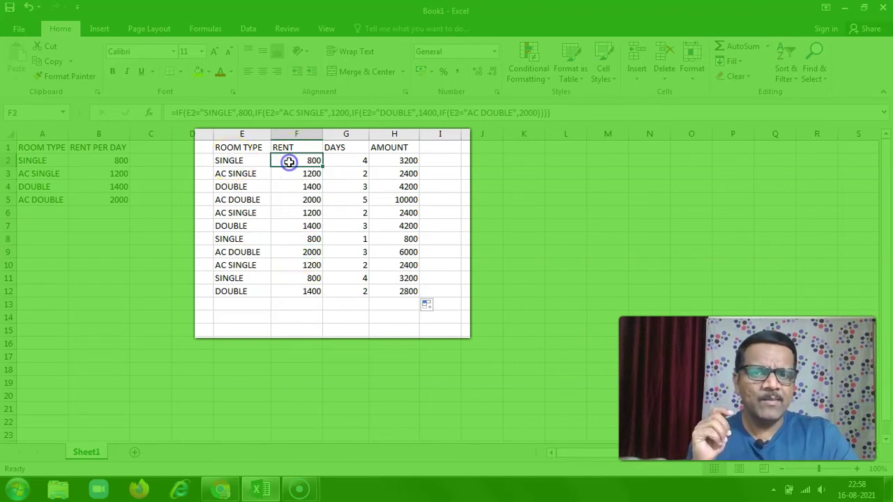
left_click(239, 159)
left_click(305, 161)
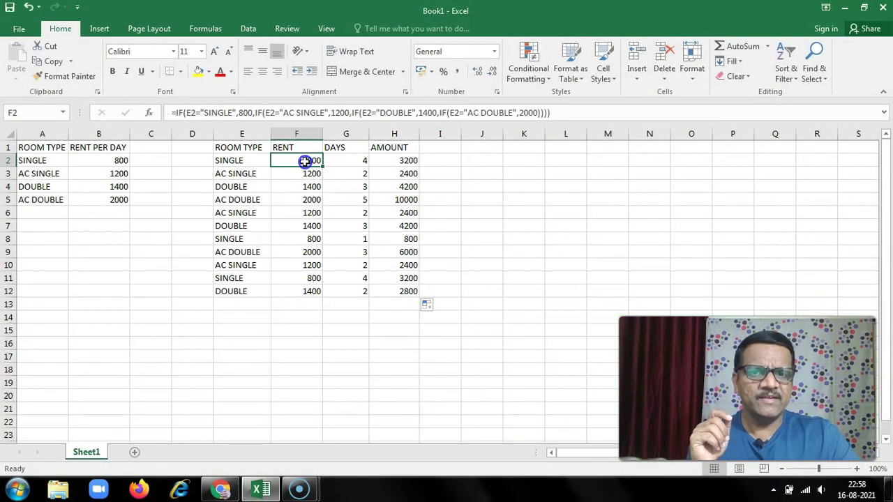
left_click(352, 164)
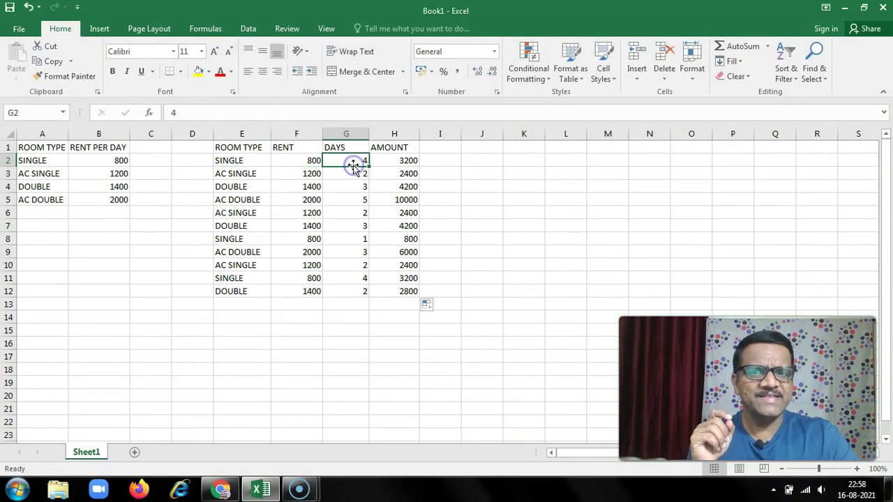
left_click(403, 162)
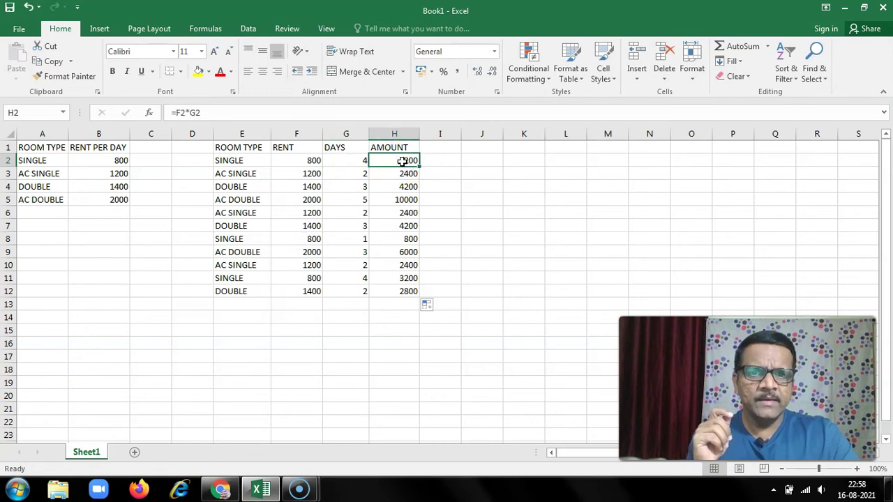
left_click(293, 305)
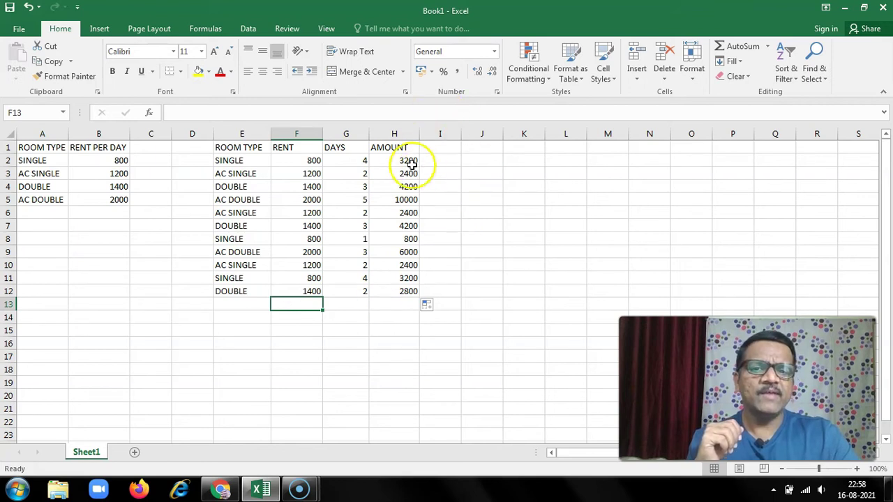
Total the amounts of all the bookings in H13 with the formula =SUM(H2..H12).
left_click_drag(401, 161, 383, 293)
left_click(382, 300)
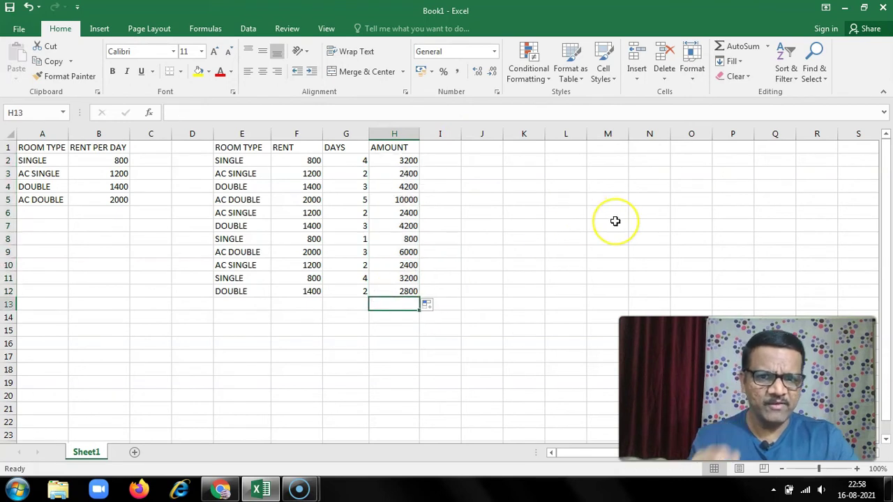
type("=")
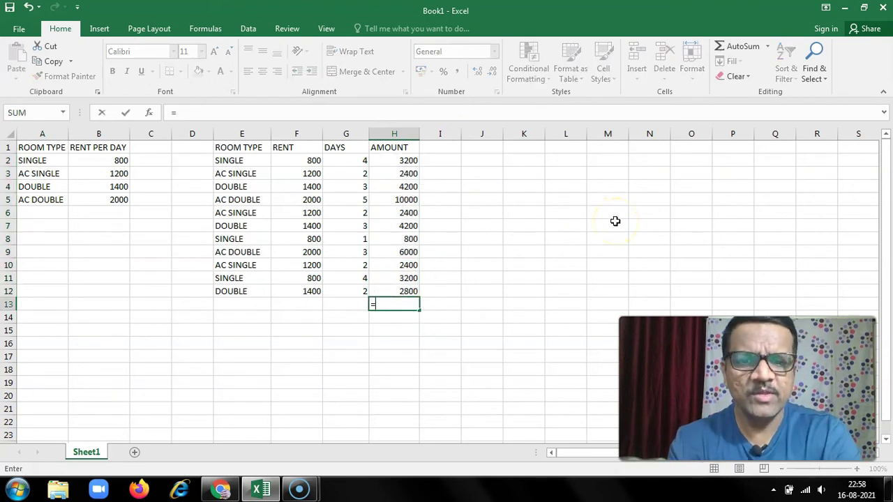
type("SUM")
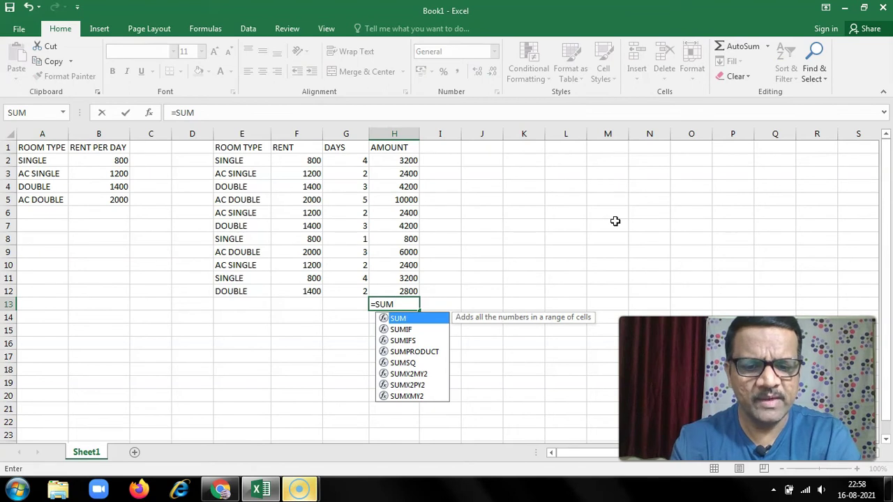
type("(")
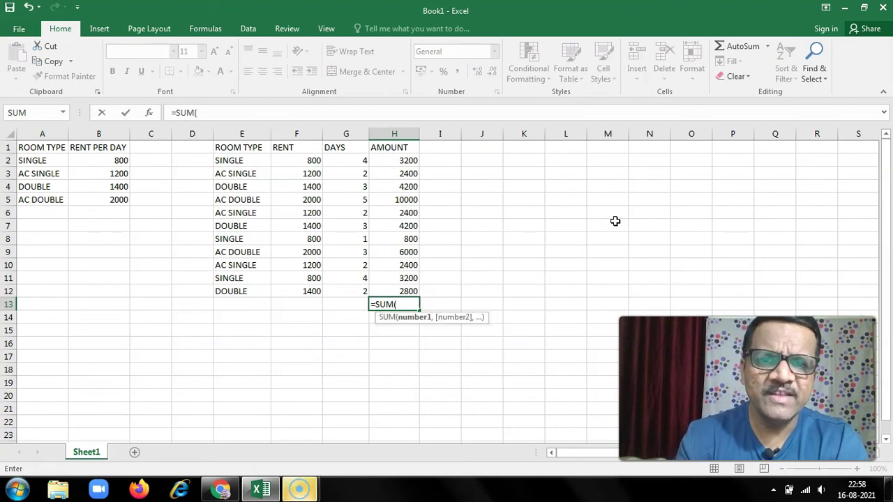
type("H")
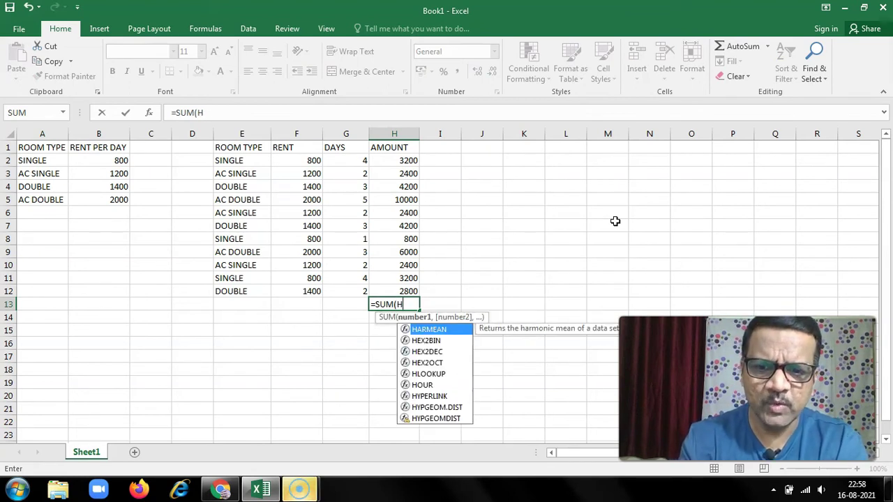
type("2")
type(".")
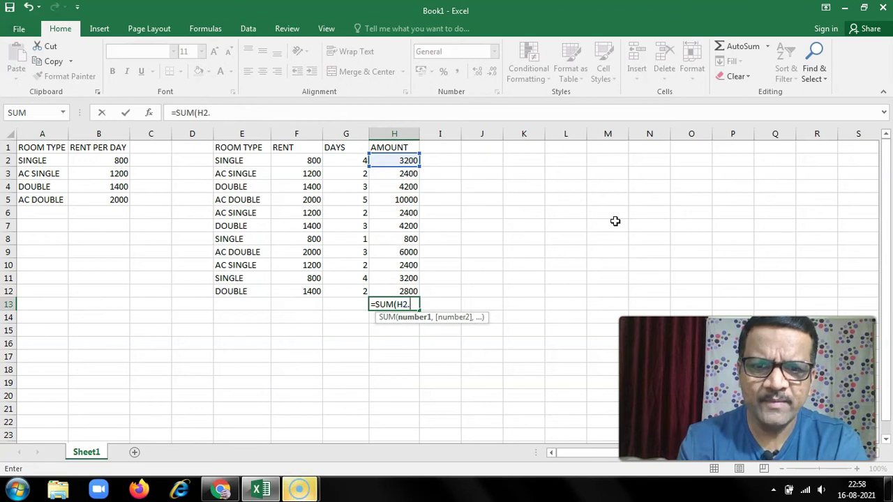
type(".H12")
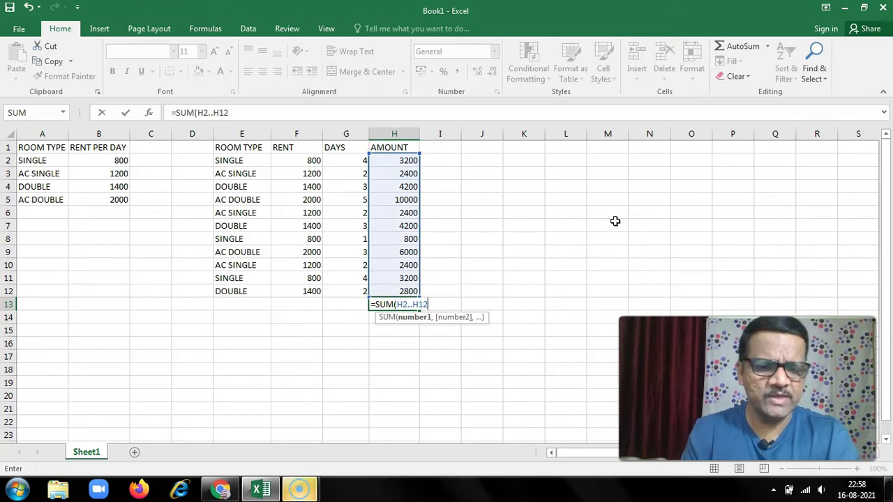
type(")")
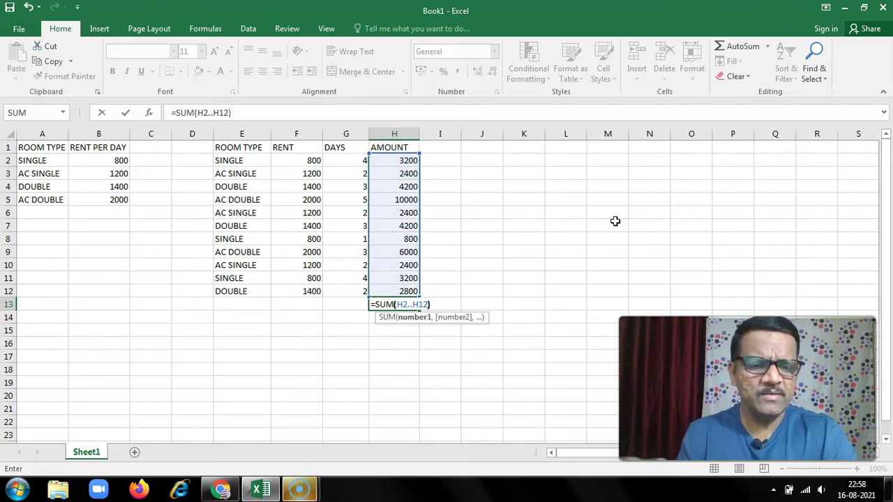
key("Return")
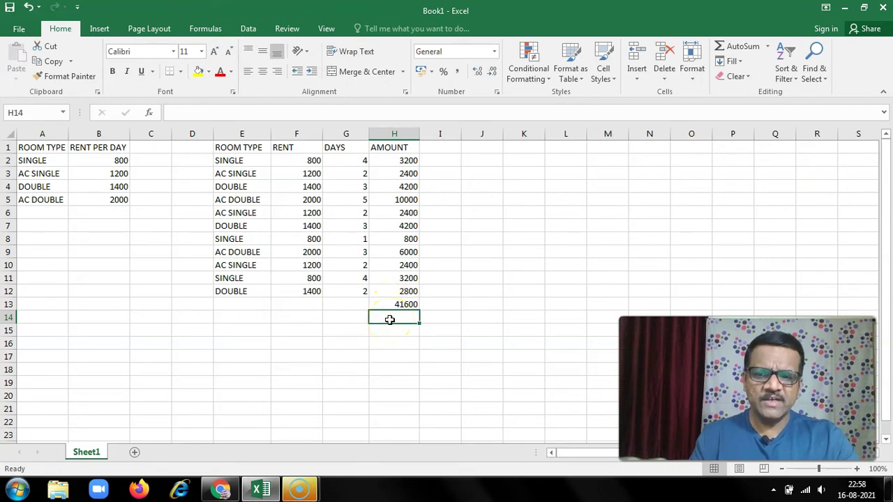
Try to total the amount column in H14 with AutoSum and an adjusted range, and clear the result from H14.
left_click(724, 50)
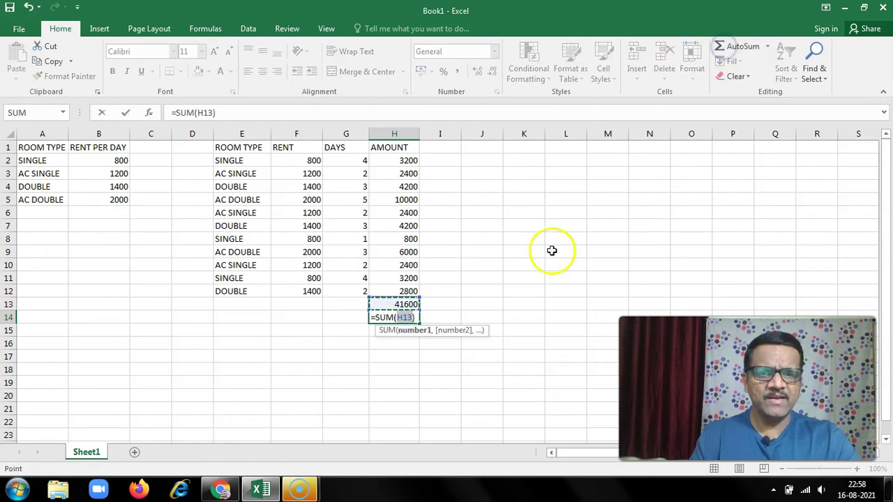
left_click_drag(423, 300, 412, 157)
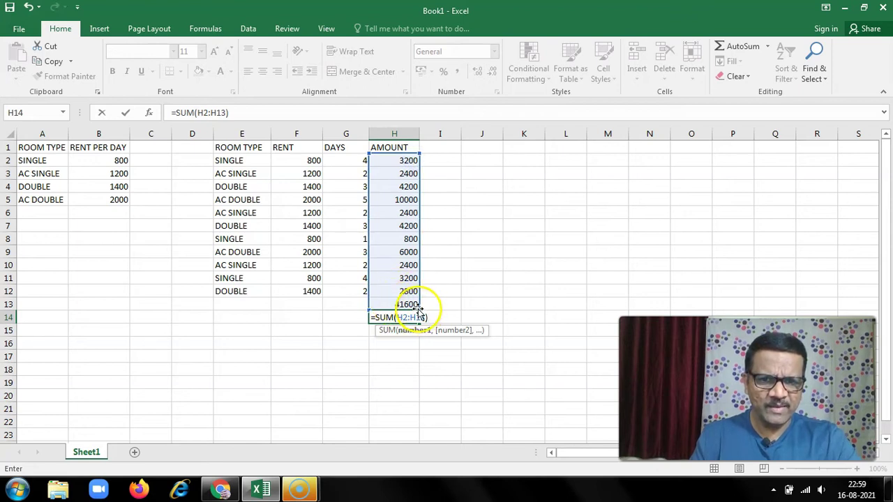
left_click_drag(418, 153, 406, 293)
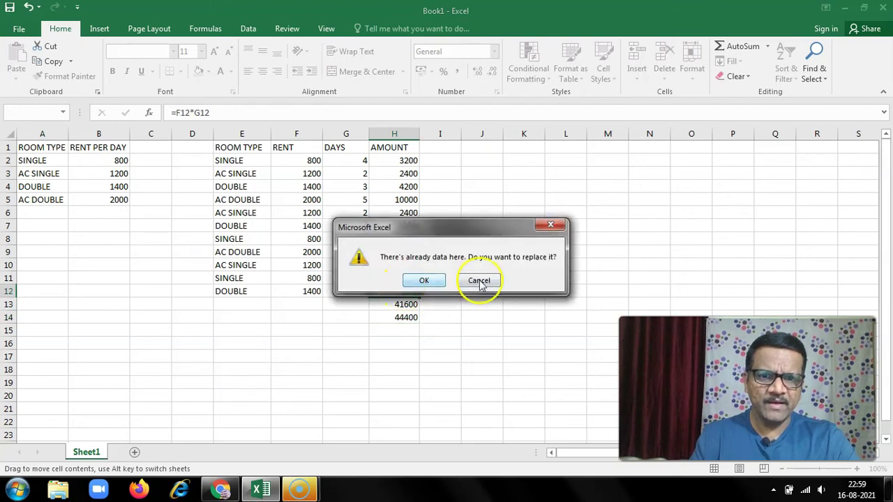
left_click(478, 280)
key("Delete")
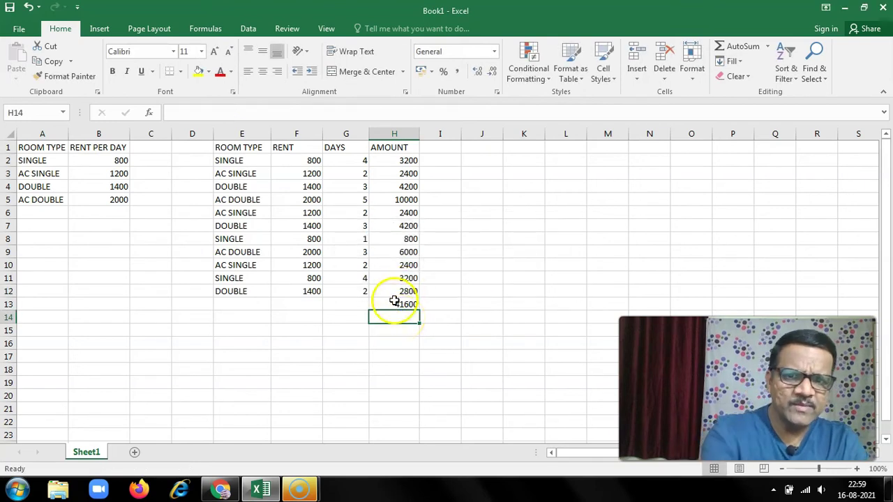
left_click(395, 292)
left_click(394, 318)
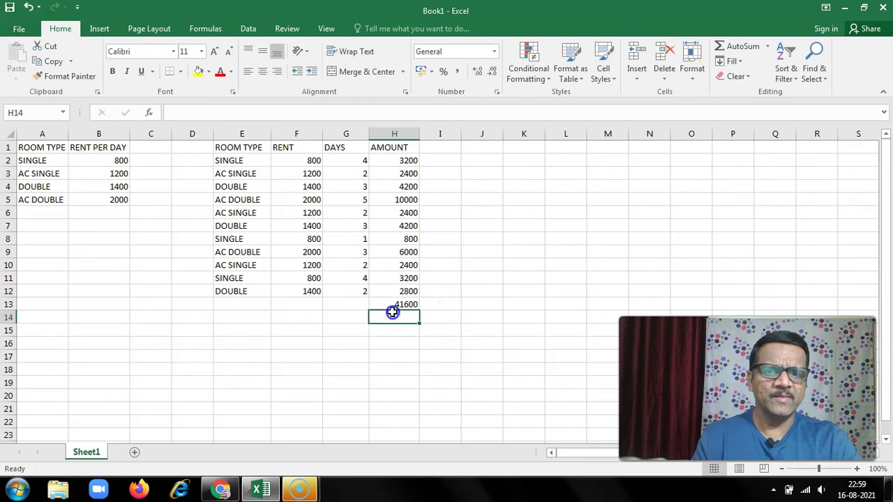
Sum the amounts H2:H12 in H14 with AutoSum, and delete that duplicate total from H14.
left_click(747, 46)
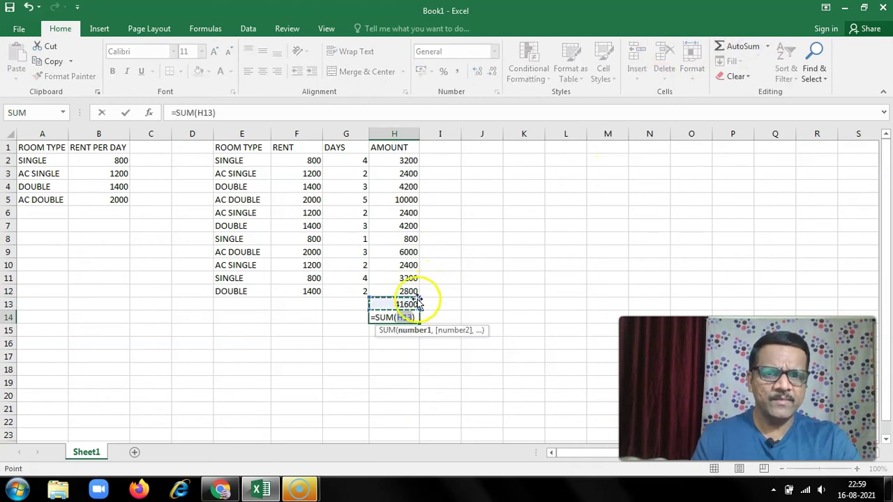
left_click_drag(401, 291, 418, 157)
key("Return")
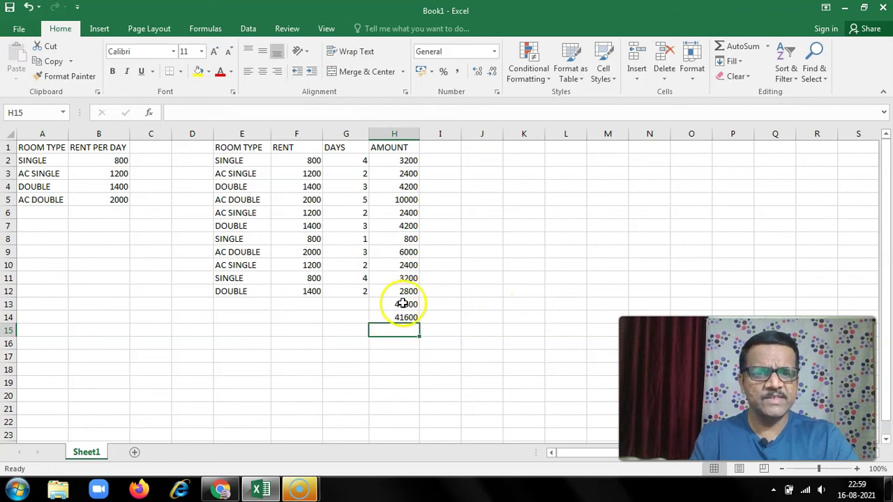
left_click(394, 317)
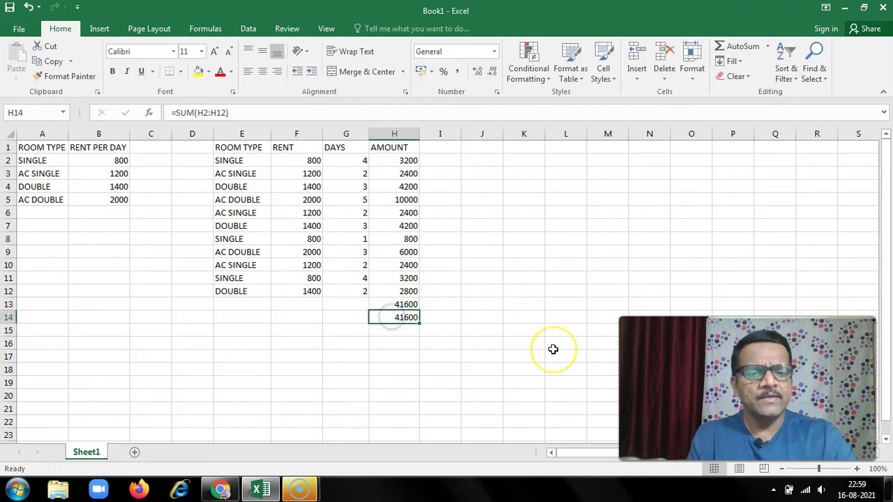
key("Delete")
left_click(394, 332)
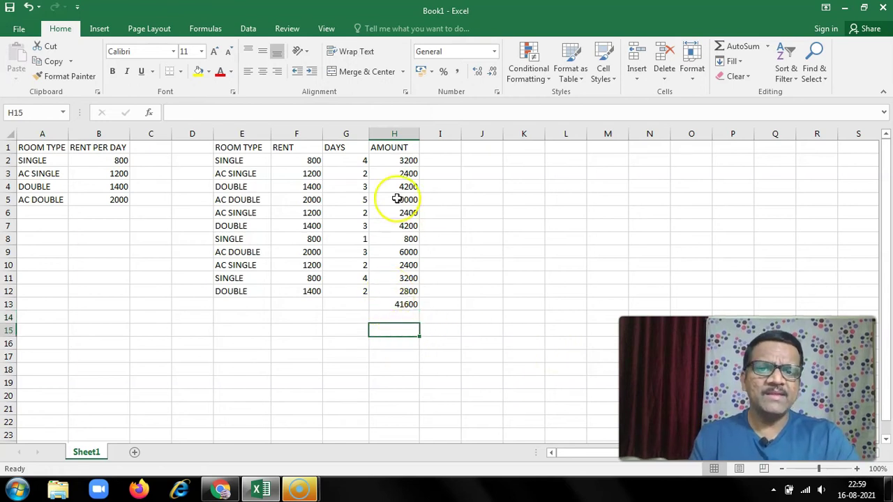
left_click(392, 303)
left_click(380, 320)
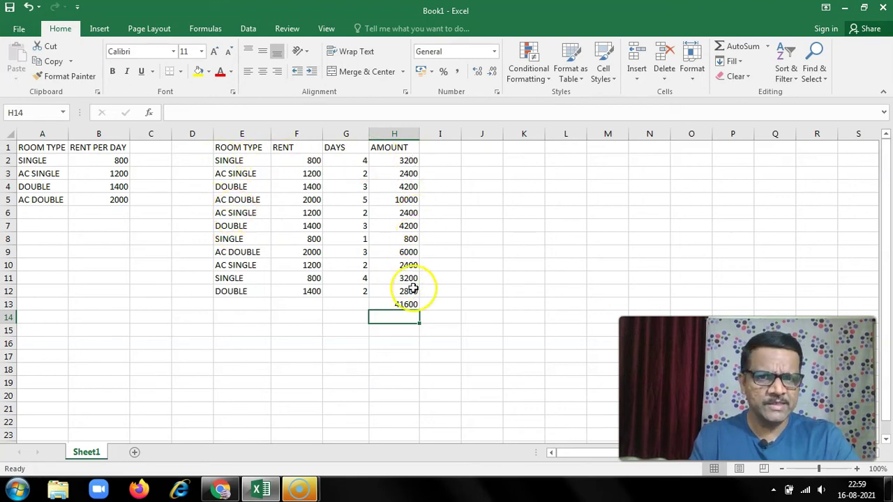
Enter the room type labels SINGLE, AC SINGLE, DOUBLE and AC DOUBLE in cells G15 to G18.
left_click(347, 325)
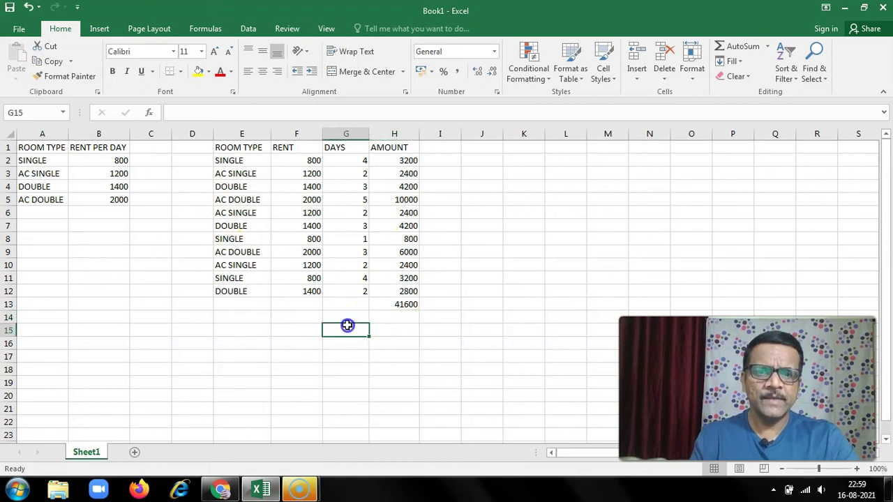
type("SI")
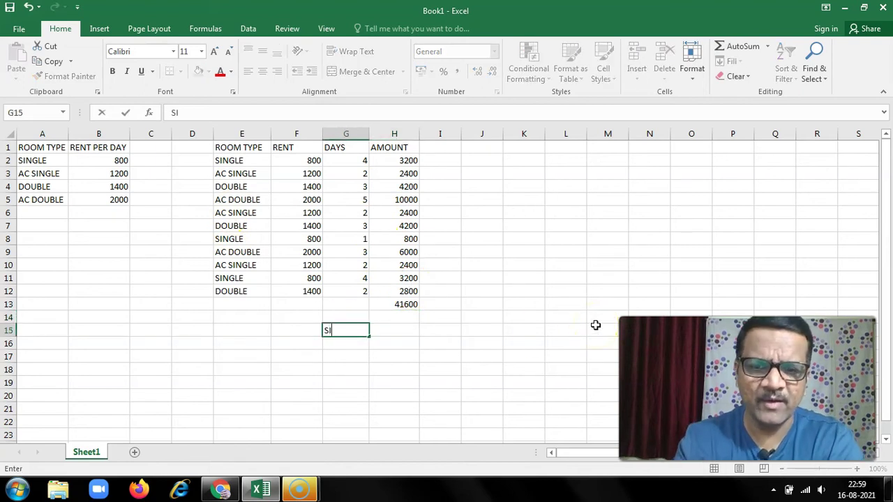
type("NGLE")
key("Return")
type("AC")
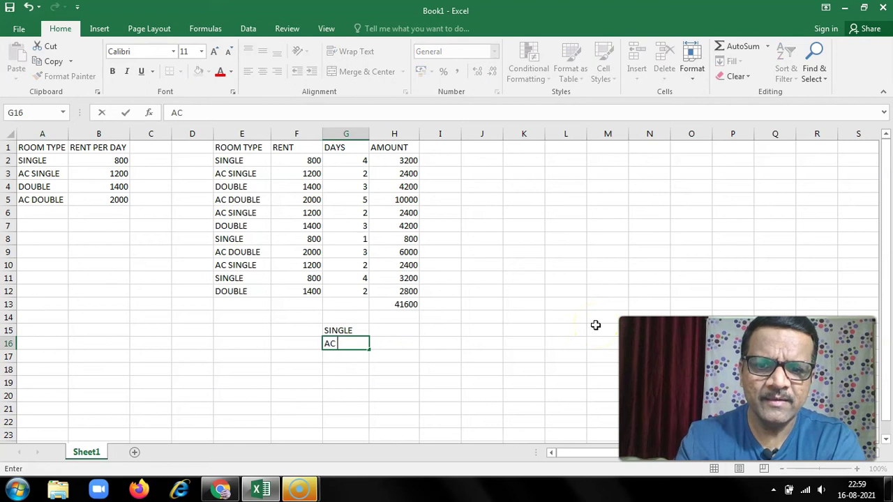
type(" SINGLE")
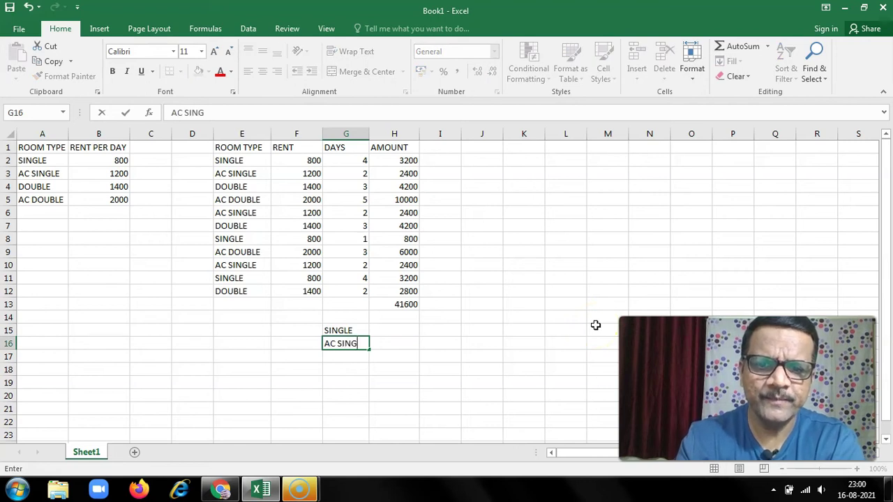
key("Return")
type("DOUBLE")
key("Return")
type("AC DOUB")
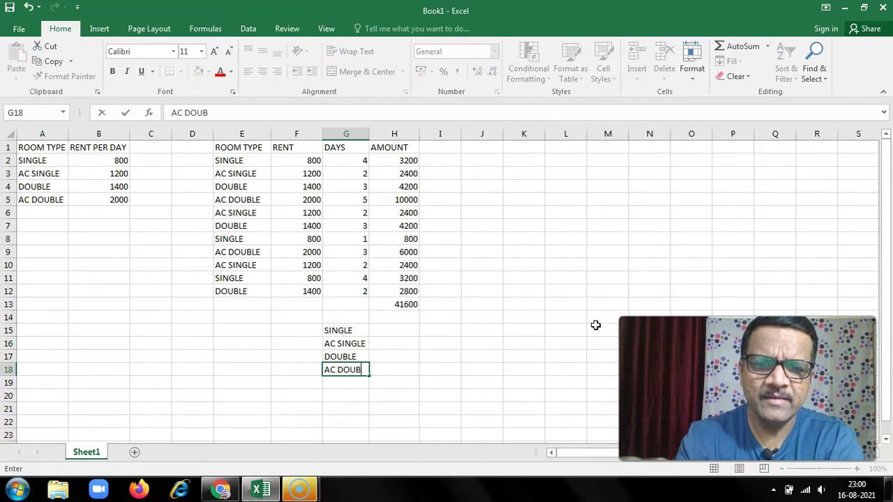
type("LE")
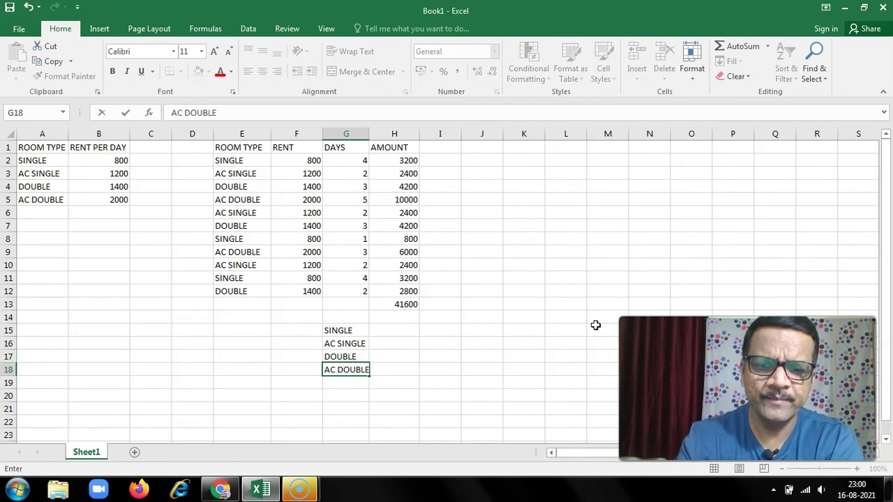
key("Return")
Total the amounts of the SINGLE bookings in H15 with the formula =SUMIF(E2..E12,"SINGLE",H2..H12).
key("Up")
key("Up")
key("Up")
key("Up")
key("Right")
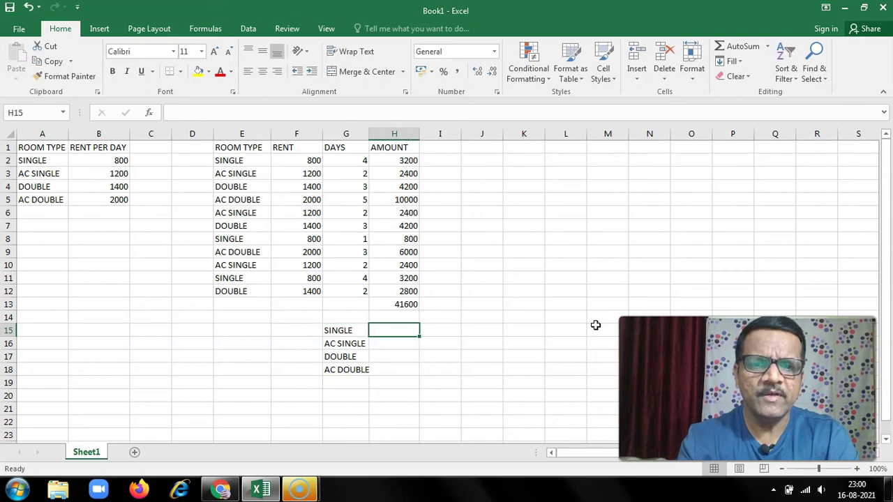
type("=SUMIF")
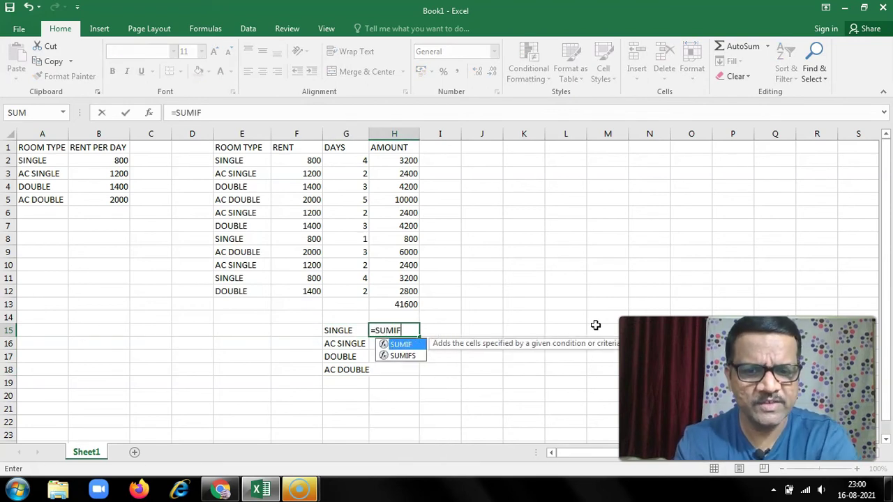
type("(")
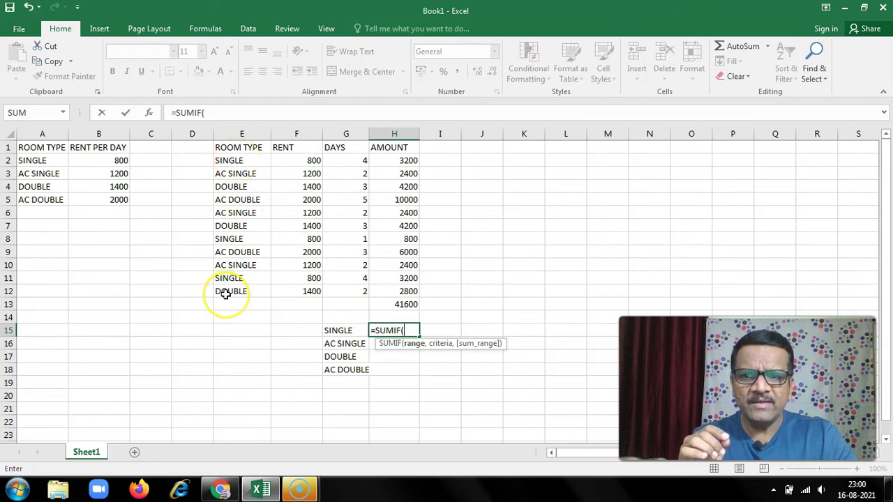
type("E2..E13")
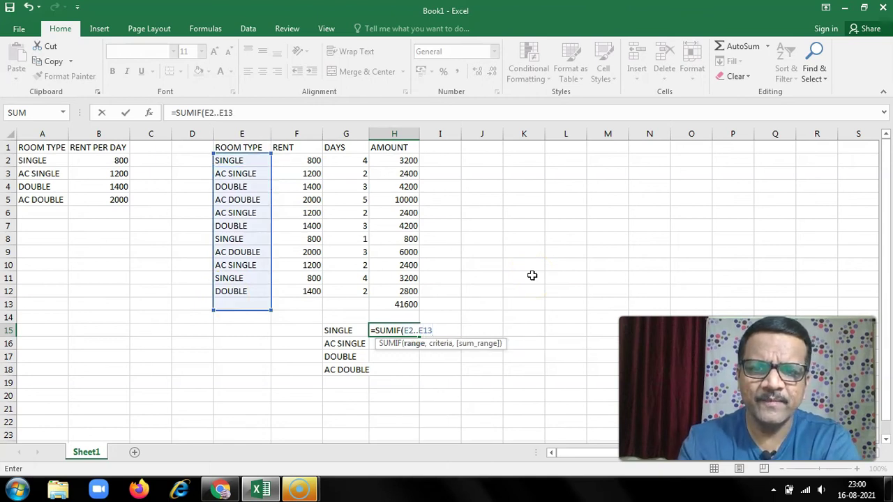
key("BackSpace")
type("2,")
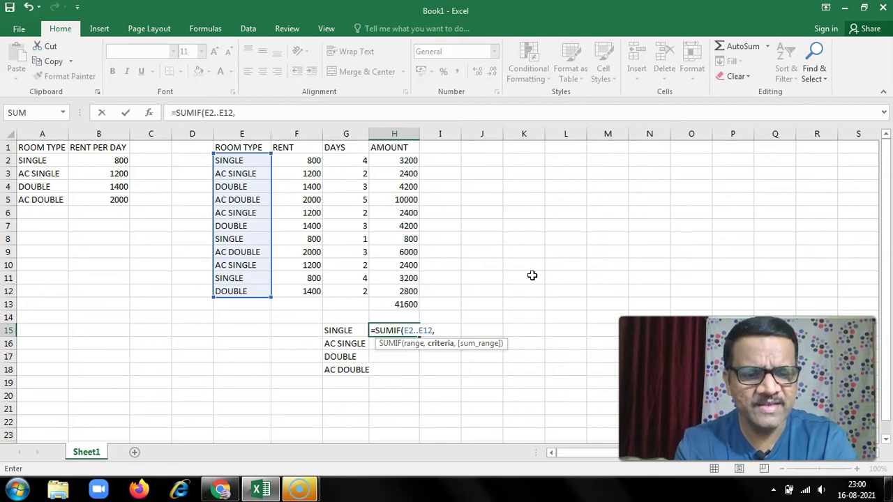
type("\"S")
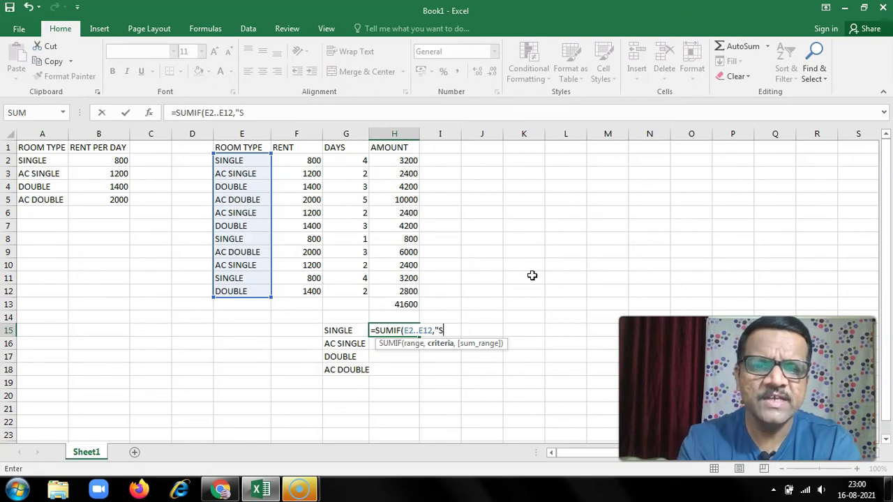
type("INGLE")
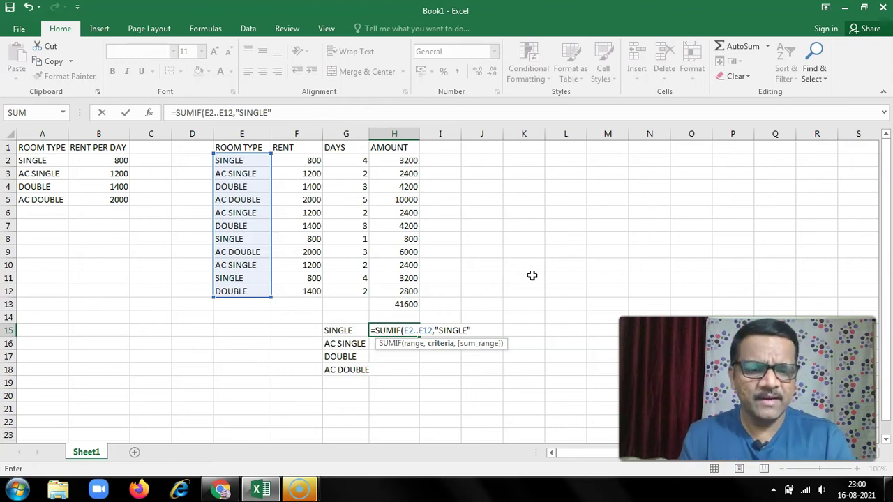
type(",")
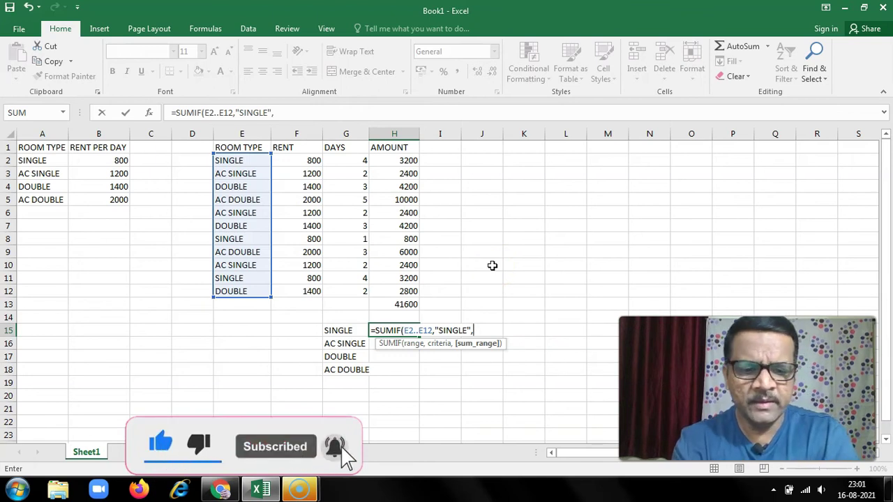
type("H")
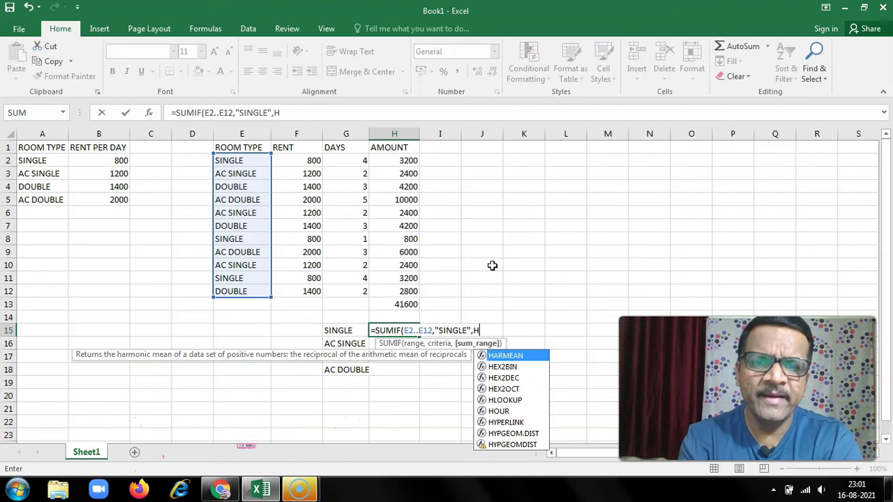
type("2..H")
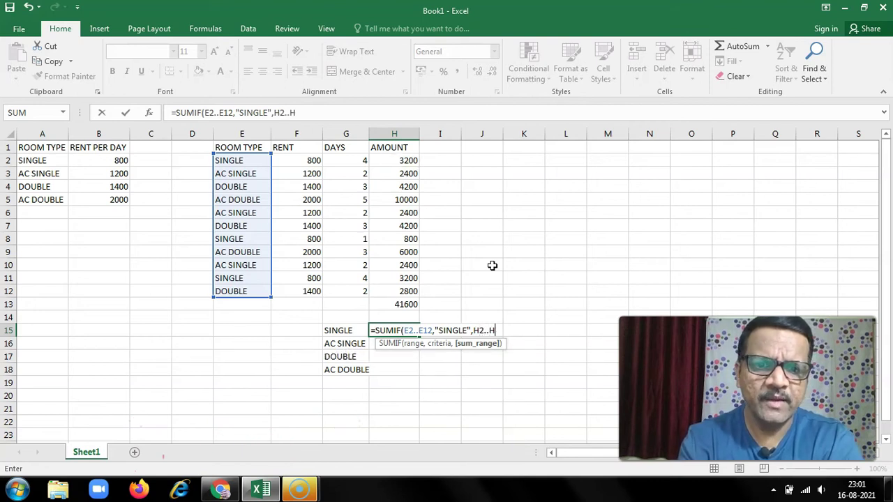
type("12")
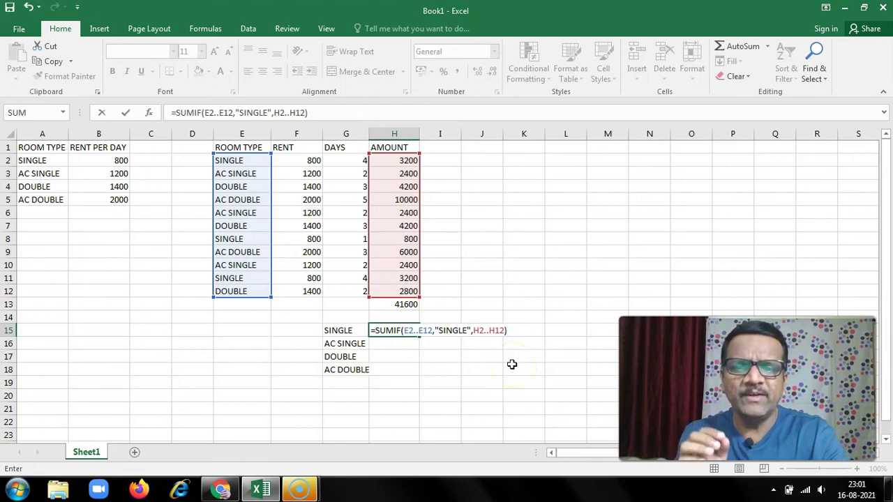
key("Return")
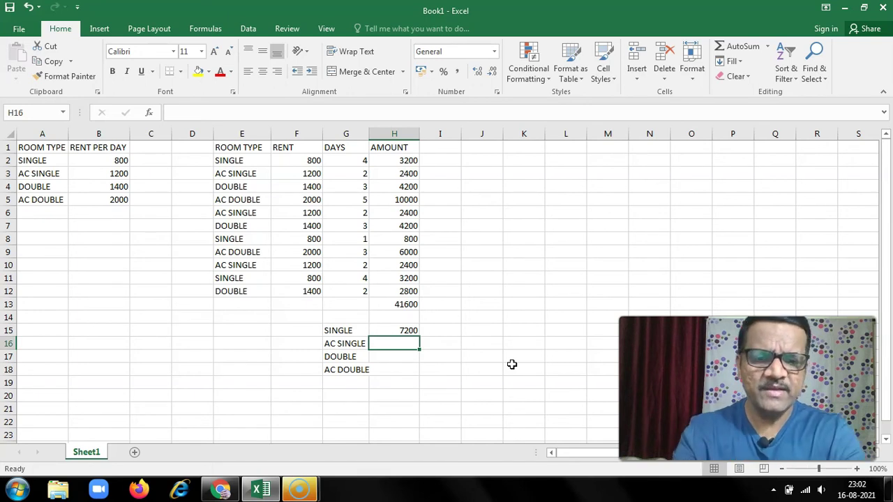
Total the amounts of the AC SINGLE bookings in H16 with the formula =SUMIF(E2..E12,"AC SINGLE",H2..H12).
type("=SUMIF")
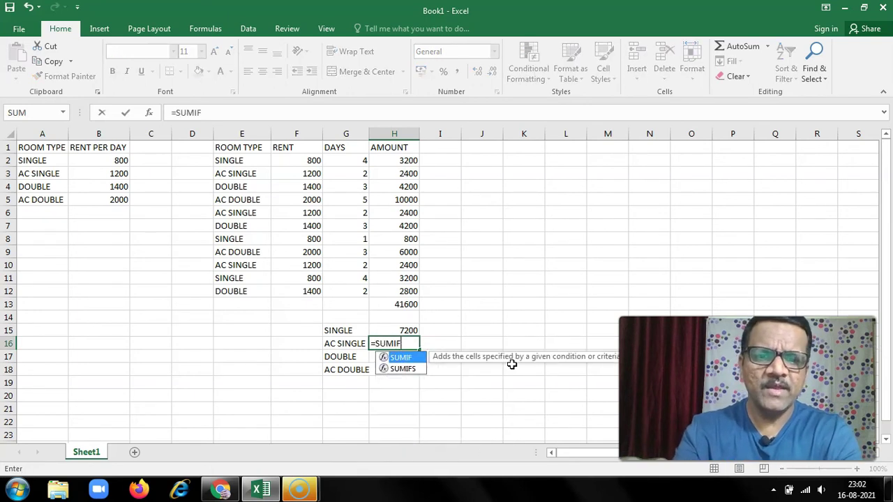
type("(E2.")
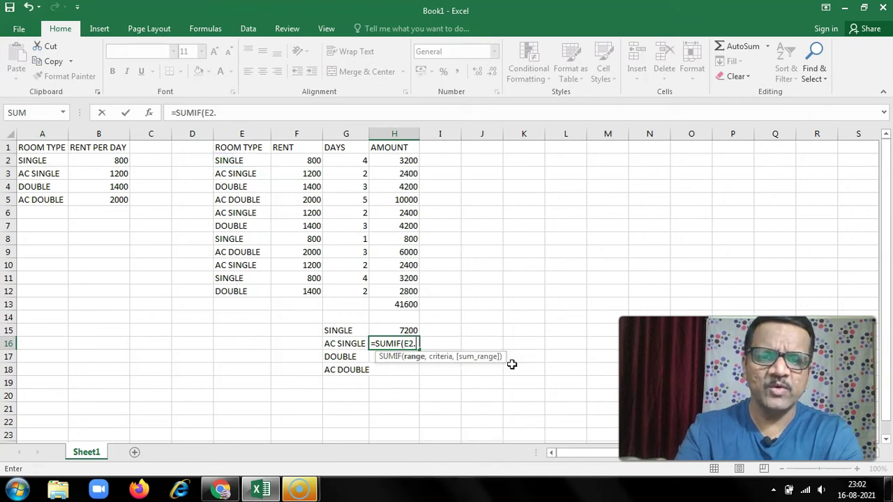
type(".E12")
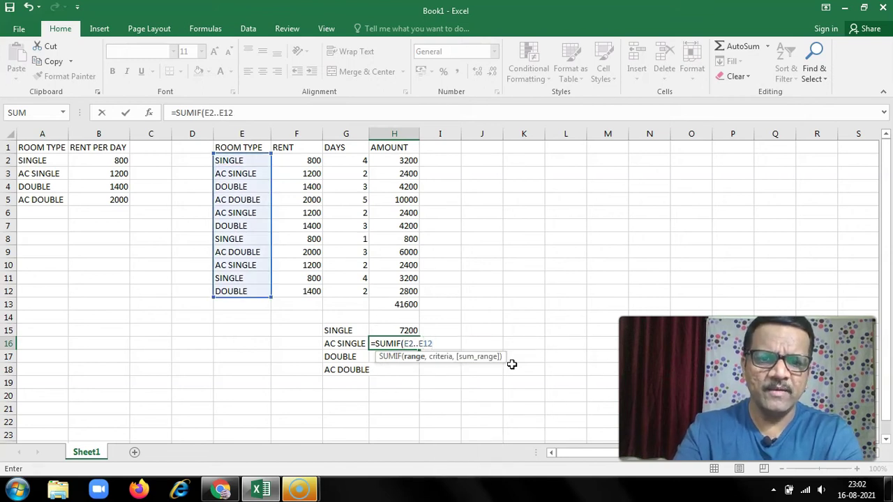
type(",")
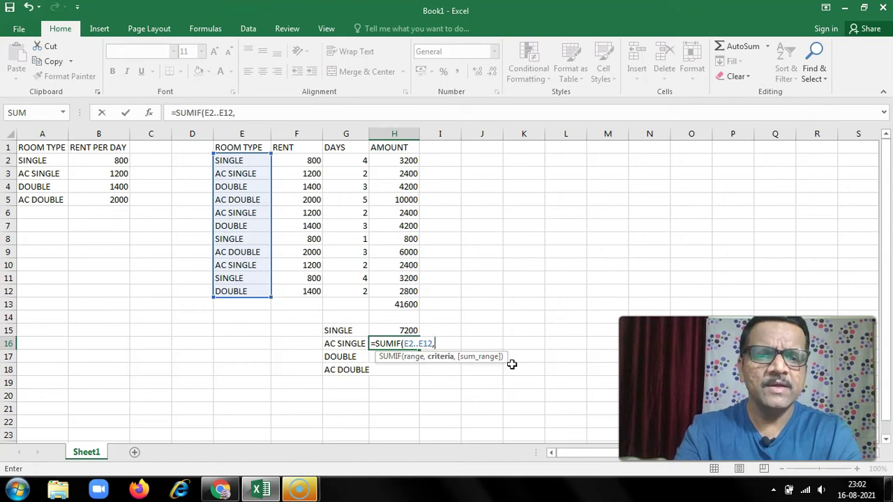
type("\"AC S")
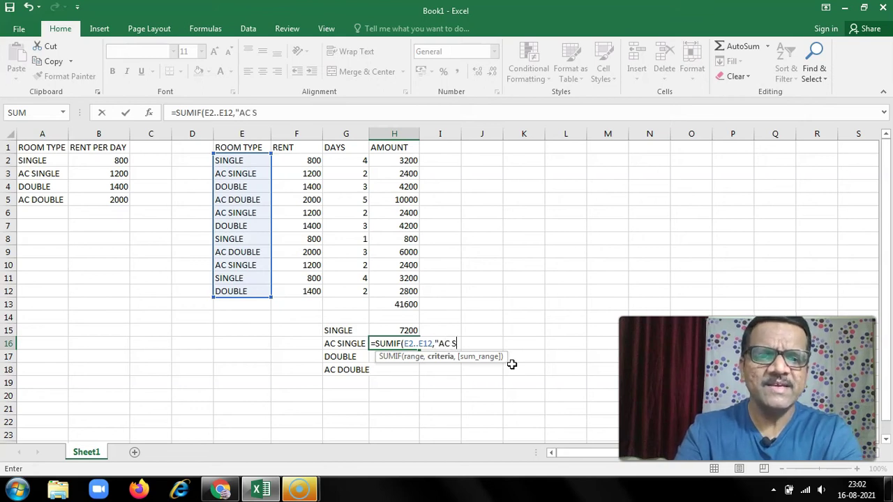
type("IGNLE")
key("BackSpace")
key("BackSpace")
key("BackSpace")
key("BackSpace")
type("NG")
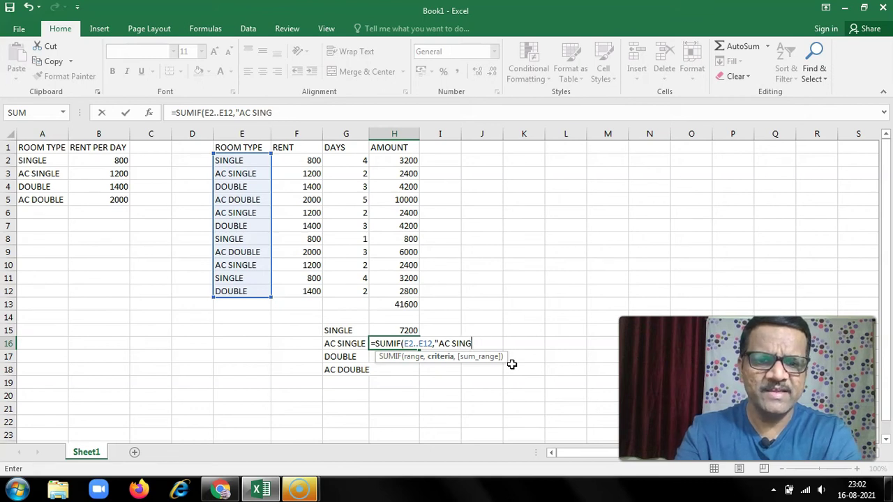
type("LE\",")
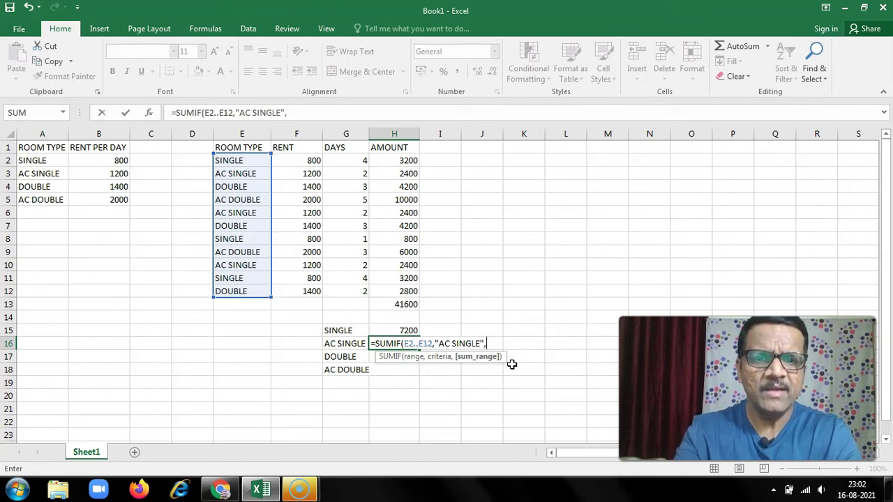
type("H2")
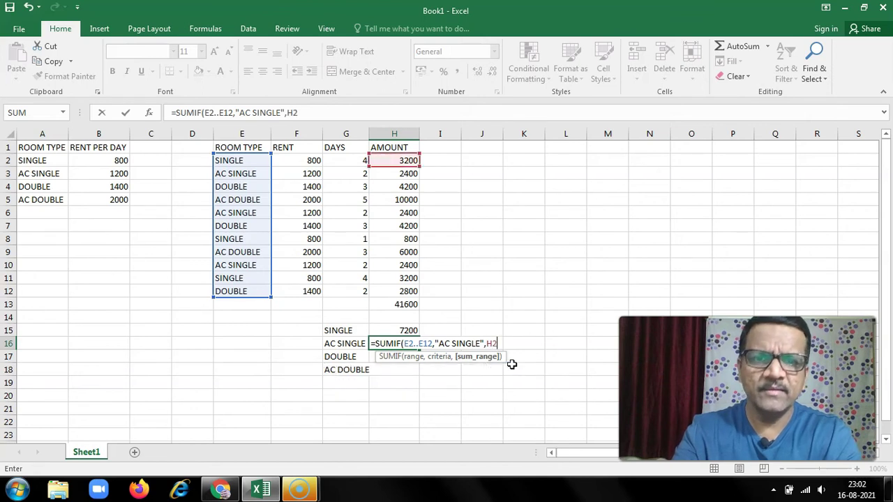
type("..H12")
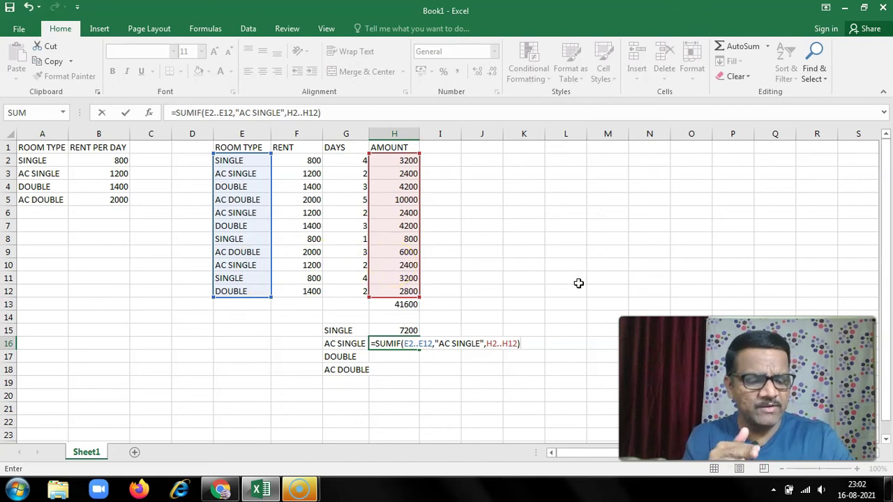
key("Return")
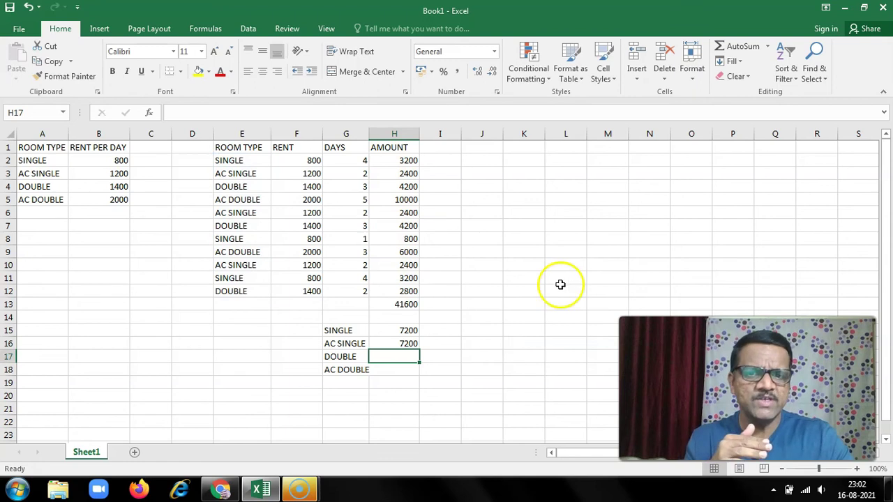
Total the amounts of the DOUBLE bookings in H17 with the formula =SUMIF(E2..E12,"DOUBLE",H2..H12).
type("=SUMIF")
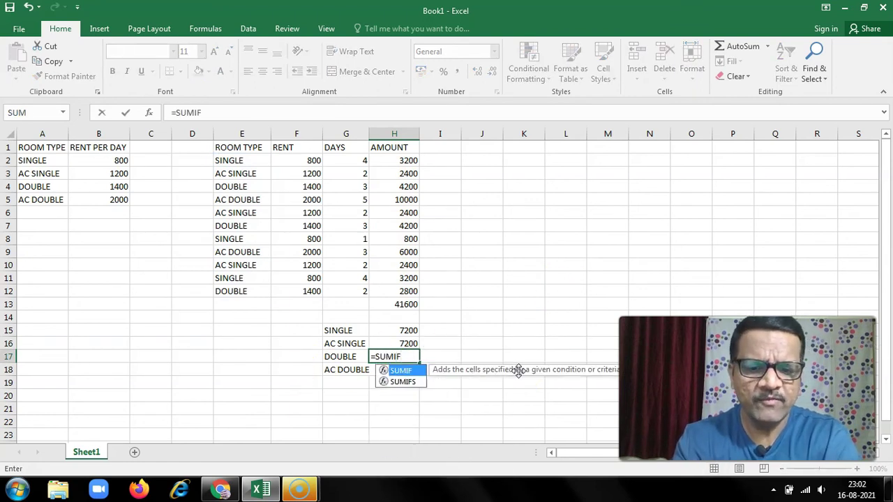
type("(E2..E")
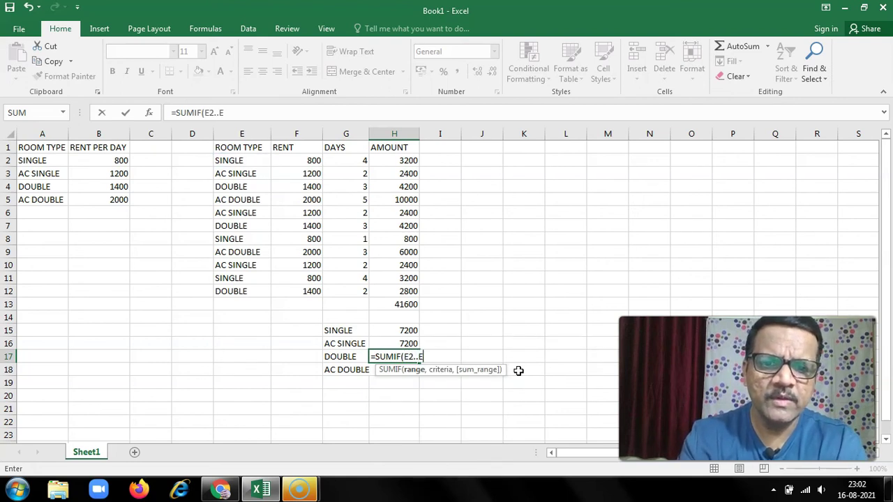
type("12,")
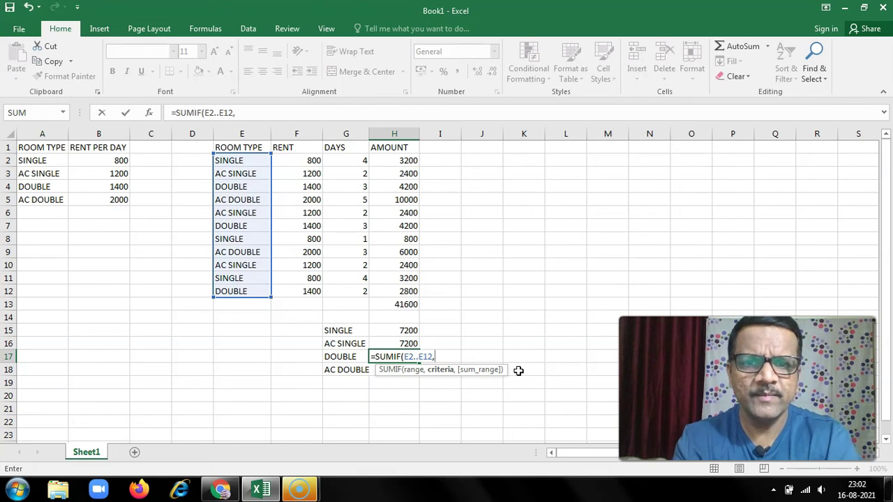
type("\"DOUBLE")
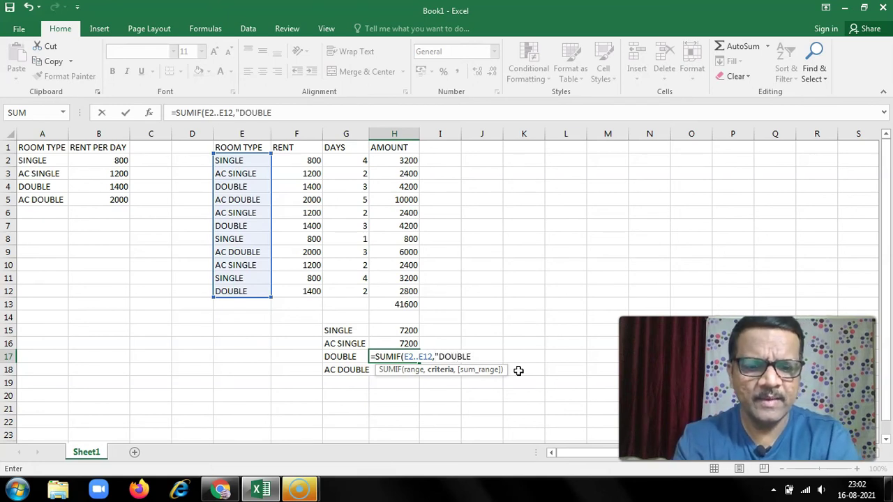
type("\",")
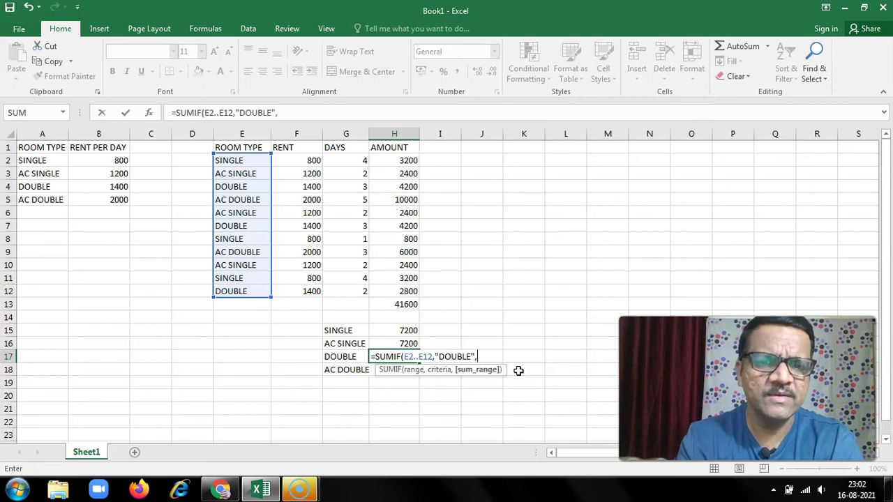
type("H2..H")
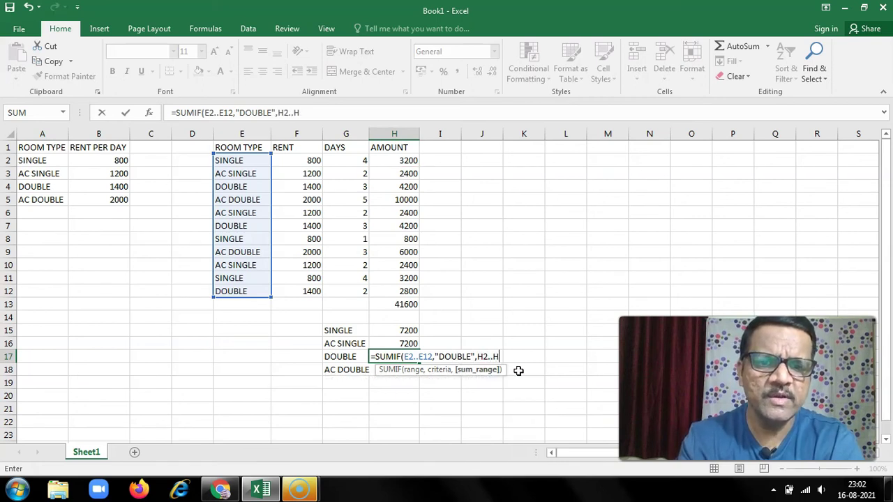
type("12")
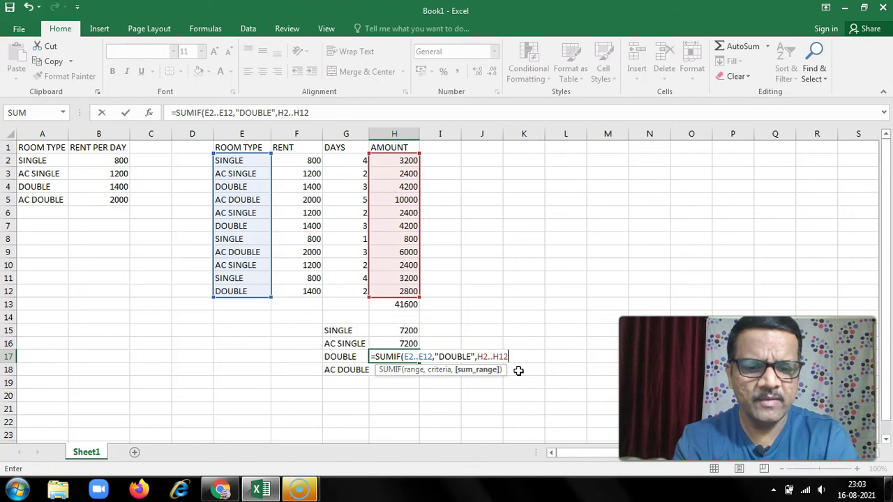
key("Return")
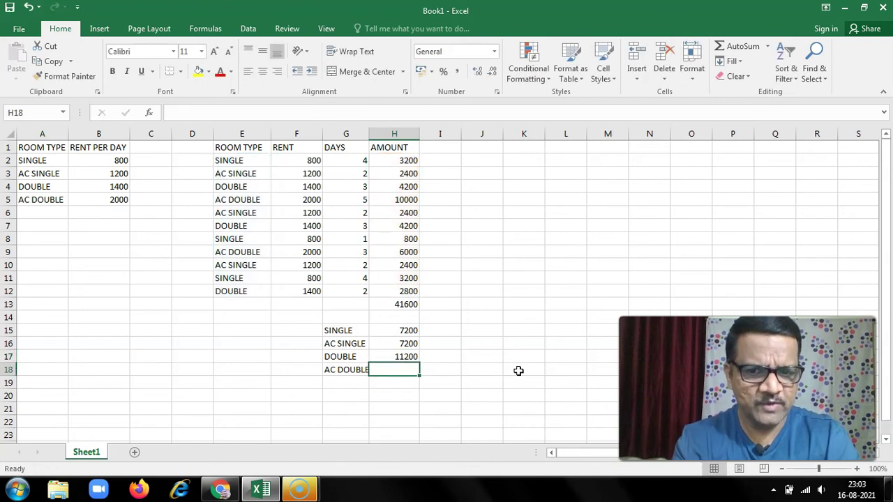
Total the amounts of the AC DOUBLE bookings in H18 with the formula =SUMIF(E2..E12,"AC DOUBLE",H2..H12).
type("=SUMIF")
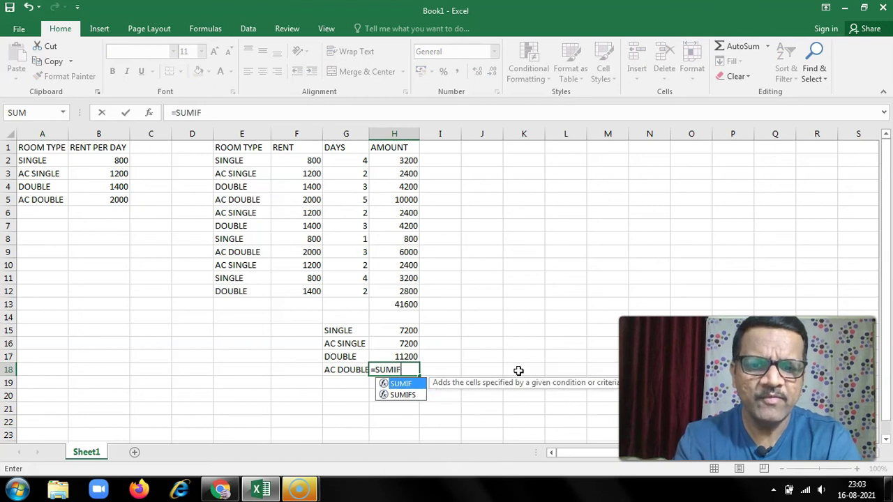
type("(")
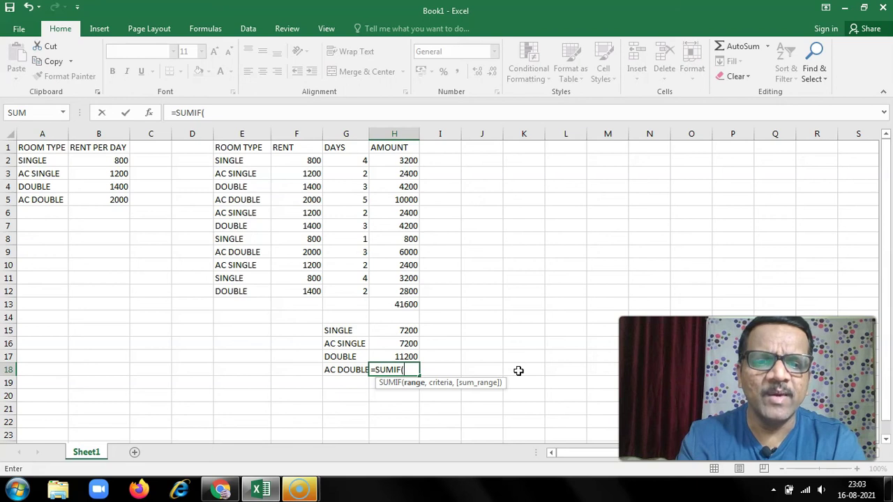
type("\"A")
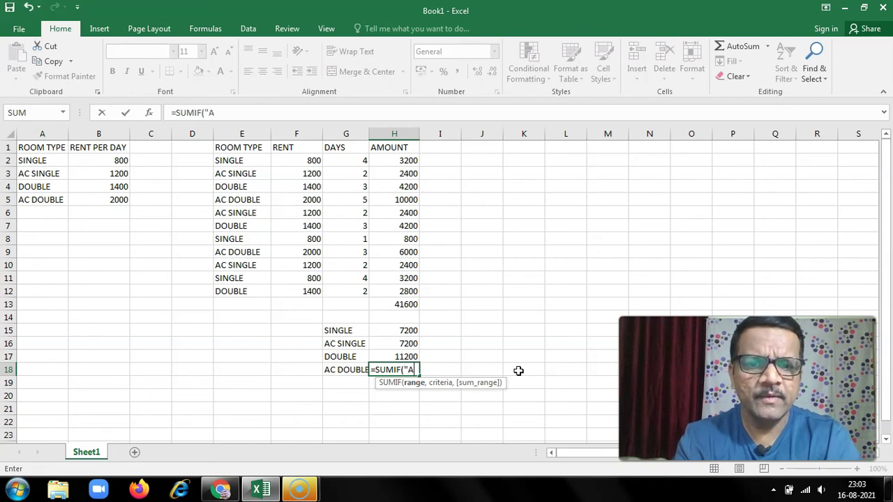
key("BackSpace")
key("BackSpace")
type("E2..E")
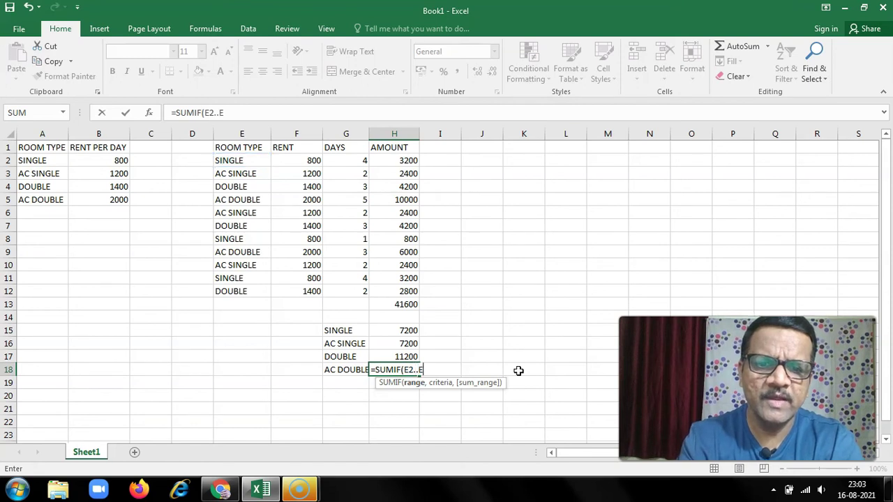
type("12,")
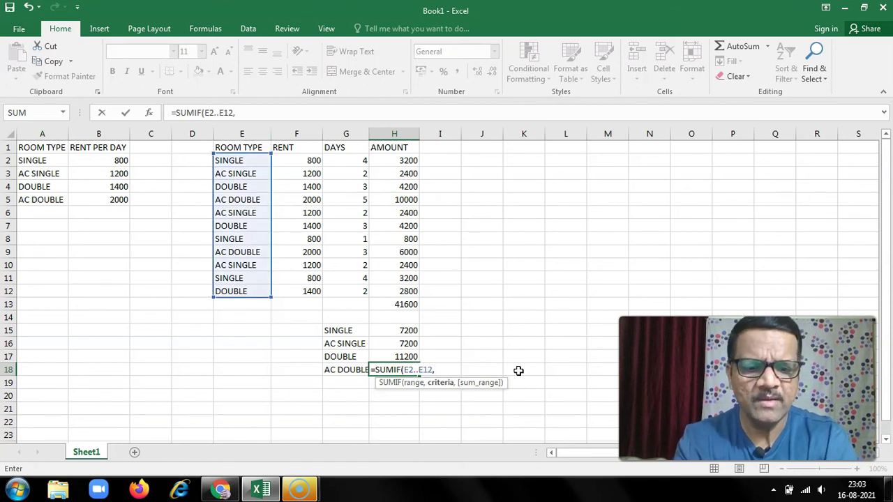
type("\"AC")
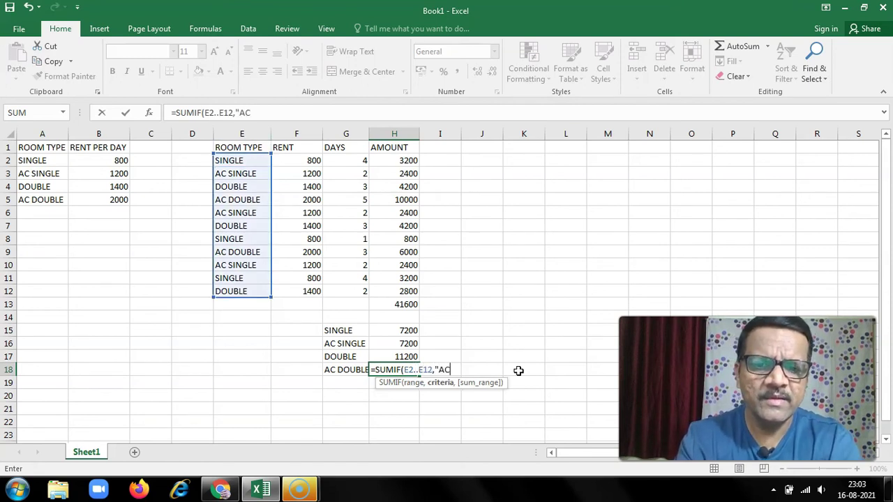
type(" DOUBLE")
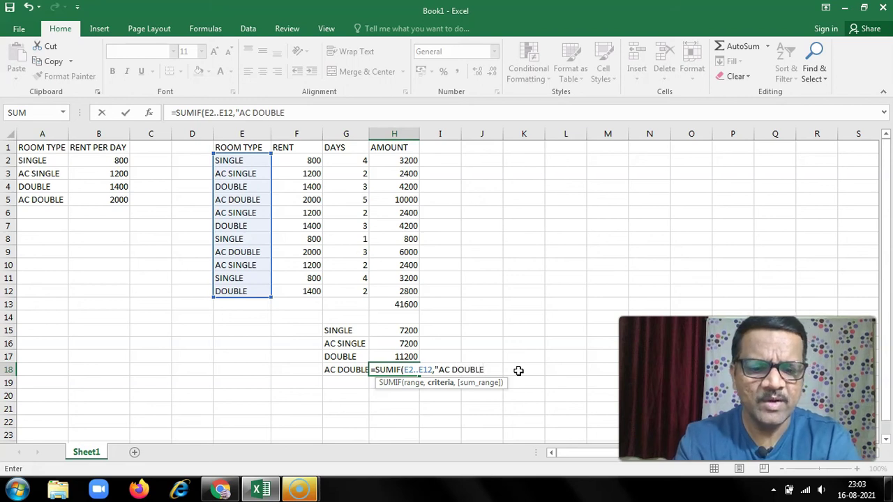
type("\",")
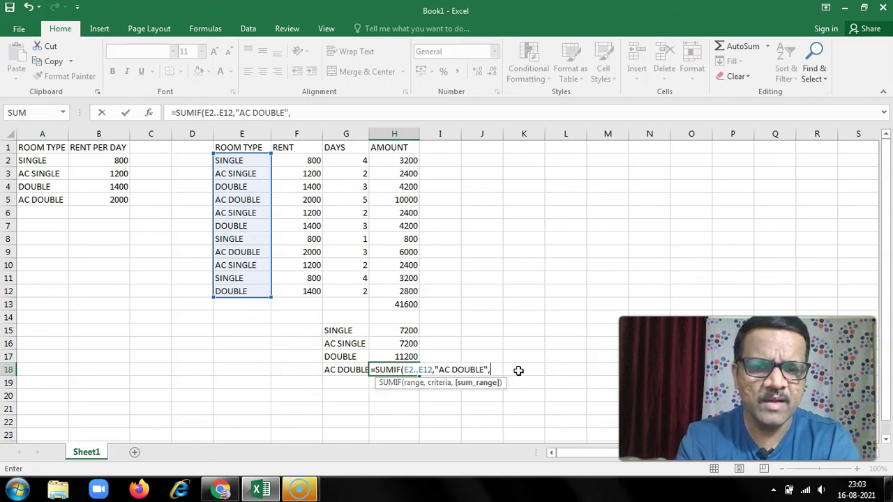
type("H")
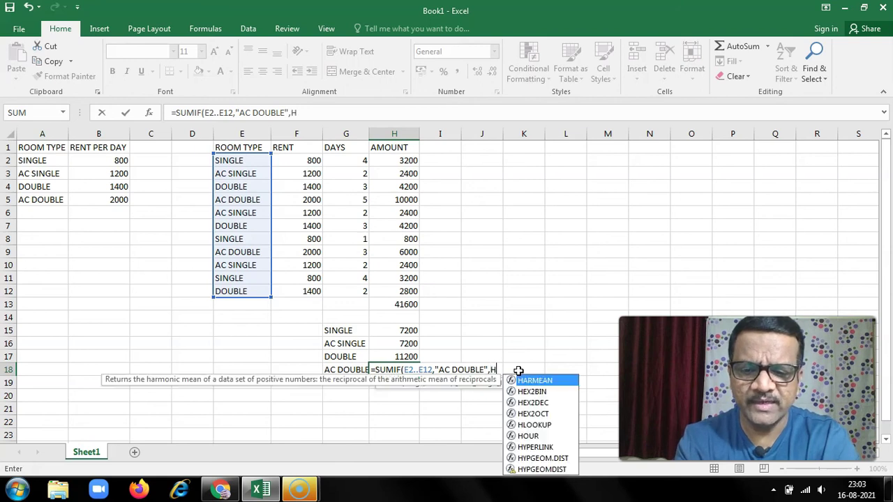
type("2..H12")
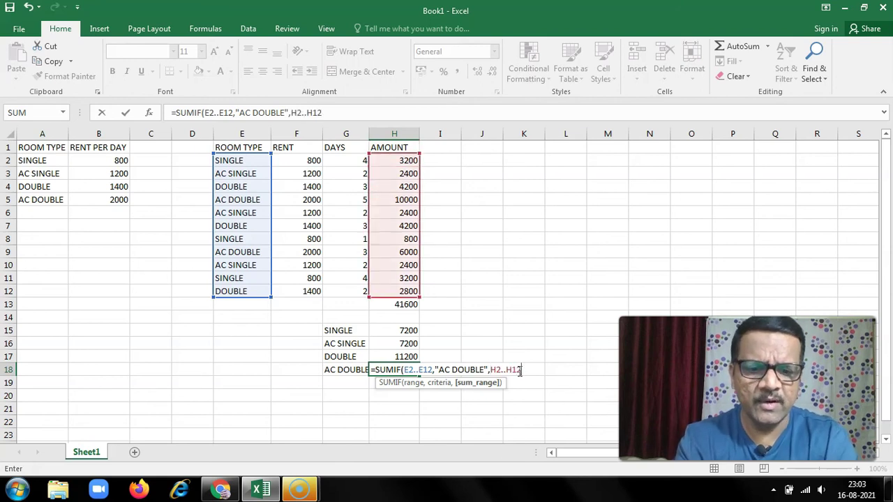
type(")")
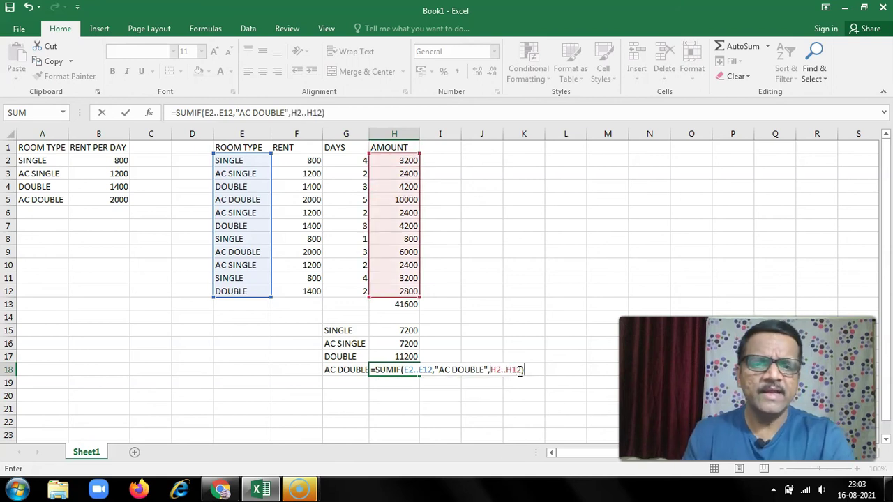
key("Return")
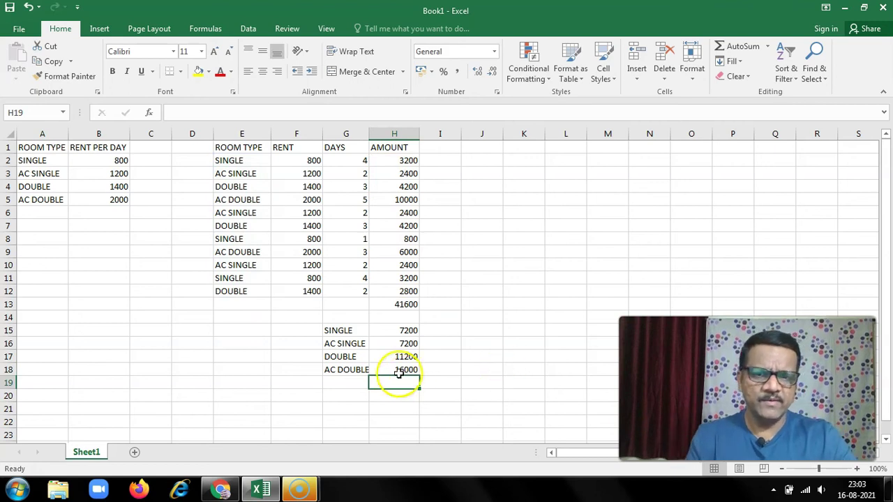
Check the sum of the four room type totals H15:H18, and add them up in H19 with AutoSum.
left_click(391, 330)
left_click_drag(392, 331, 390, 369)
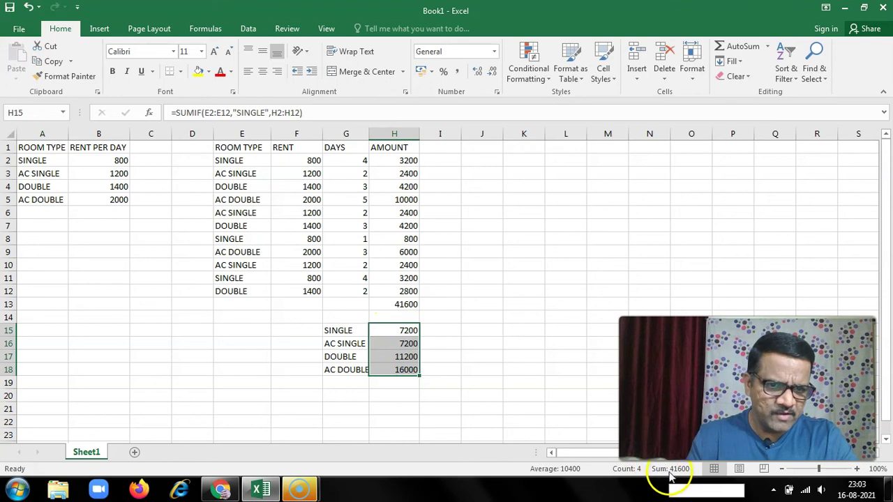
left_click(396, 383)
left_click(741, 47)
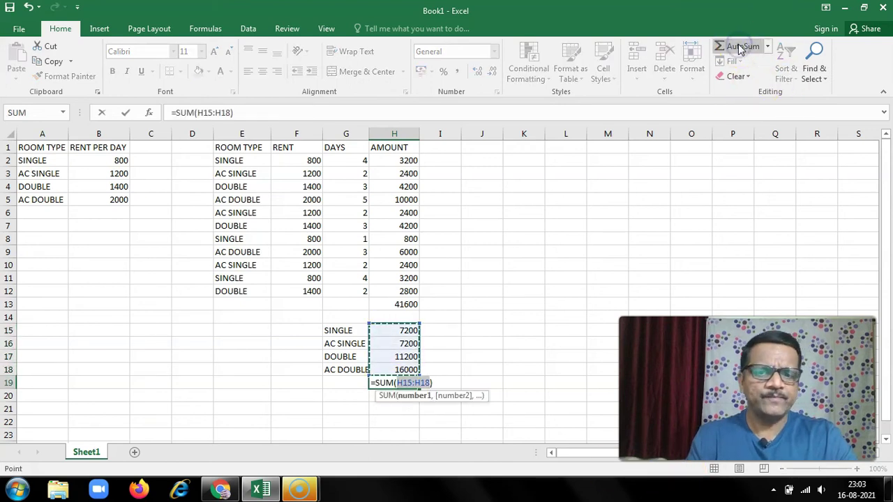
key("Return")
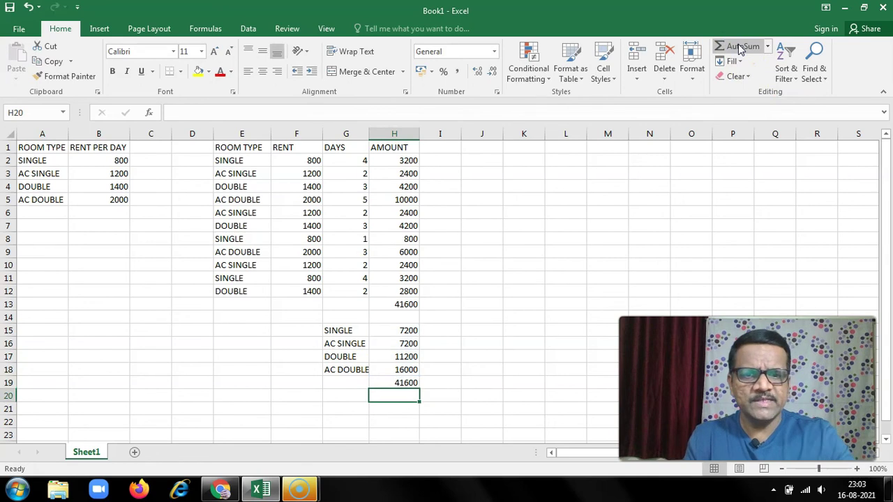
Compare the sum of the room type totals in H19 with the overall amount total in H13.
left_click(388, 382)
left_click(392, 304)
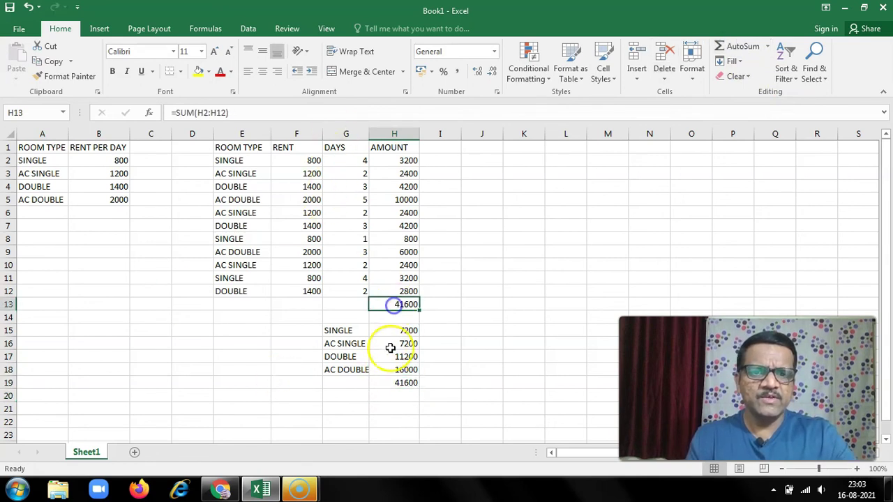
left_click(395, 383)
left_click(392, 304)
left_click(392, 383)
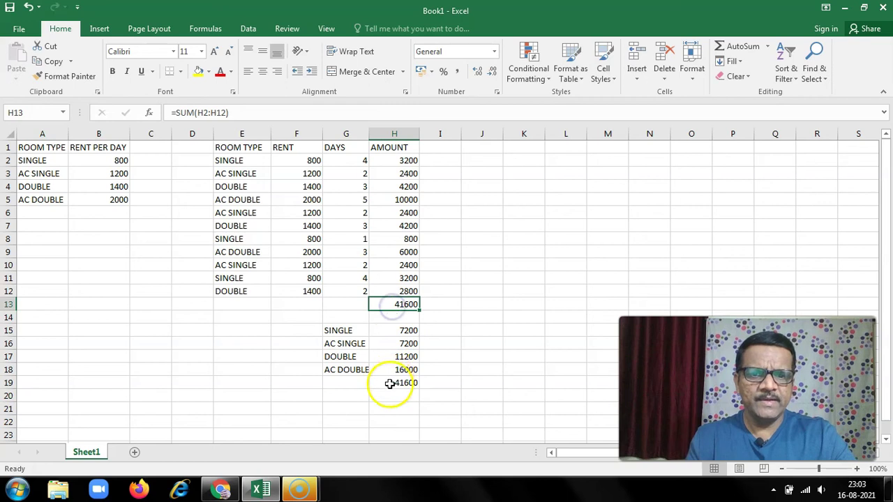
left_click(402, 303)
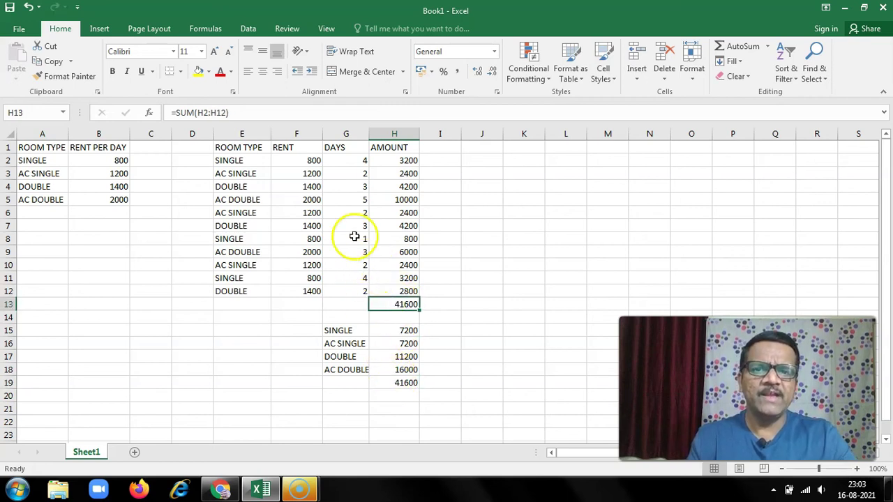
Set the number of days for the first SINGLE booking in G2 to 3.
left_click(218, 161)
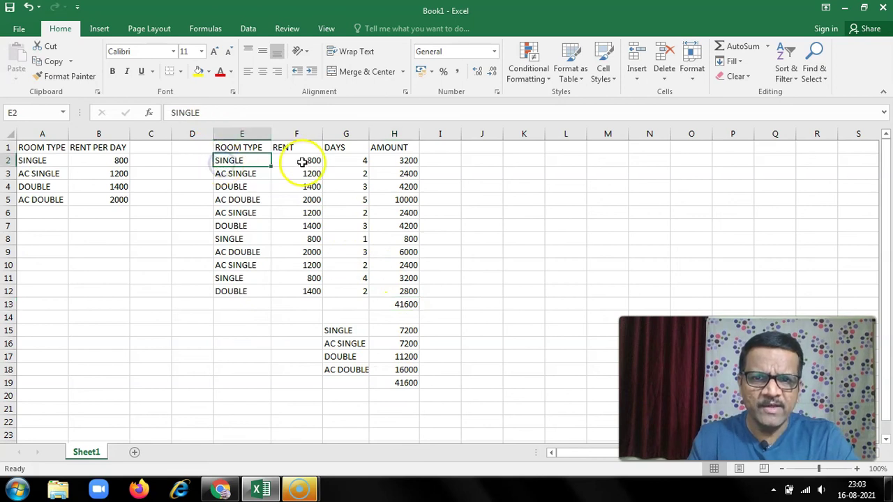
left_click(279, 160)
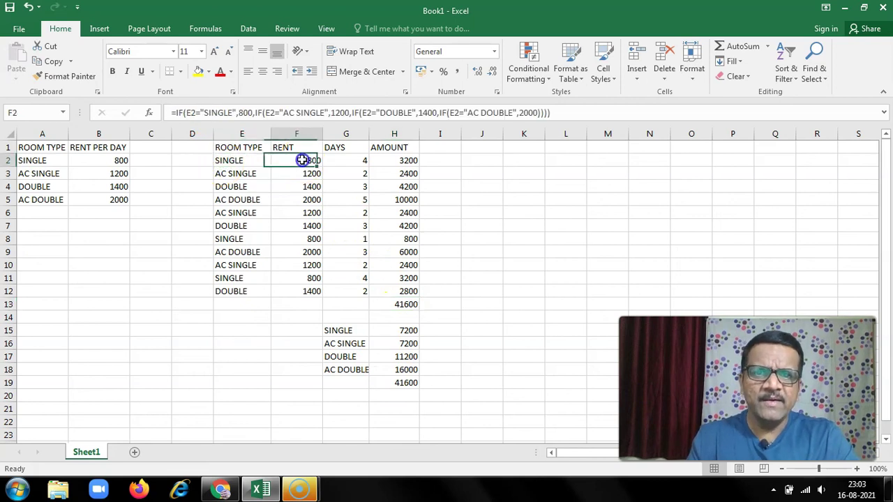
left_click(347, 160)
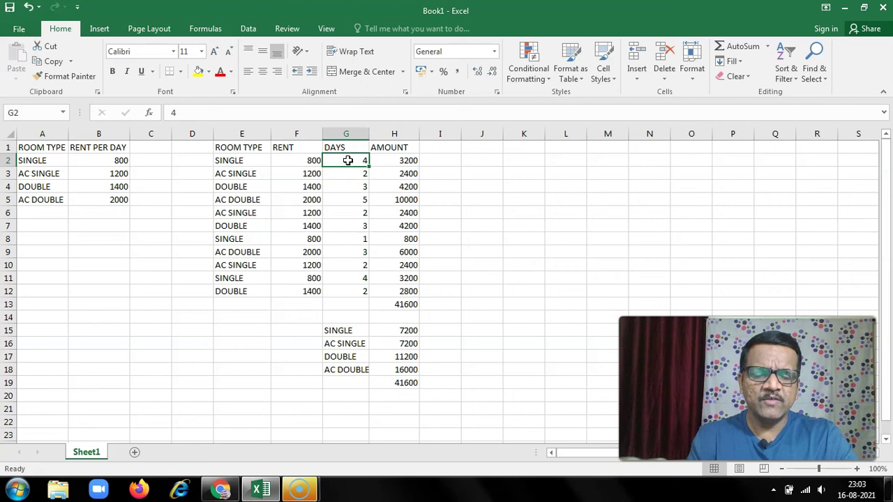
type("3")
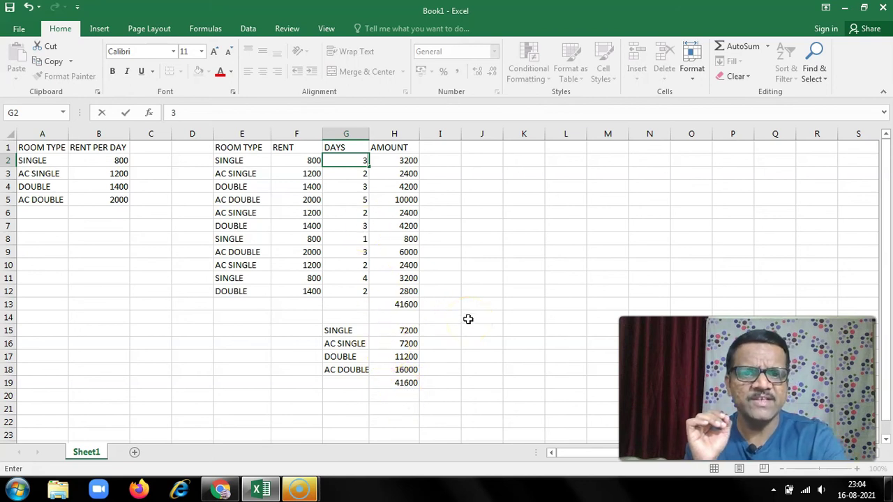
key("Return")
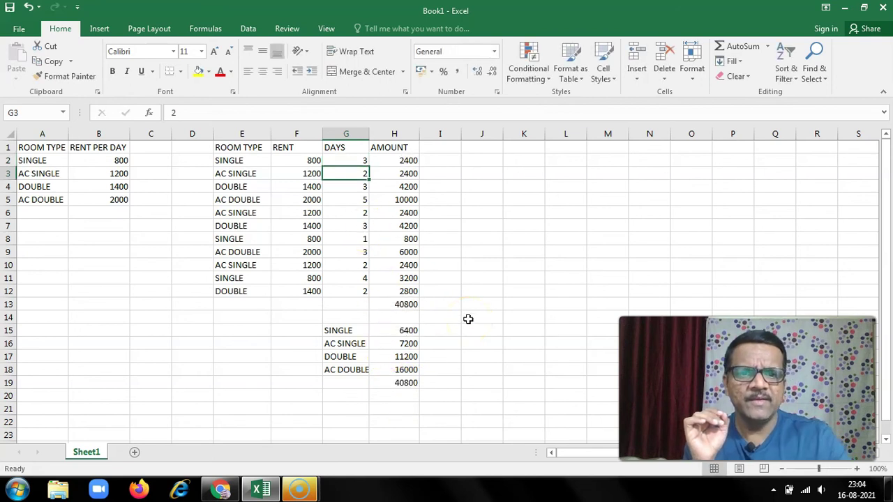
Check the recalculated amount in H2, the overall total in H13, the SINGLE total in H15 and the sum in H19.
left_click(396, 156)
left_click(385, 304)
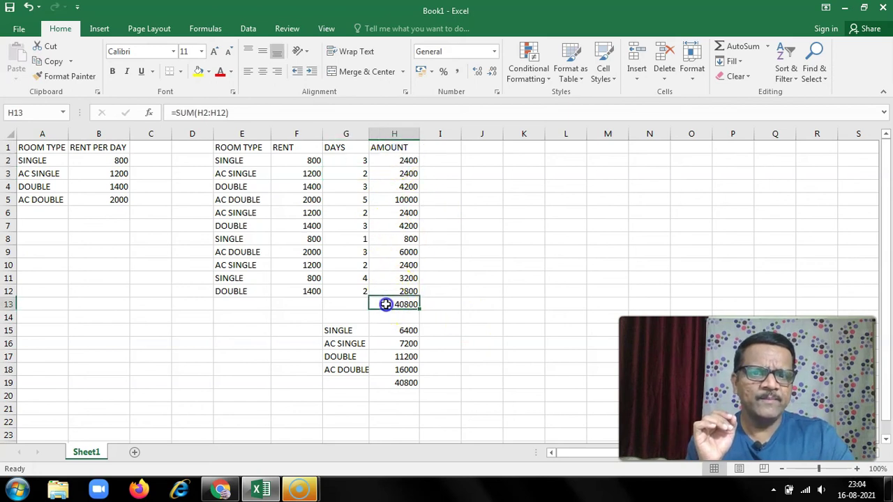
left_click(396, 331)
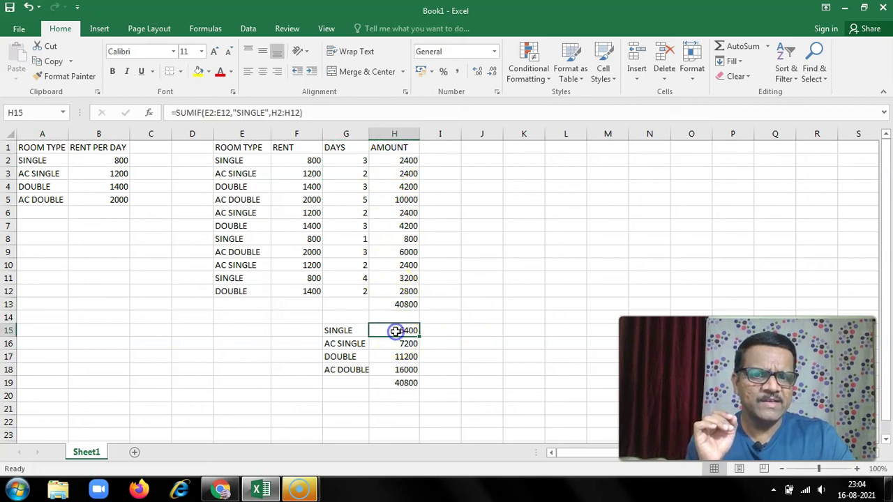
left_click(394, 384)
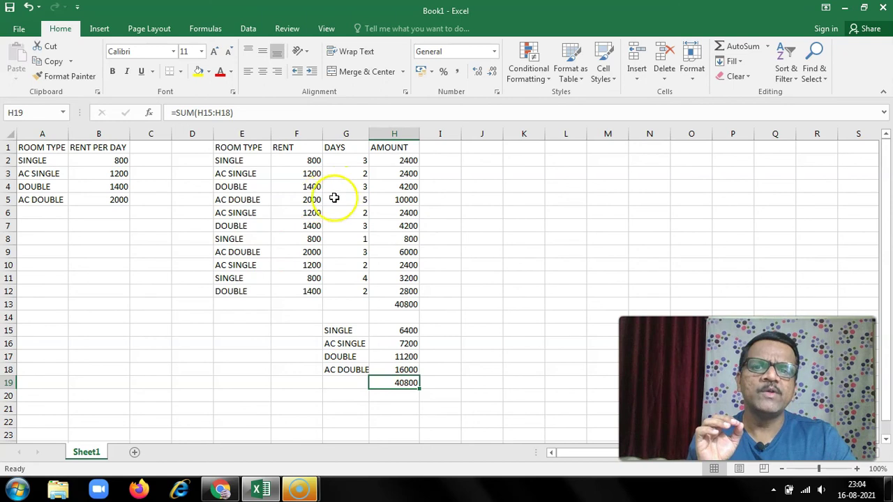
left_click(355, 188)
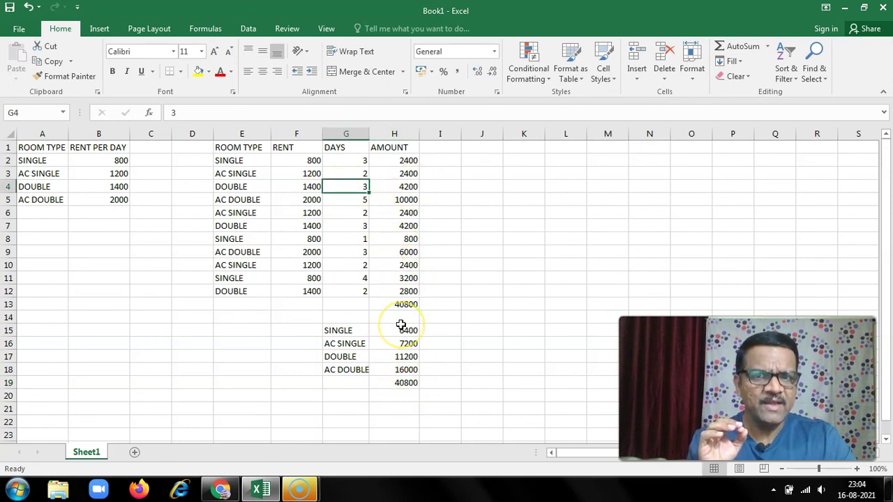
Set the number of days for the second AC DOUBLE booking in G9 to 2.
left_click(285, 161)
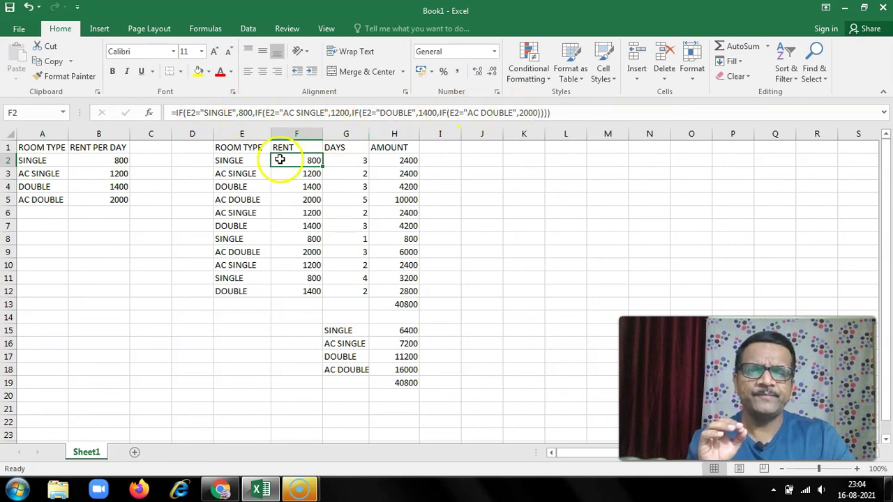
left_click(354, 172)
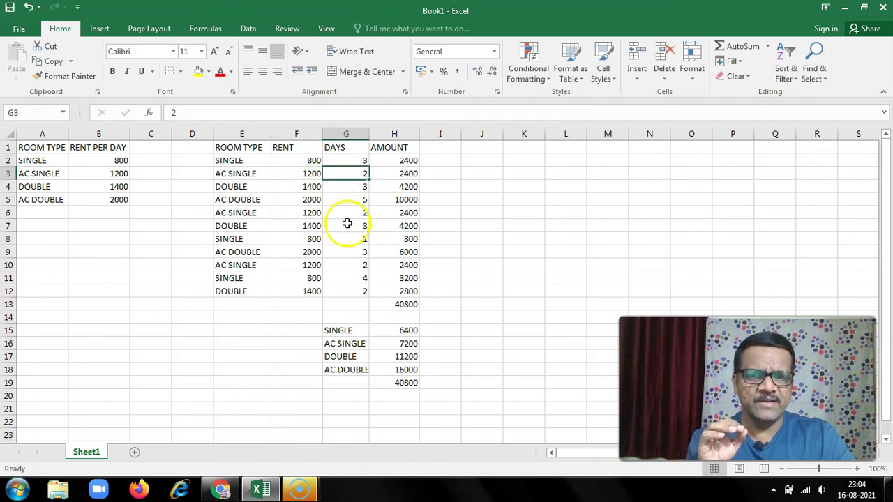
left_click(352, 252)
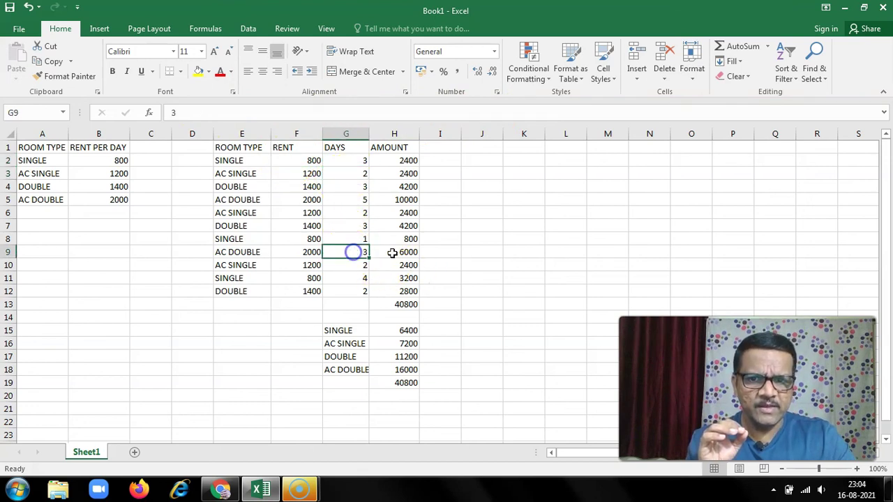
left_click(349, 252)
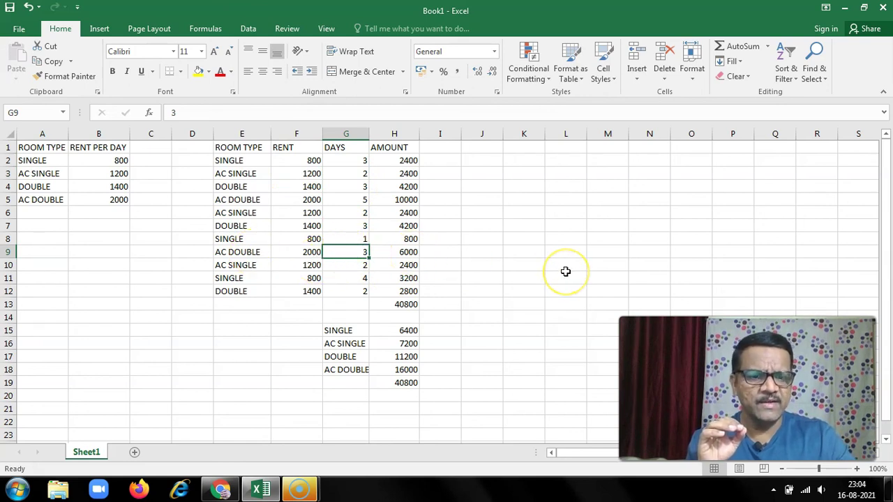
type("2")
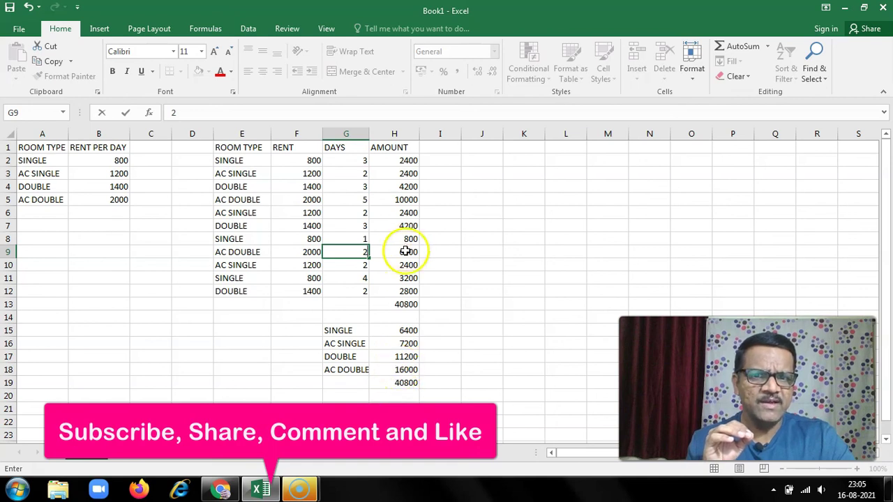
key("Return")
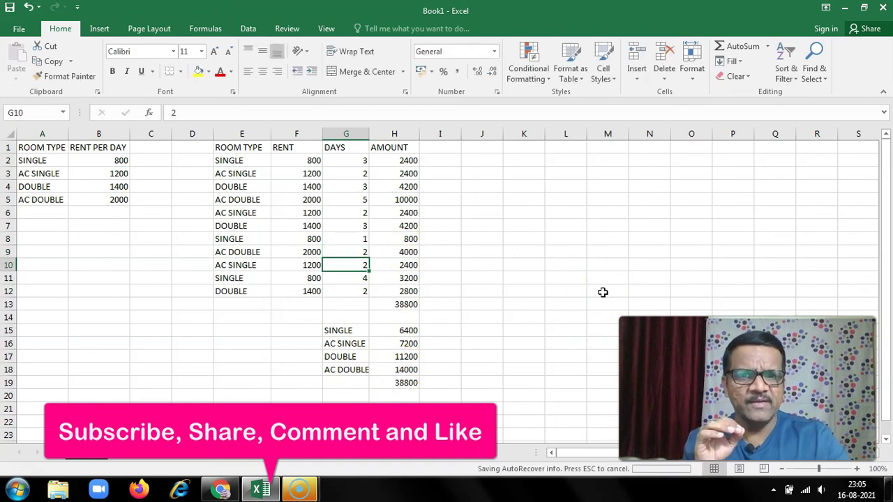
Check the recalculated AC DOUBLE amount in H9 and the overall amount total in H13.
left_click(400, 252)
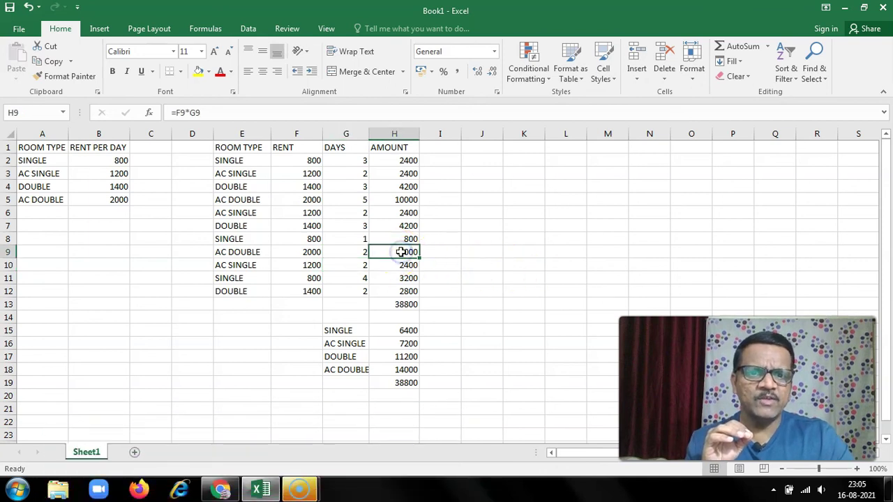
left_click(391, 309)
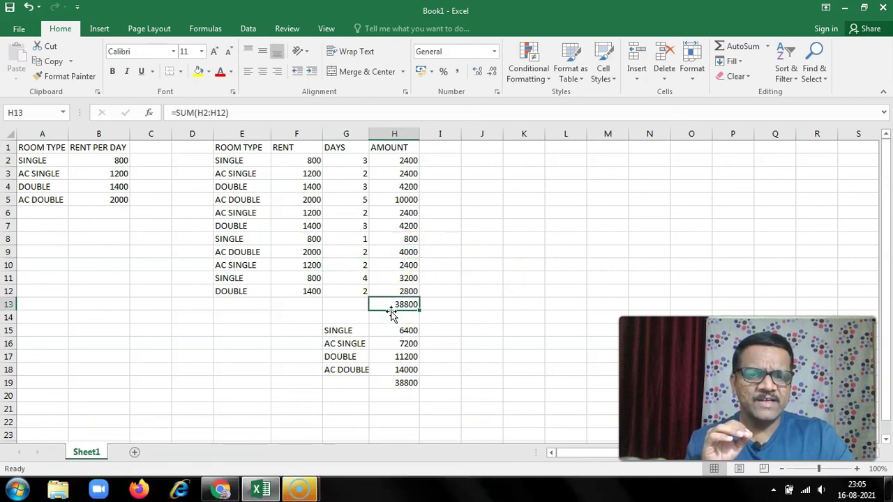